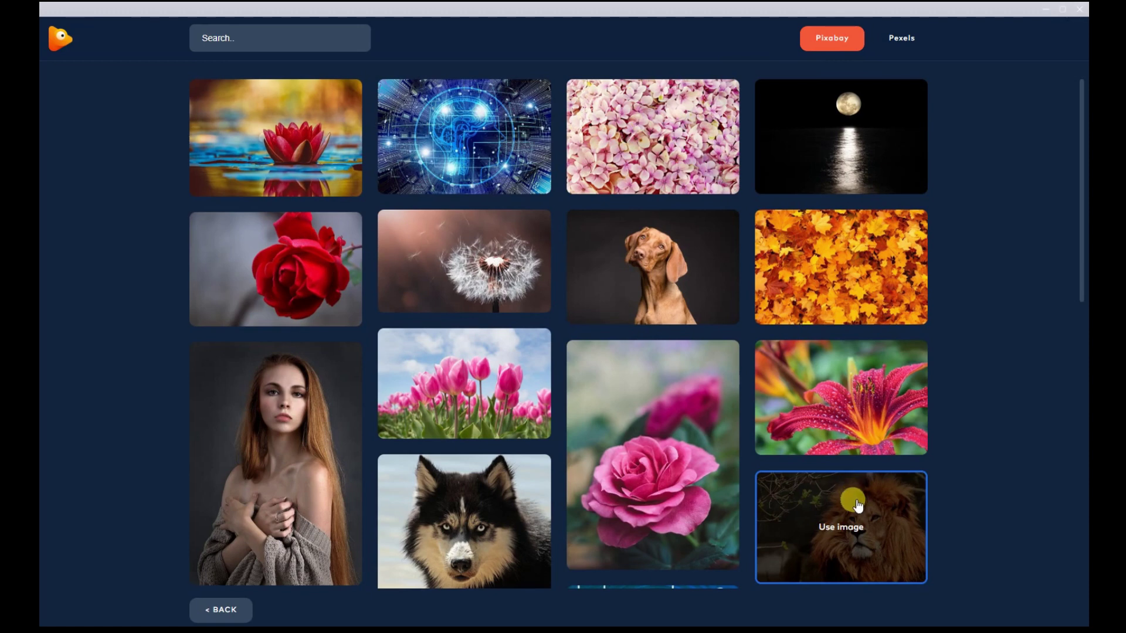
Start a Magic Motion project from the Pixabay lion photo, using the Landscape resolution
left_click(856, 503)
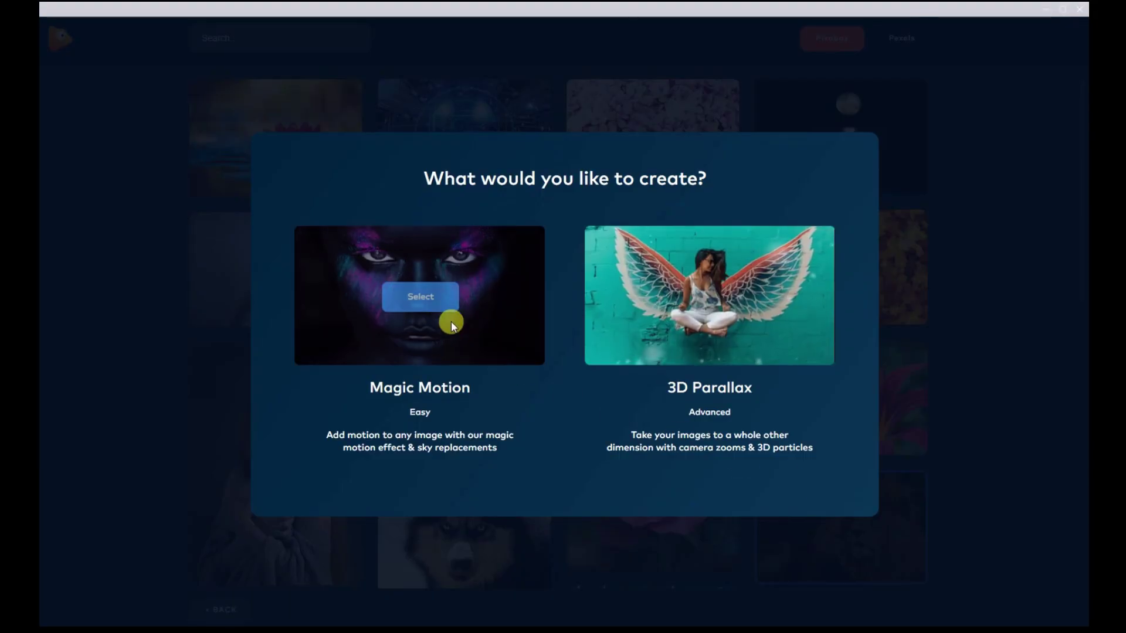
mouse_move(730, 269)
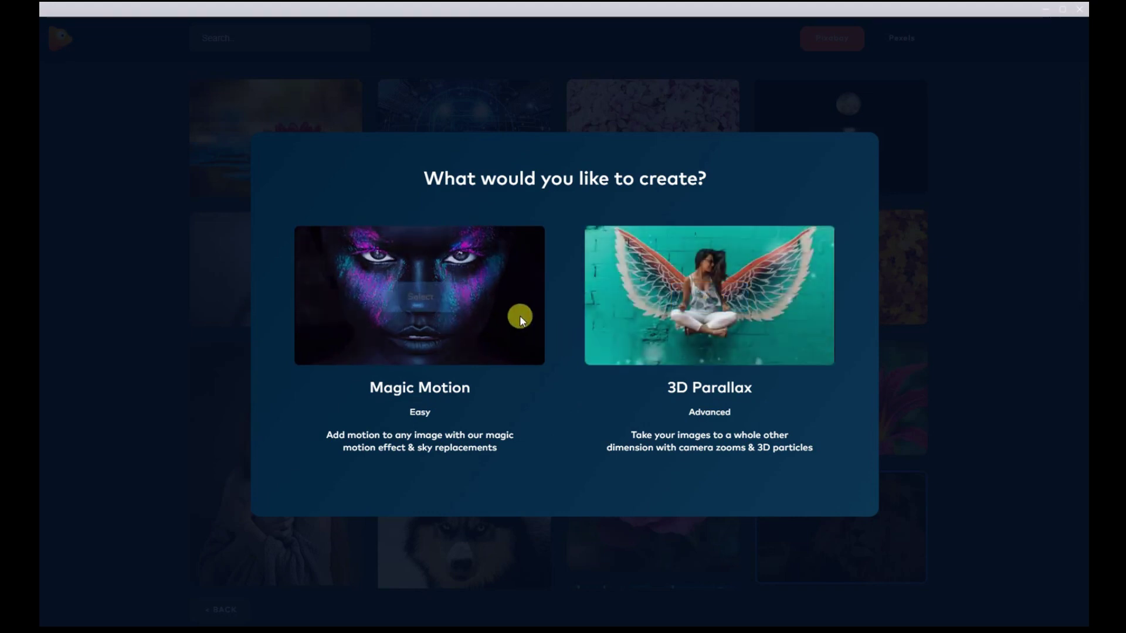
mouse_move(485, 309)
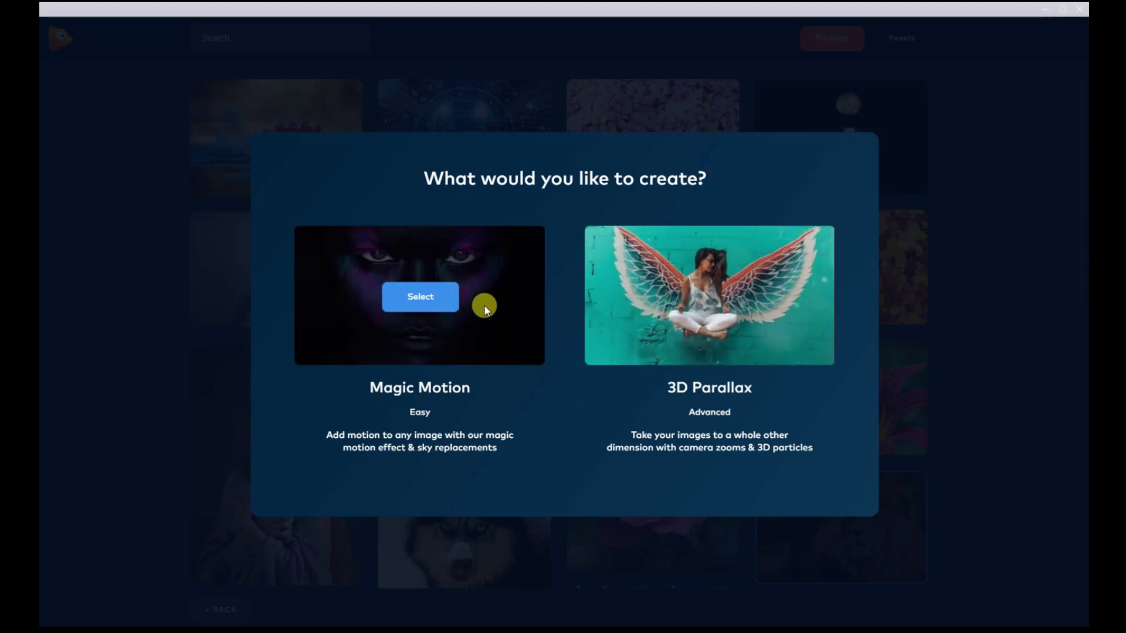
left_click(441, 304)
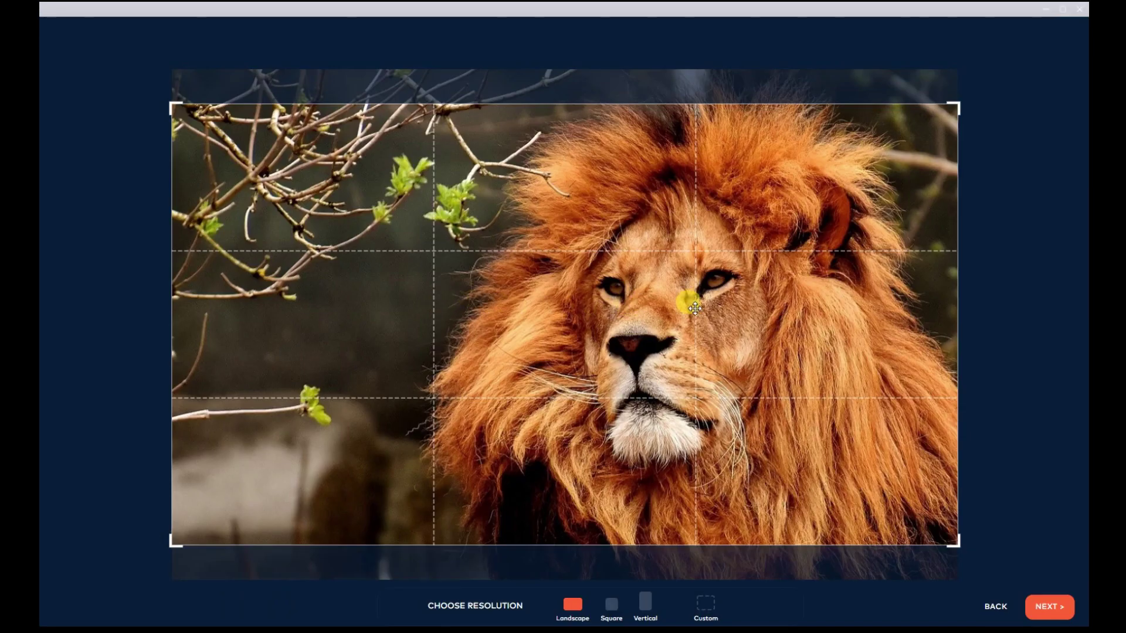
left_click(1058, 608)
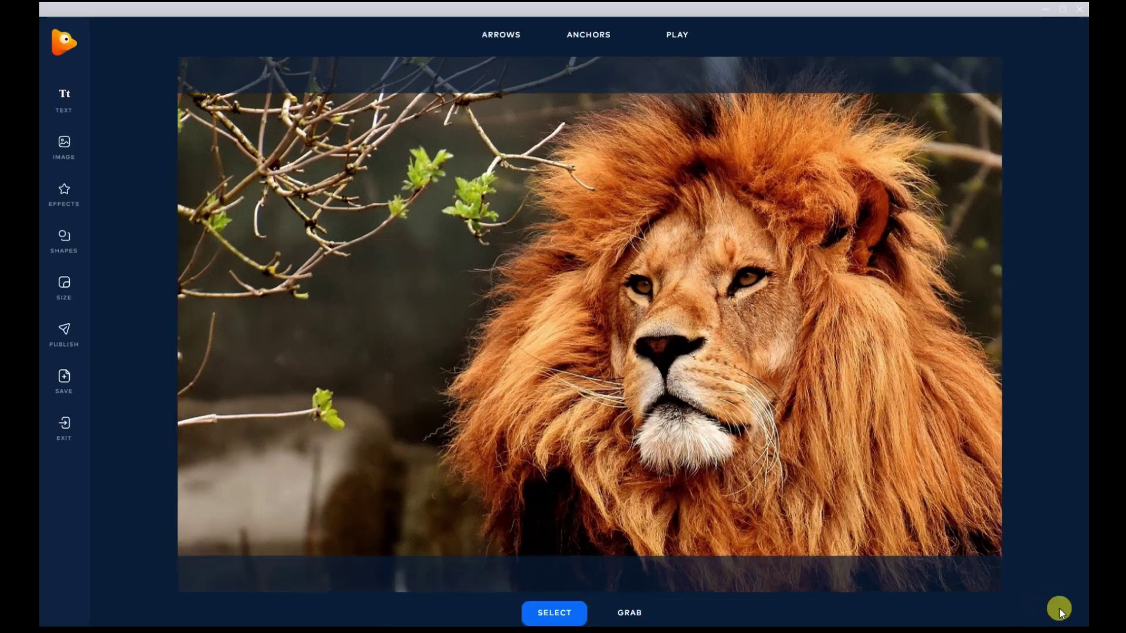
Place single anchors around both of the lion's eyes
left_click(589, 35)
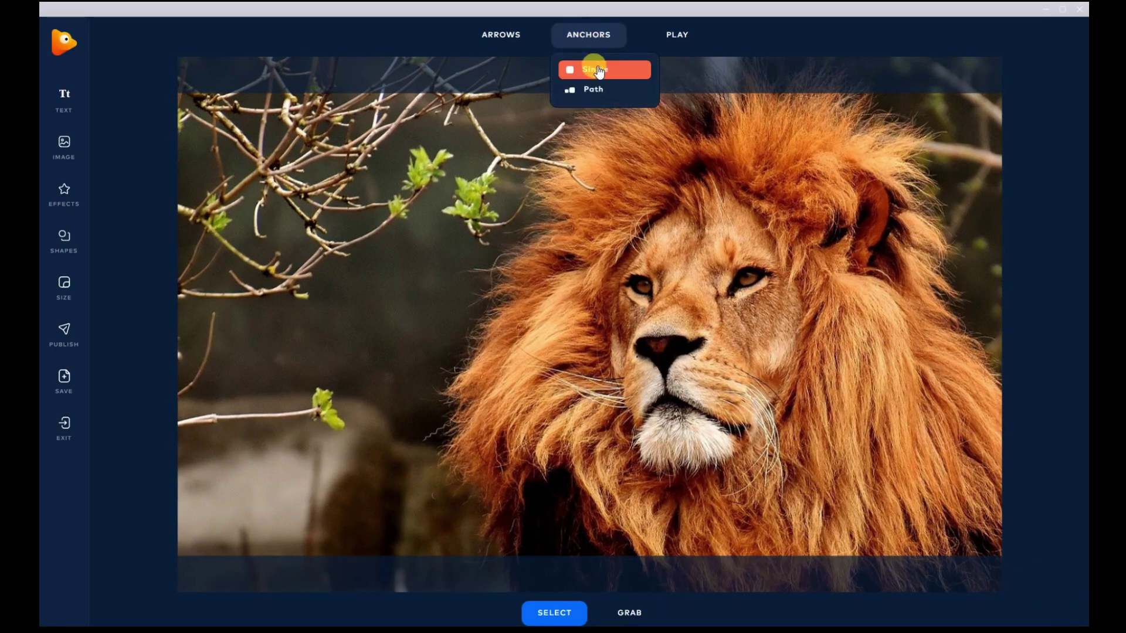
left_click(597, 70)
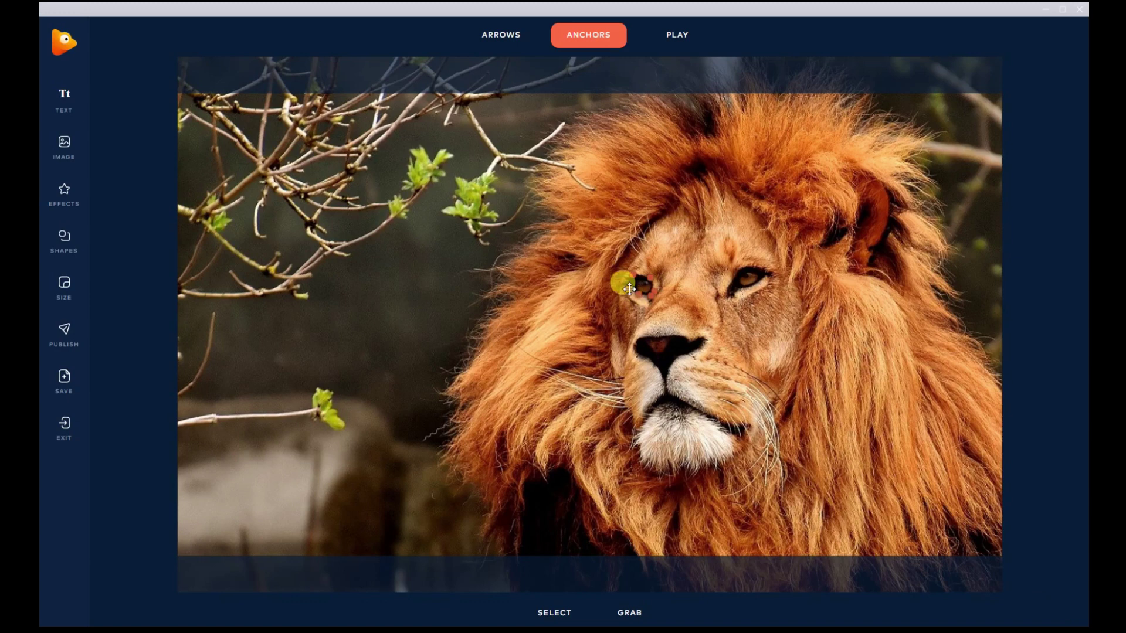
left_click(744, 288)
Place single anchors along the outline of the lion's face, from the forehead around the cheeks and chin
left_click(656, 215)
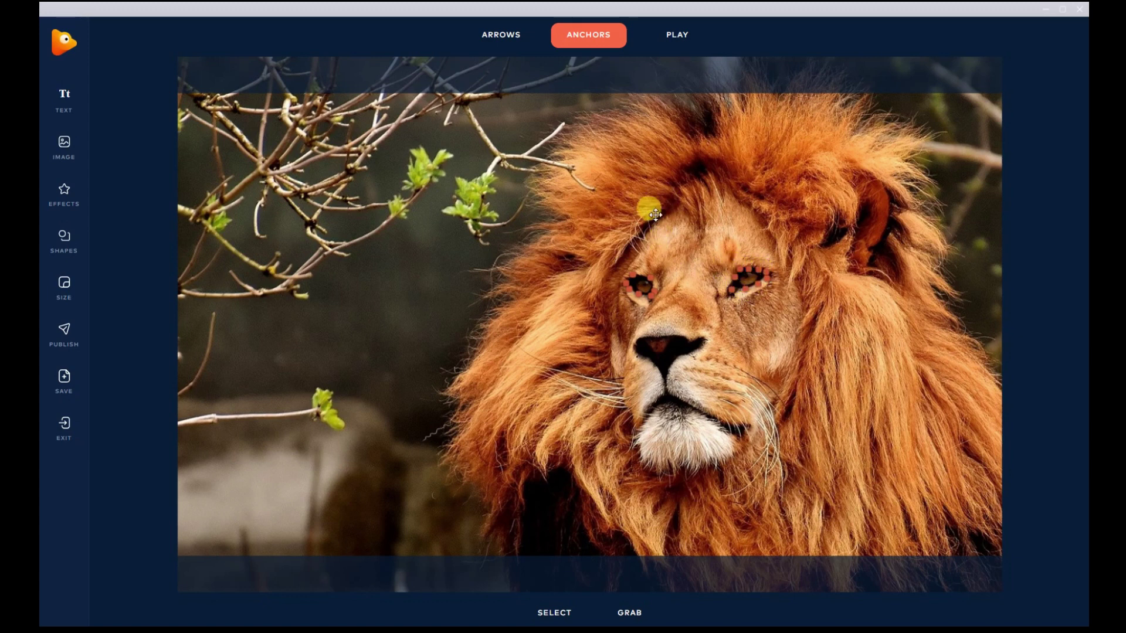
left_click(617, 294)
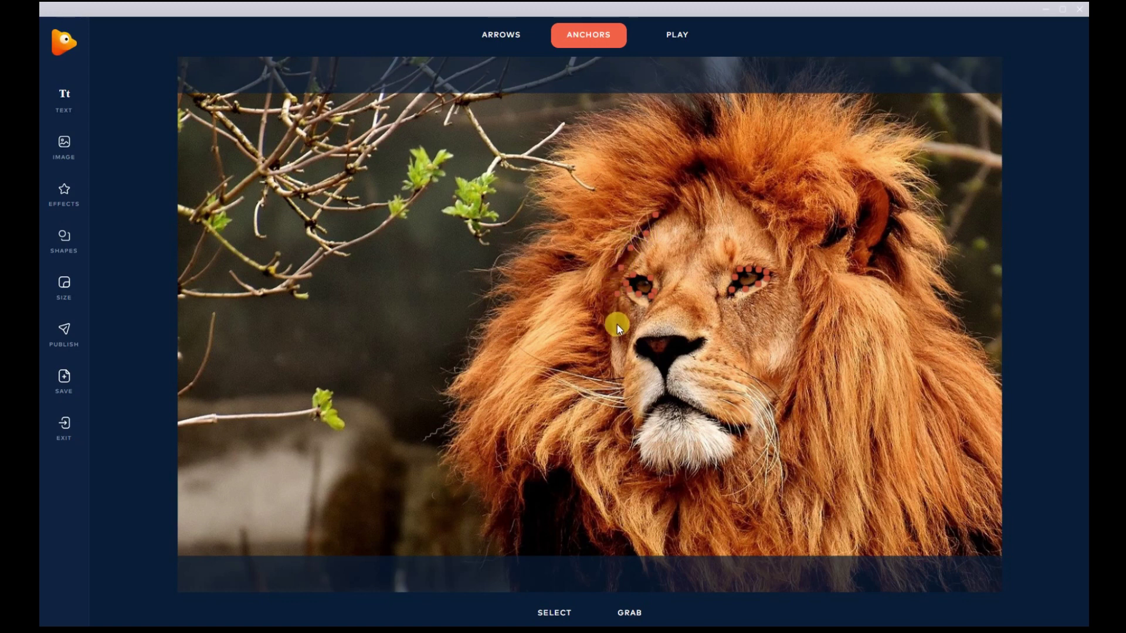
left_click(615, 375)
left_click(625, 392)
left_click(634, 421)
left_click(642, 443)
left_click(645, 459)
left_click(671, 470)
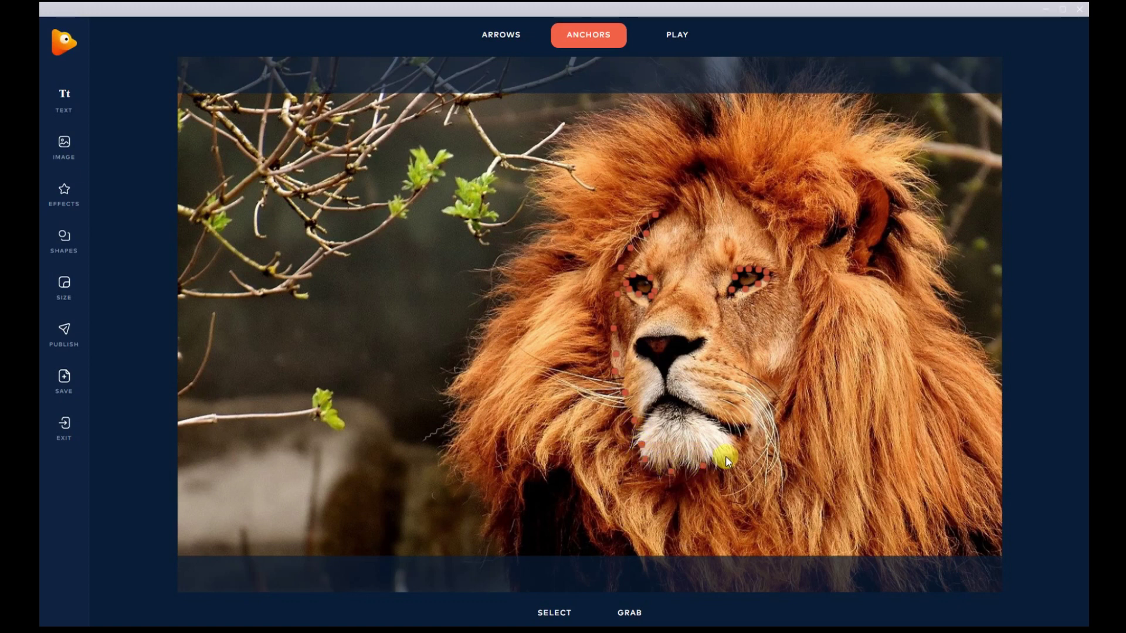
left_click(788, 370)
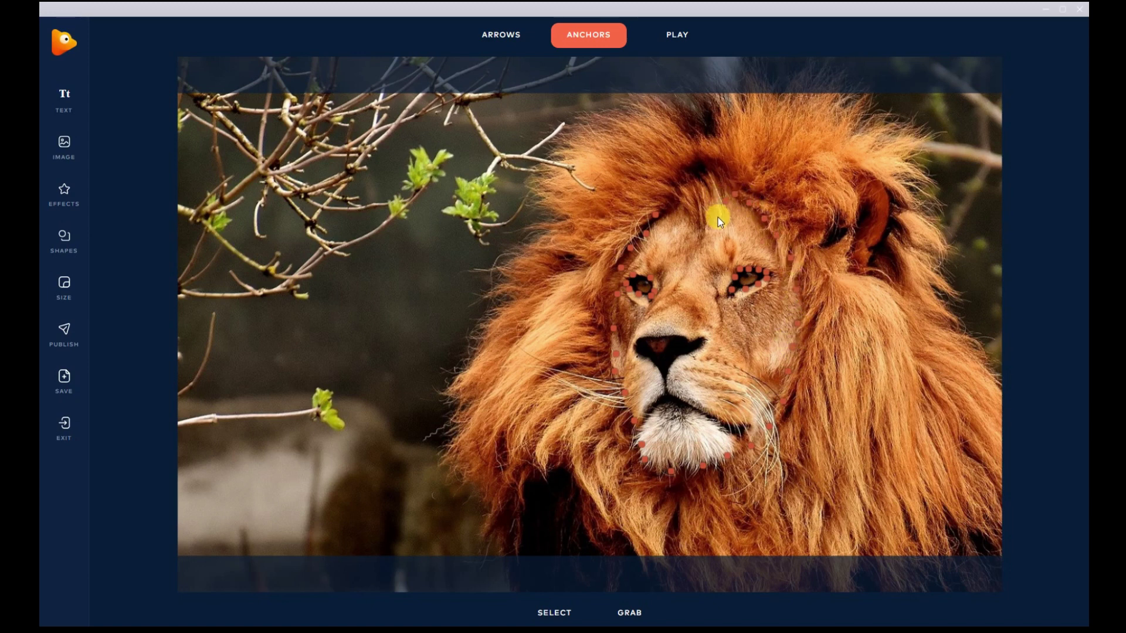
Place single anchors across the lion's forehead and around its nose and mouth
mouse_move(700, 230)
left_mouse_down()
mouse_move(678, 207)
mouse_move(665, 214)
left_mouse_up()
mouse_move(642, 339)
left_mouse_down()
mouse_move(636, 329)
mouse_move(695, 336)
mouse_move(699, 348)
mouse_move(666, 360)
mouse_move(671, 389)
mouse_move(742, 429)
mouse_move(680, 410)
mouse_move(656, 410)
mouse_move(650, 426)
mouse_move(641, 417)
mouse_move(659, 390)
mouse_move(639, 350)
mouse_move(656, 340)
left_mouse_up()
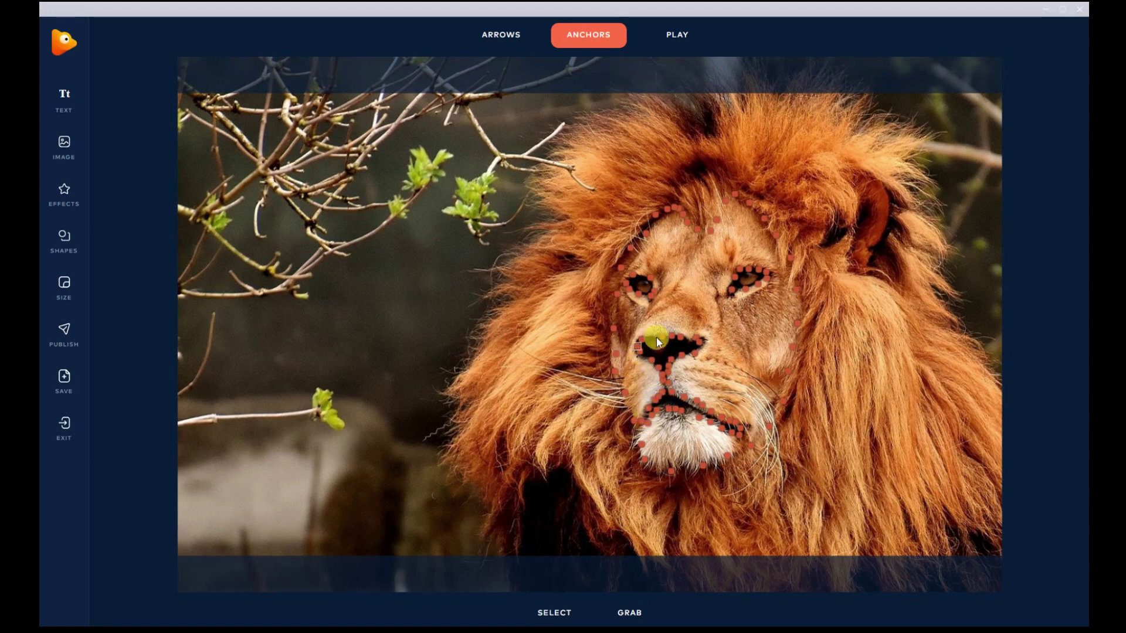
left_click_drag(677, 232, 661, 217)
mouse_move(662, 217)
left_mouse_down()
mouse_move(674, 209)
mouse_move(703, 225)
left_mouse_up()
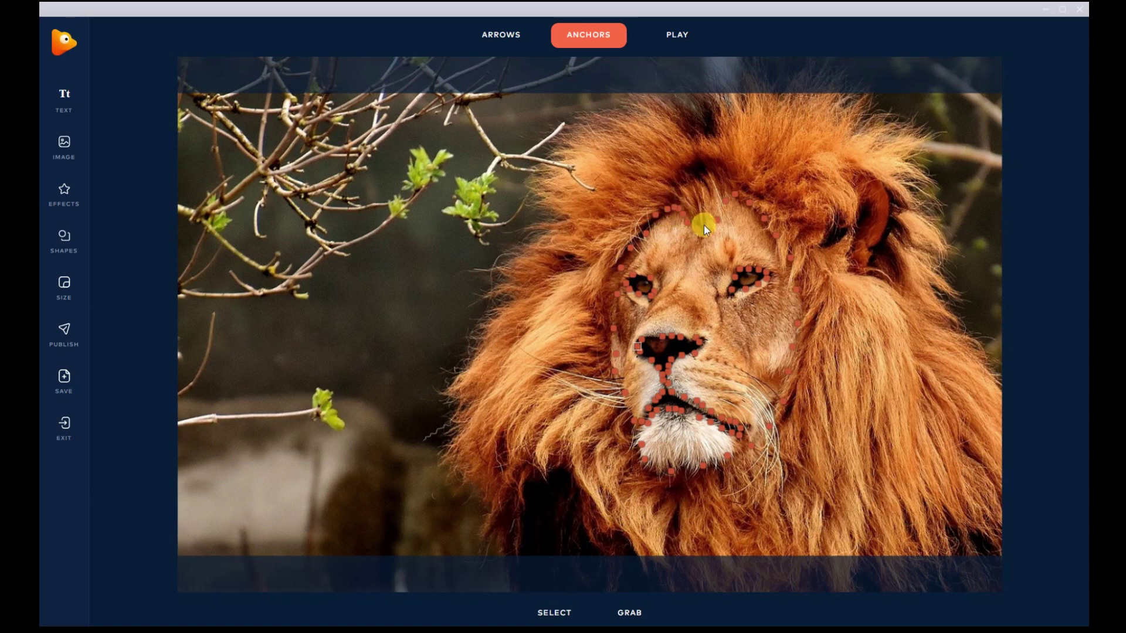
Draw path arrows fanning outward from the lion's forehead through the upper mane
left_click(513, 37)
left_click(512, 89)
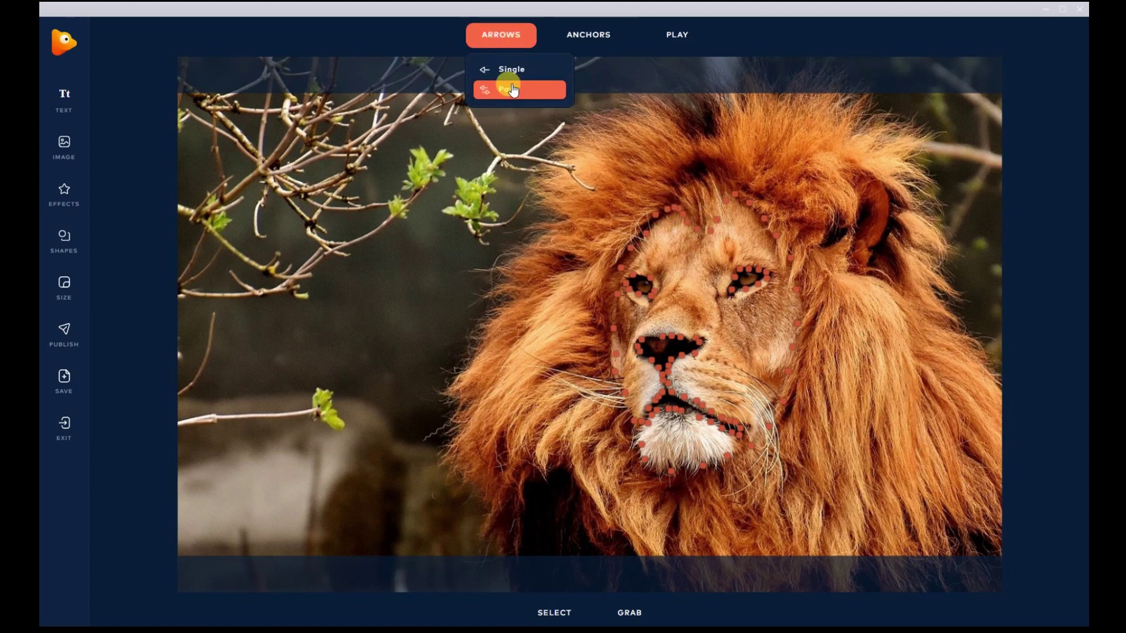
left_click_drag(694, 211, 684, 195)
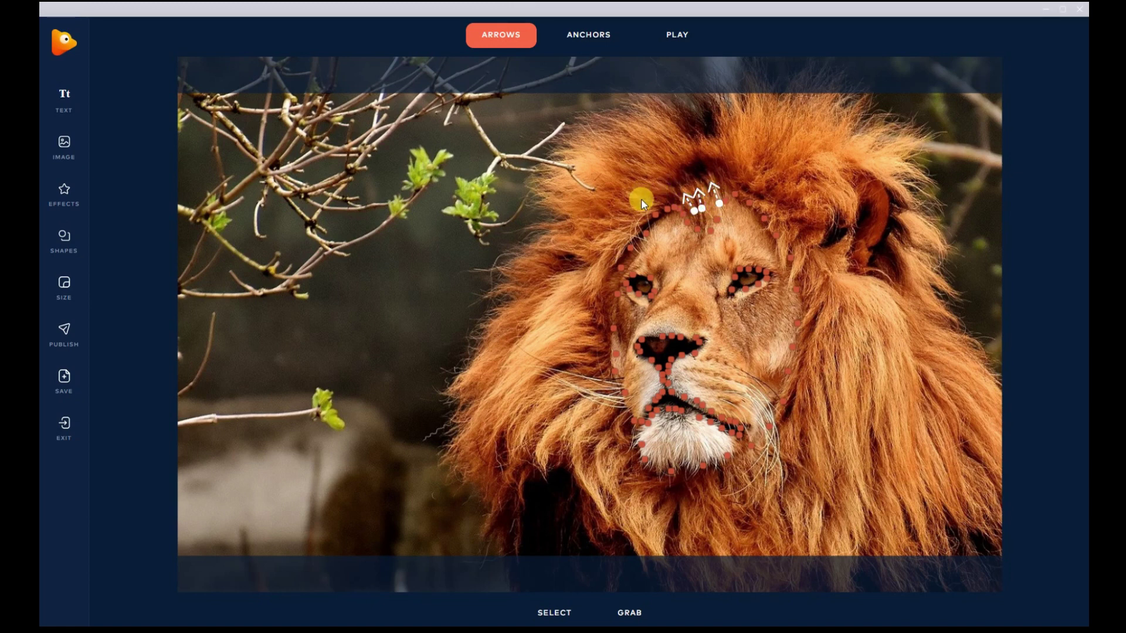
mouse_move(592, 179)
left_mouse_down()
mouse_move(645, 170)
mouse_move(601, 156)
left_mouse_up()
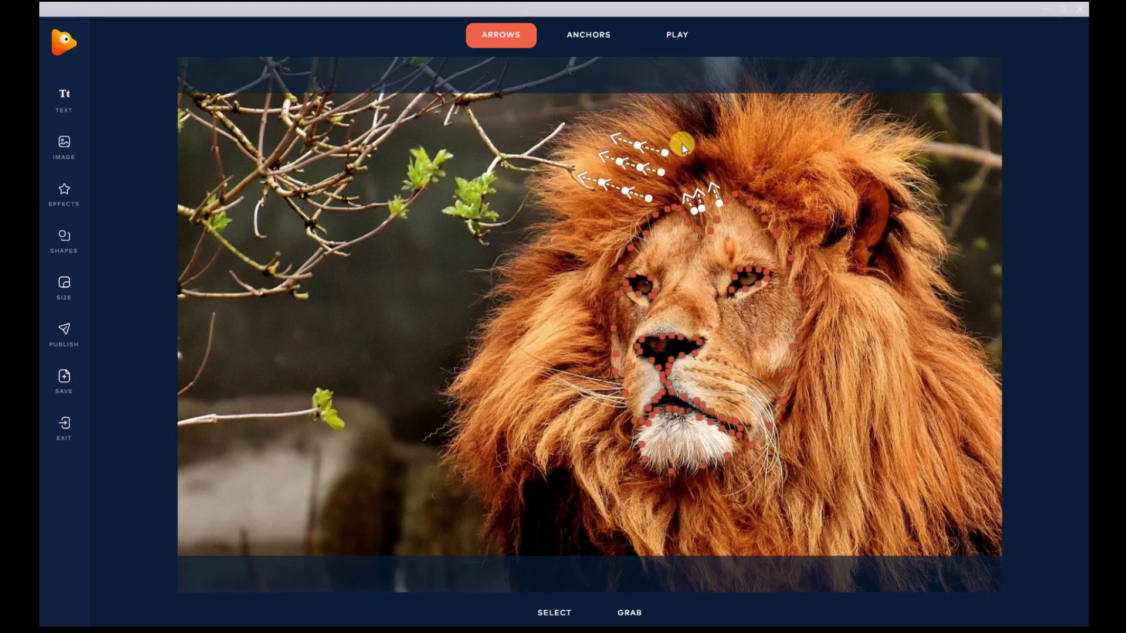
left_click_drag(682, 145, 642, 114)
left_click_drag(720, 146, 726, 103)
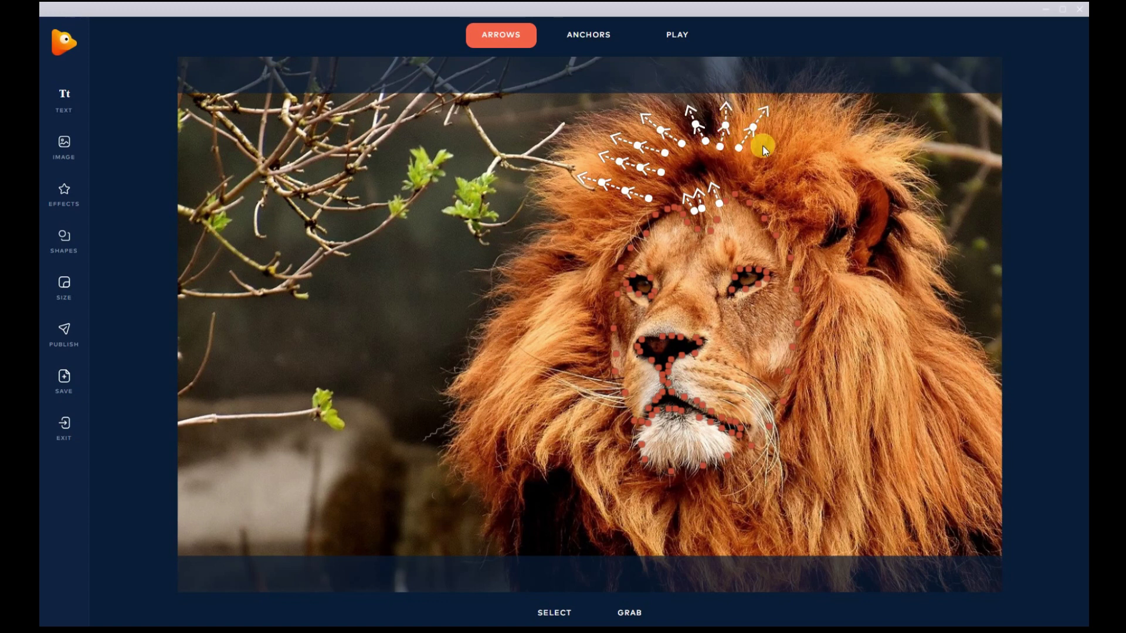
left_click_drag(811, 150, 811, 171)
left_click_drag(887, 143, 887, 143)
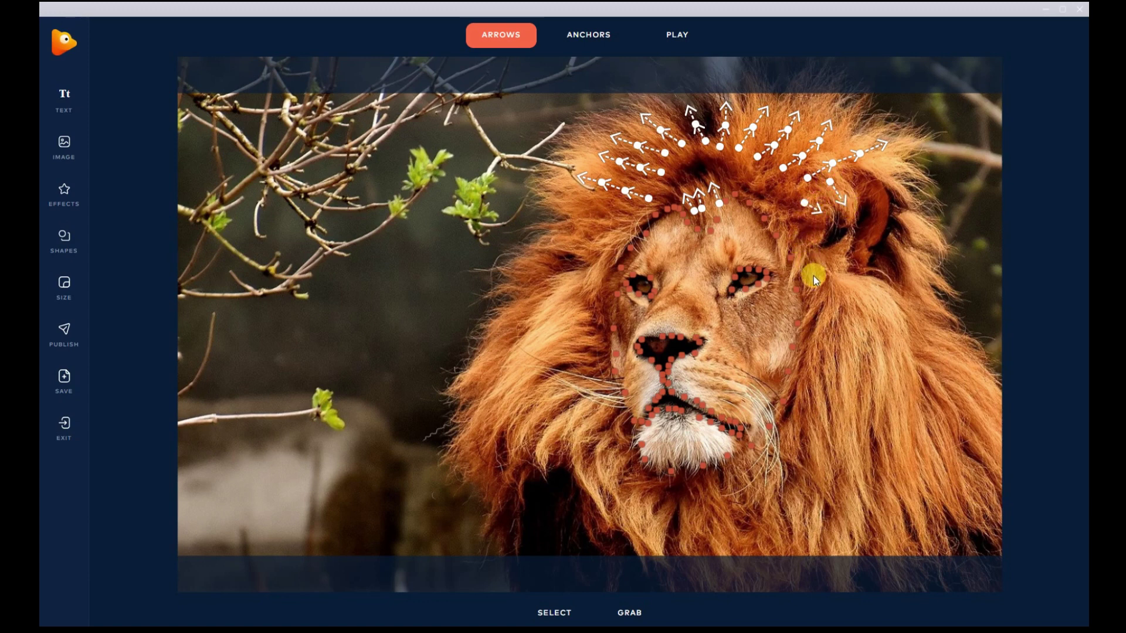
Draw path arrows outward and downward through the mane on the ear side of the lion's head
left_click_drag(896, 316, 896, 316)
left_click_drag(927, 276, 937, 244)
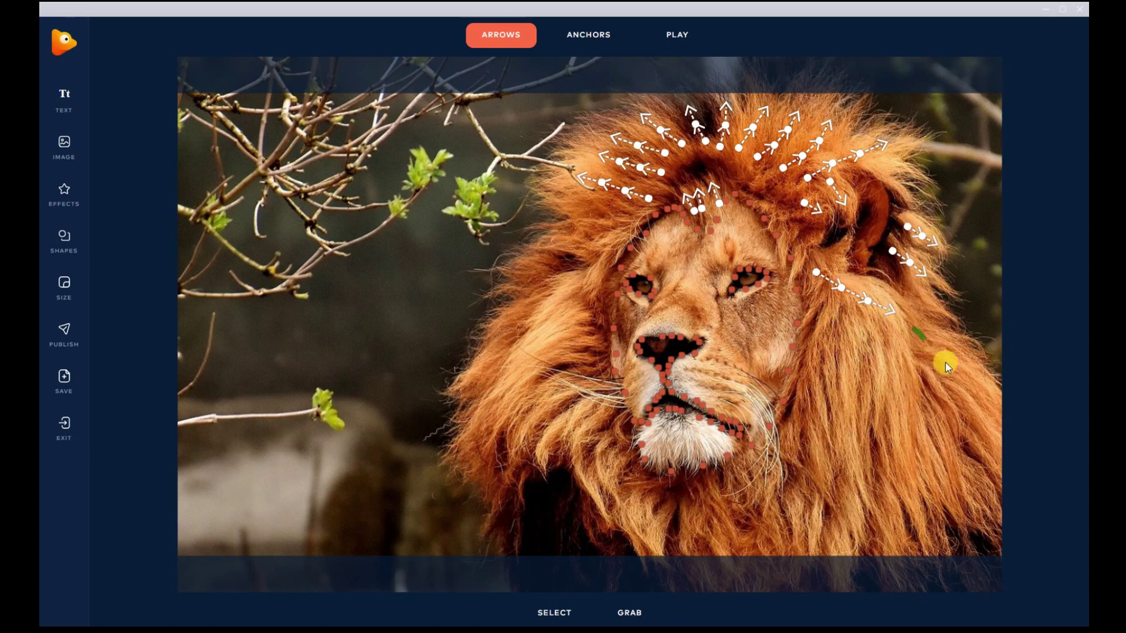
mouse_move(989, 403)
left_mouse_down()
mouse_move(962, 411)
mouse_move(979, 442)
left_mouse_up()
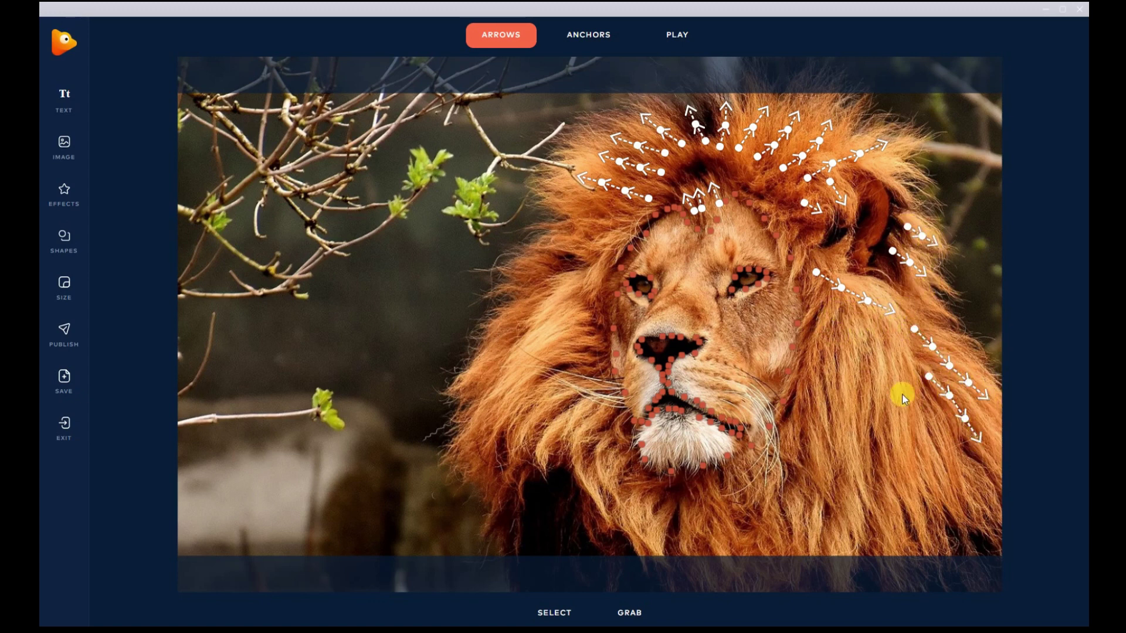
left_click_drag(893, 346, 937, 457)
left_click_drag(962, 501, 961, 502)
left_click_drag(866, 355, 899, 493)
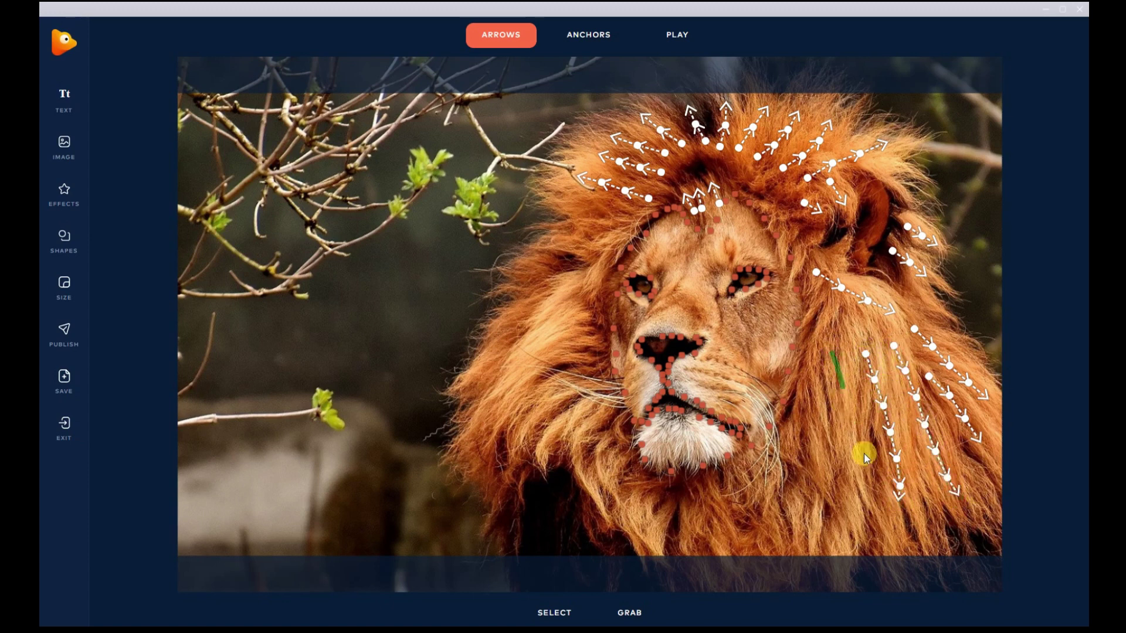
Draw downward path arrows through the lower mane beside and beneath the lion's chin
left_click_drag(863, 452, 867, 518)
mouse_move(814, 426)
left_mouse_down()
mouse_move(830, 523)
mouse_move(790, 534)
left_mouse_up()
left_click_drag(715, 528, 714, 533)
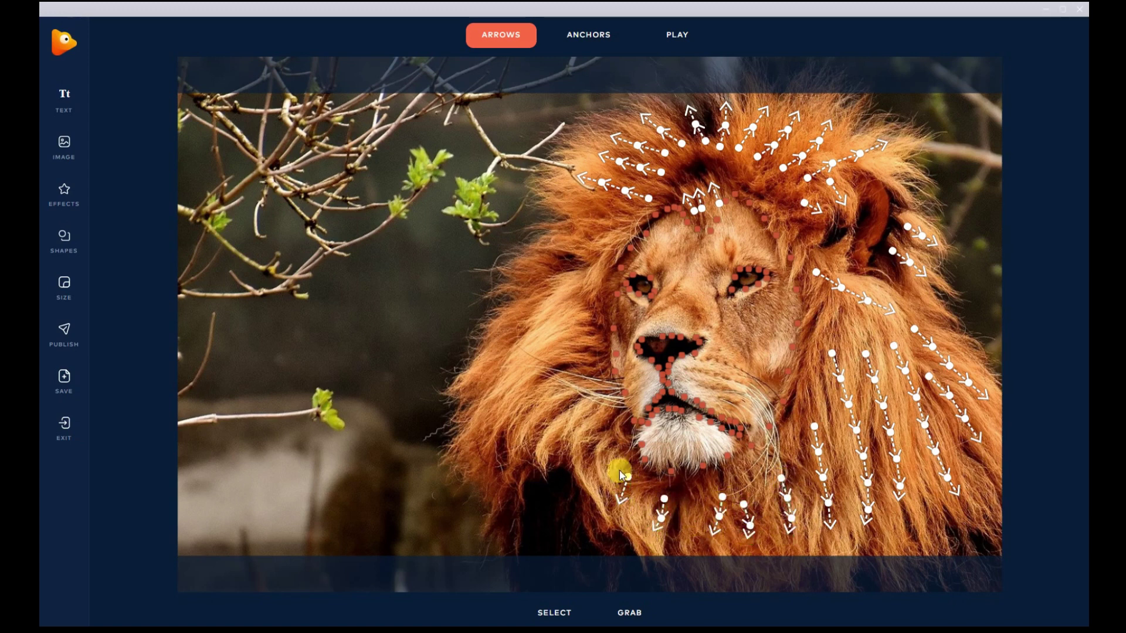
Draw outward path arrows through the mane on the branch-facing side of the lion's head and preview the motion
left_click_drag(534, 424, 533, 423)
left_click_drag(585, 379, 509, 409)
mouse_move(593, 350)
left_mouse_down()
mouse_move(488, 398)
mouse_move(497, 359)
left_mouse_up()
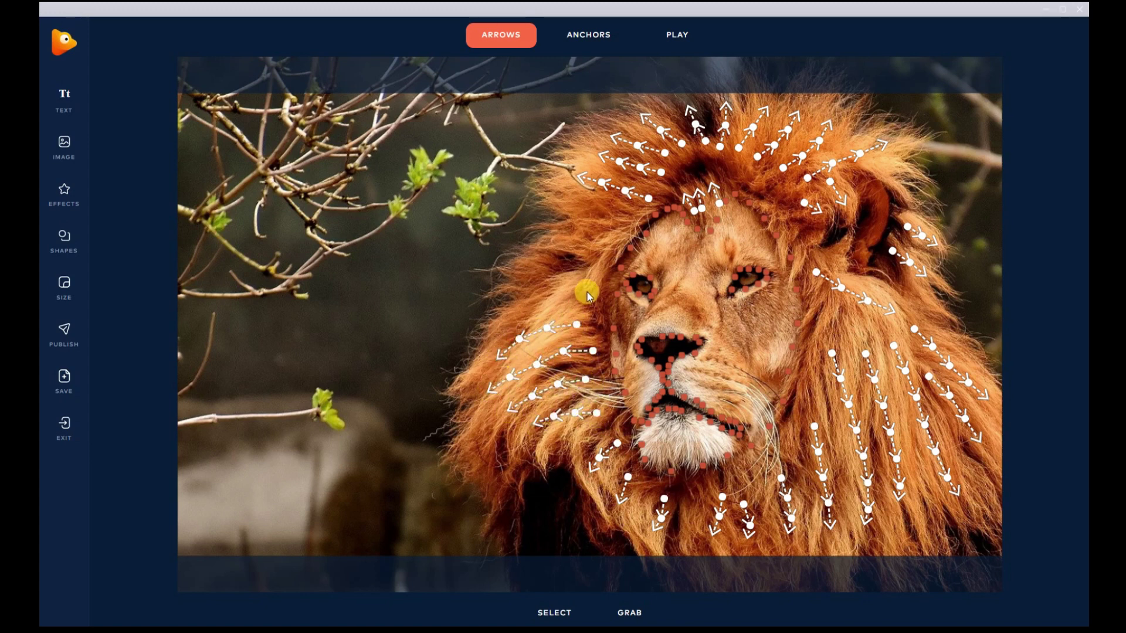
left_click_drag(586, 292, 530, 304)
left_click_drag(544, 259, 544, 258)
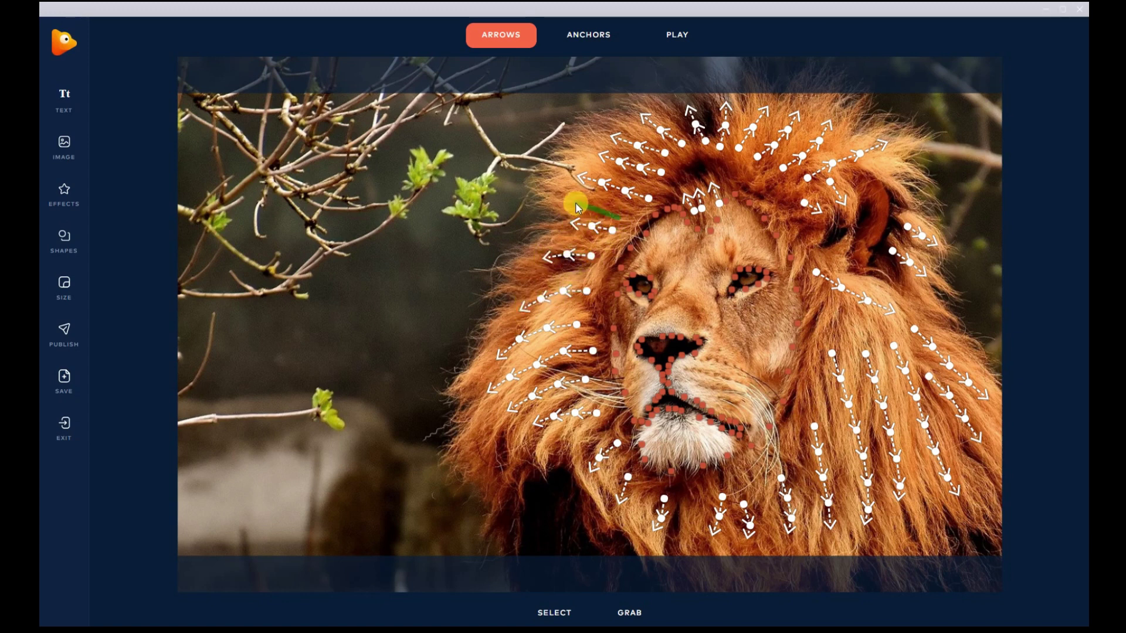
left_click_drag(576, 206, 575, 207)
left_click(679, 41)
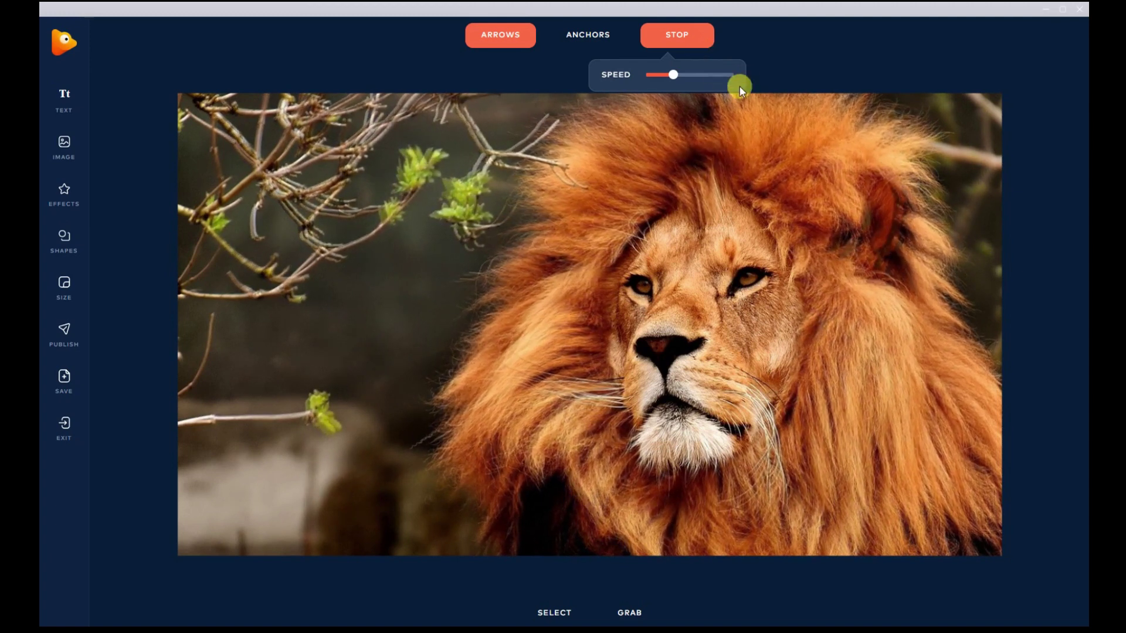
left_click(682, 39)
Outline the lion's visible ear with single anchors and preview the motion
left_click(602, 33)
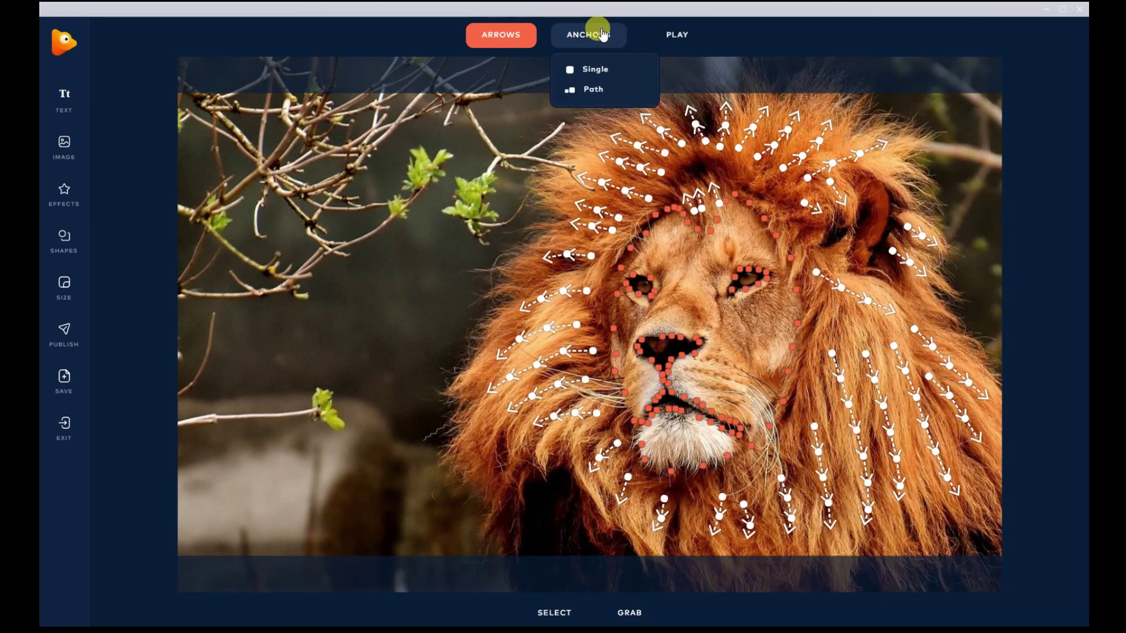
left_click(587, 67)
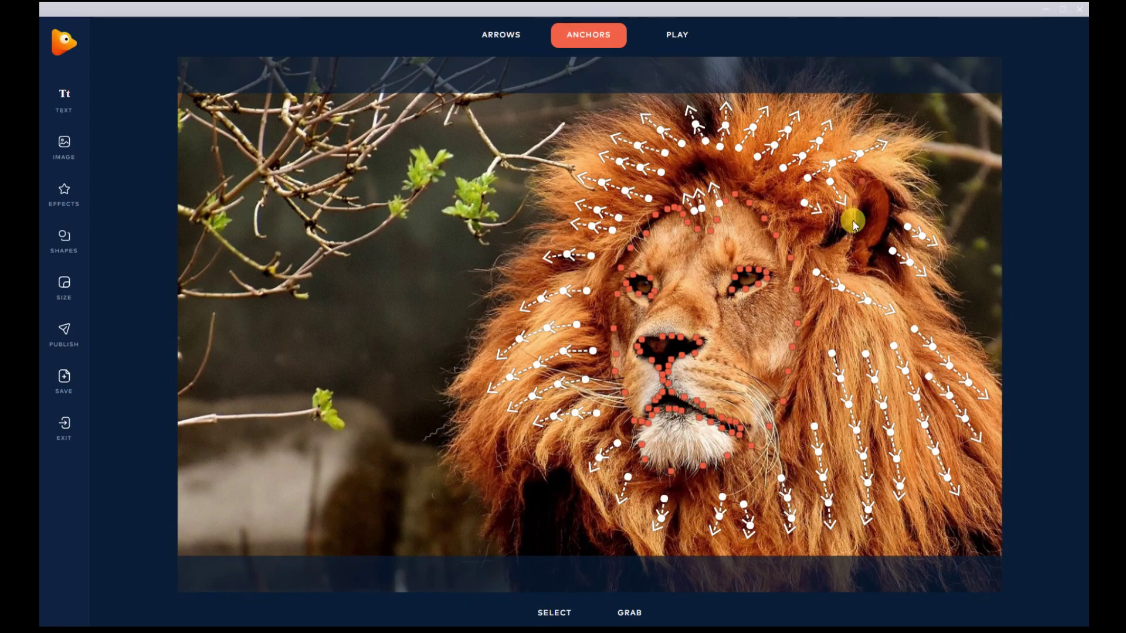
mouse_move(850, 241)
left_mouse_down()
mouse_move(876, 262)
mouse_move(888, 234)
mouse_move(879, 183)
mouse_move(861, 182)
mouse_move(853, 222)
left_mouse_up()
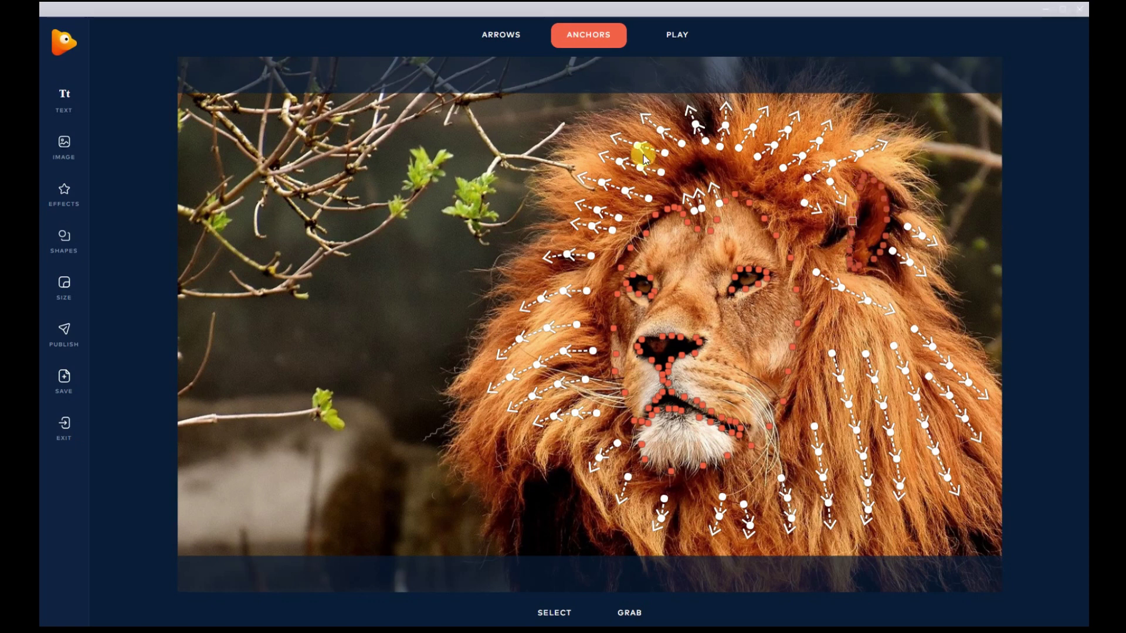
left_click(677, 35)
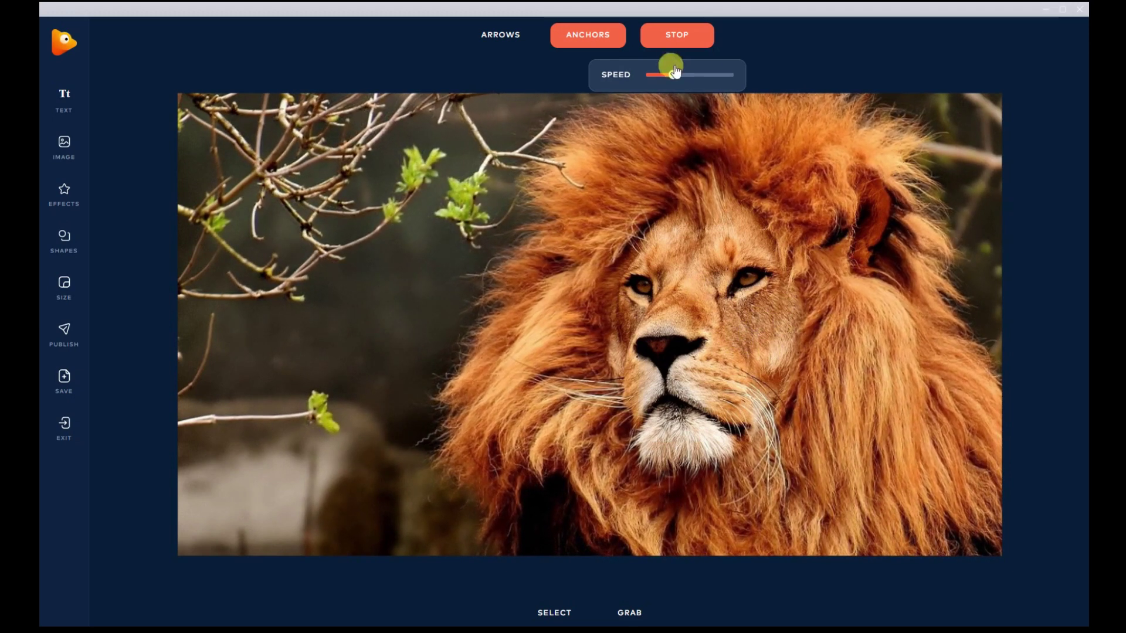
left_click(677, 36)
Draw short path arrows on the lion's cheek below the eye and on its chin, and preview the motion
left_click(496, 29)
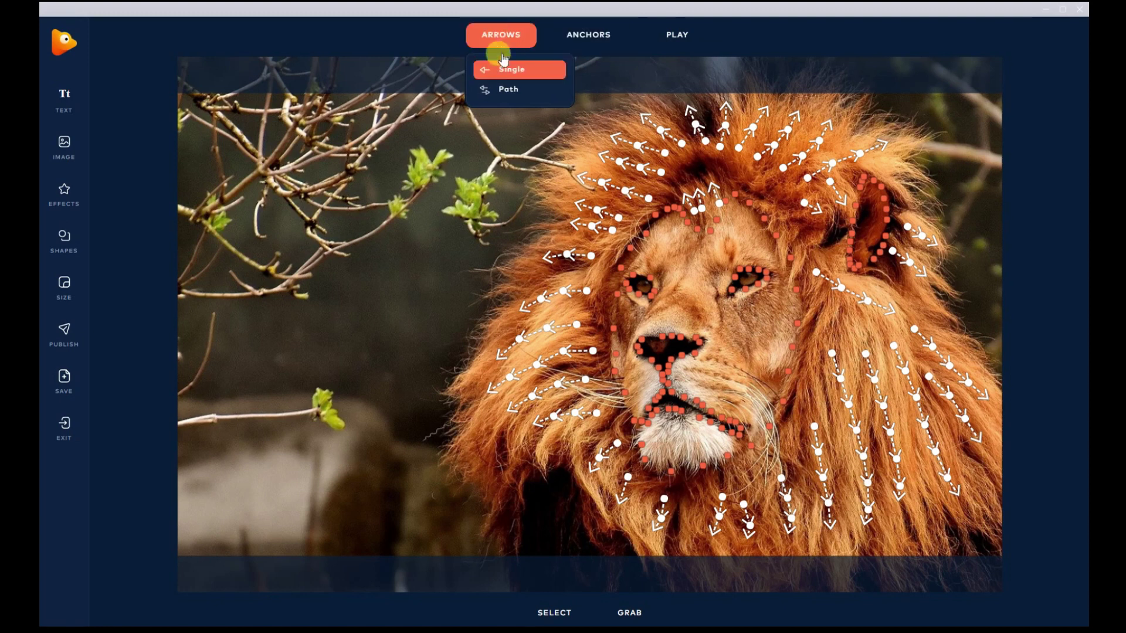
left_click(502, 71)
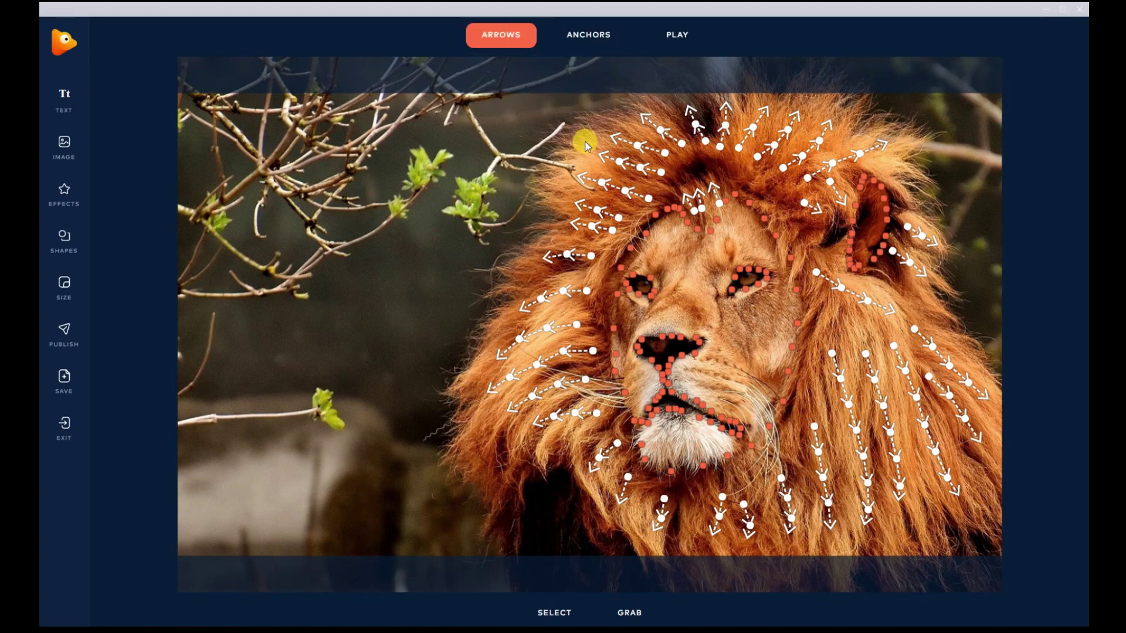
left_click(515, 41)
left_click(509, 90)
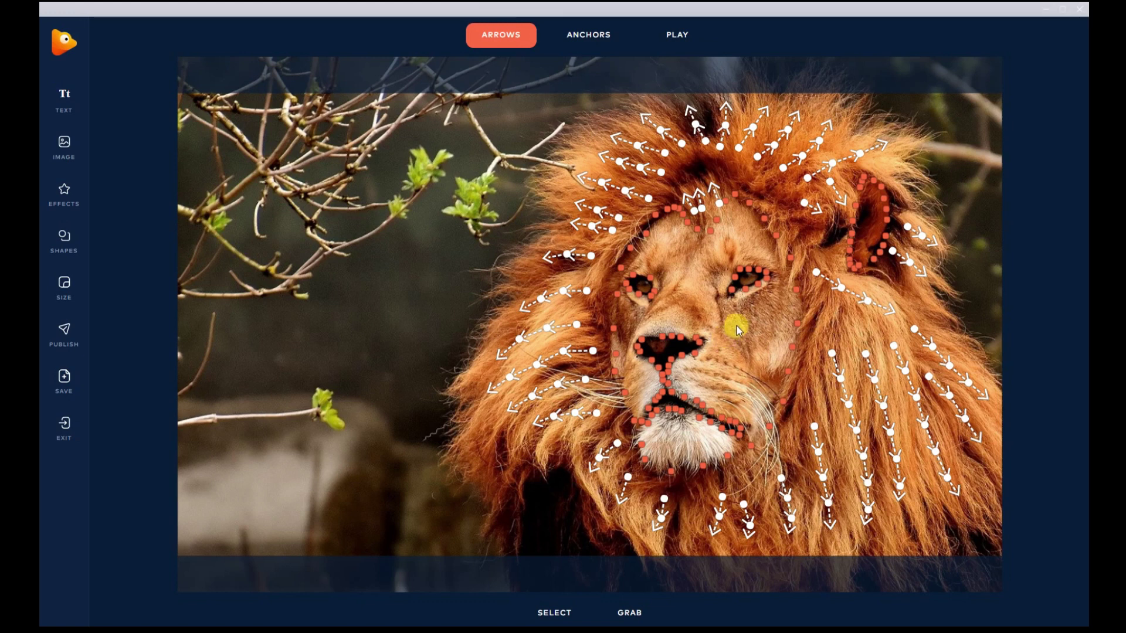
left_click_drag(769, 332, 767, 330)
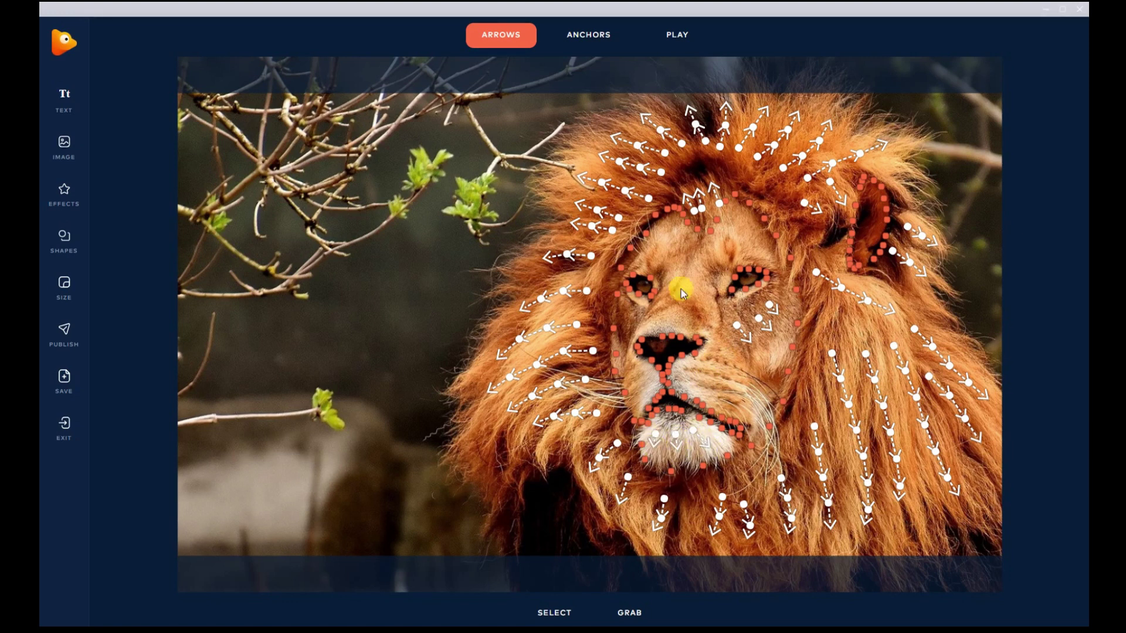
left_click(675, 35)
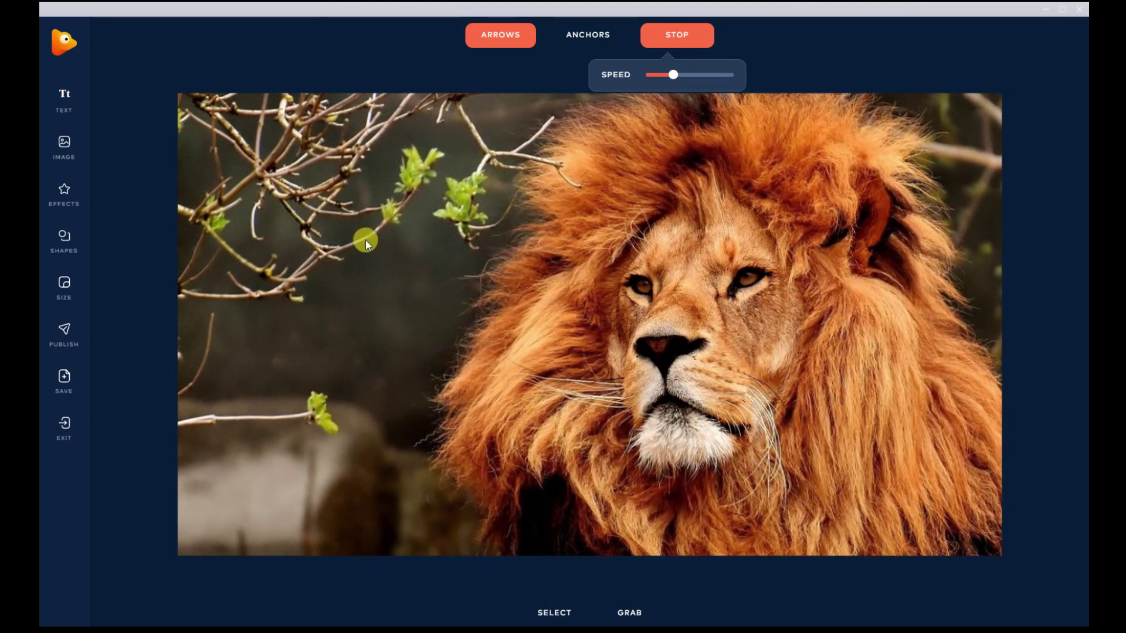
Add a text layer reading LION and place it over the dark background beside the lion's mane
left_click(65, 91)
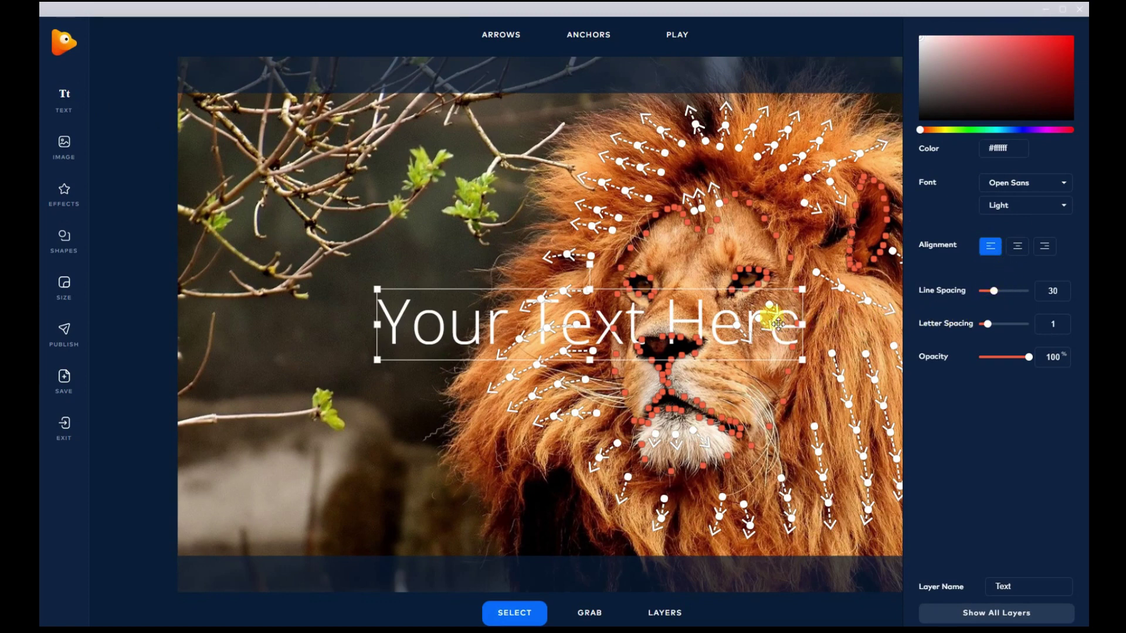
double_click(744, 324)
key("Escape")
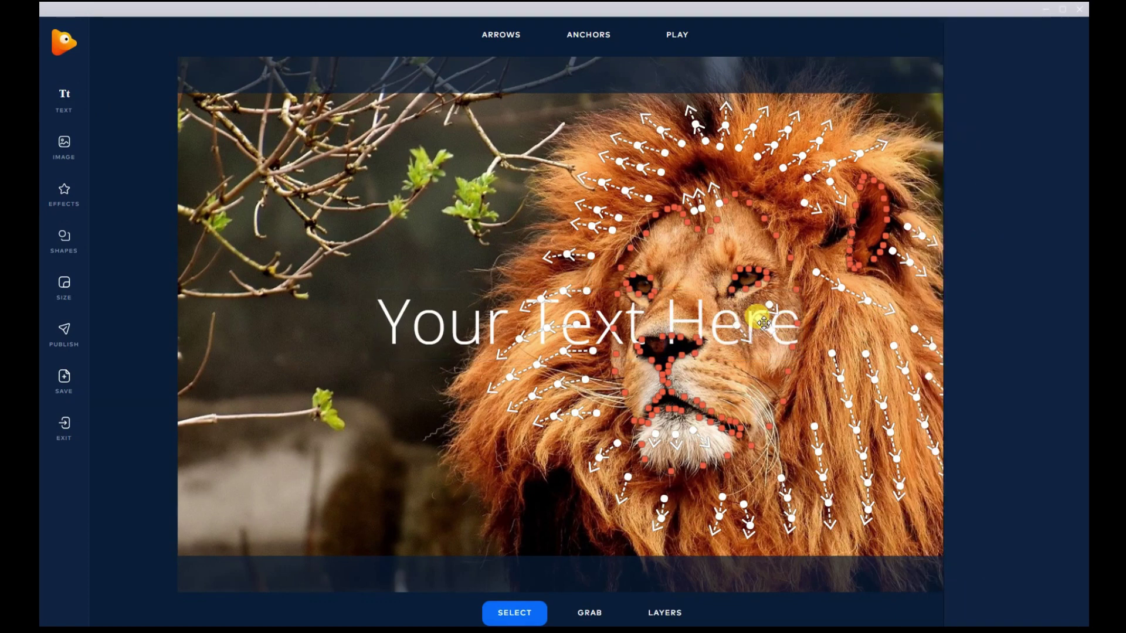
left_click(778, 317)
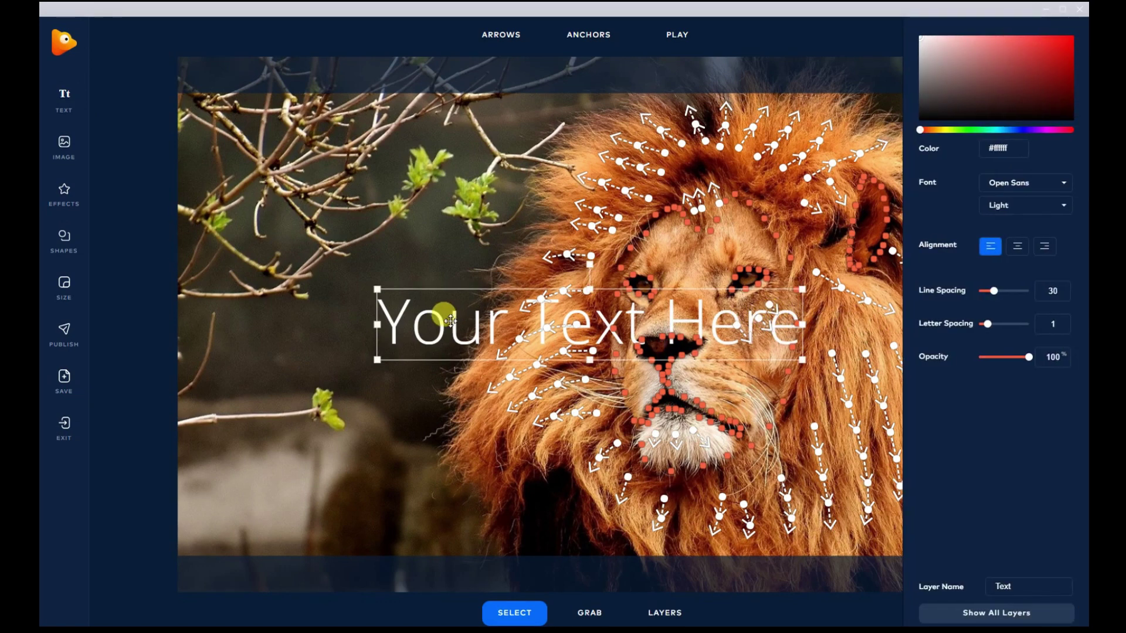
double_click(425, 320)
left_click_drag(387, 308, 796, 324)
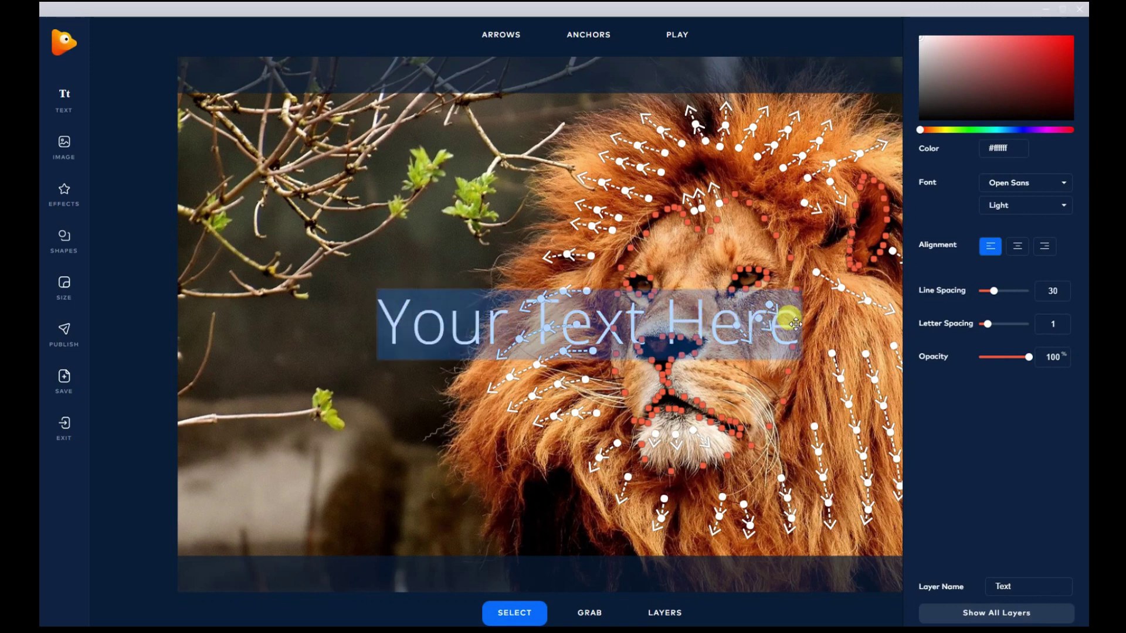
type("LIO")
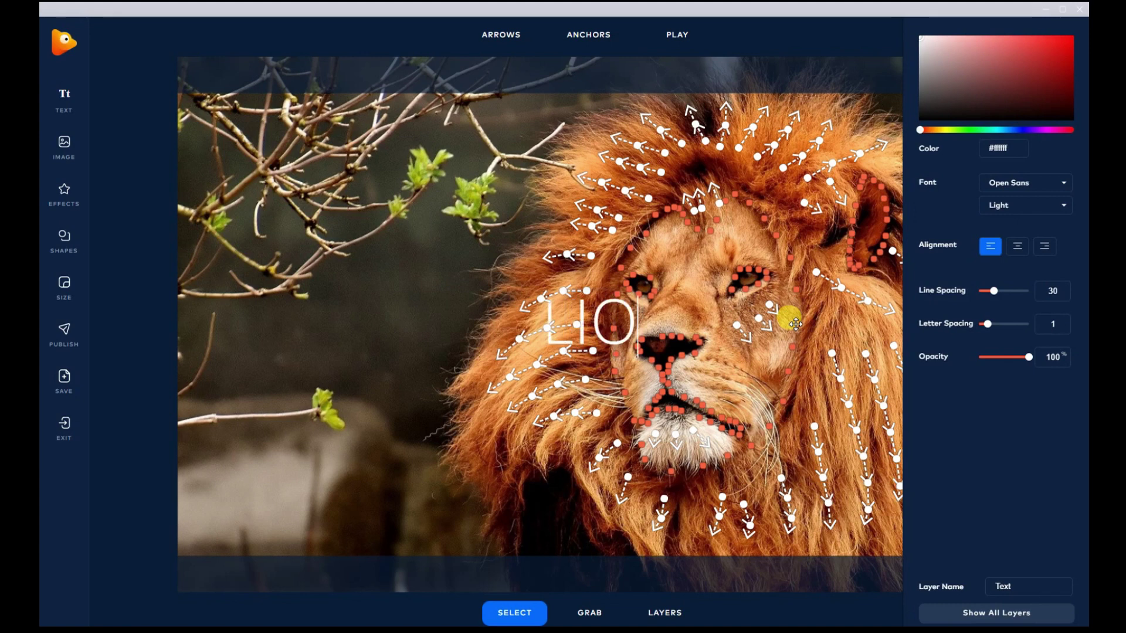
type("N")
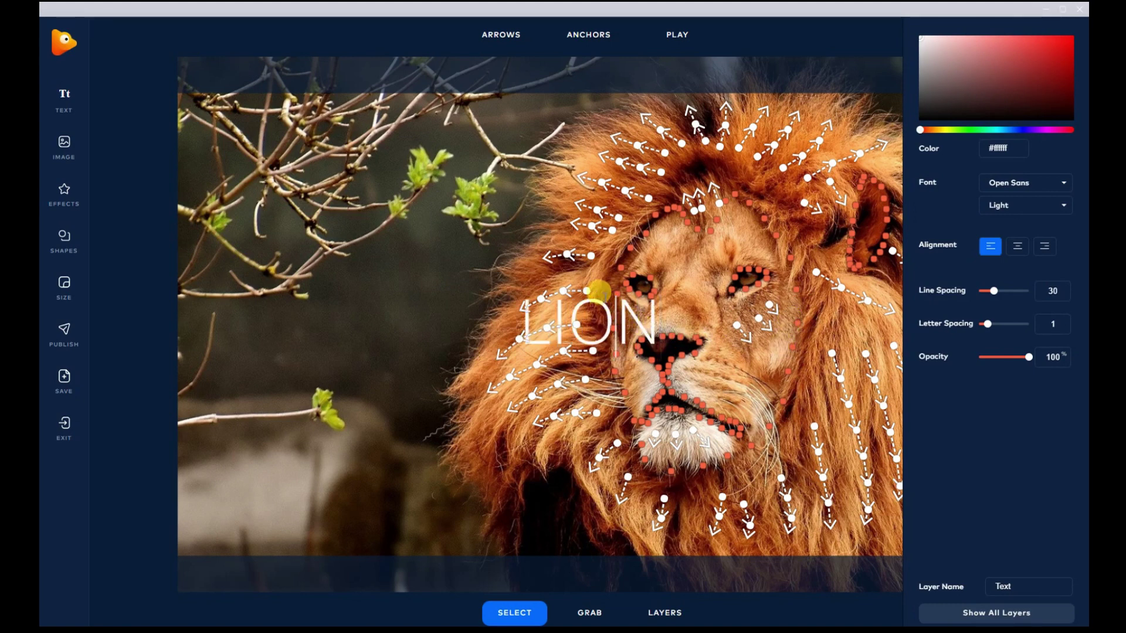
left_click(510, 303)
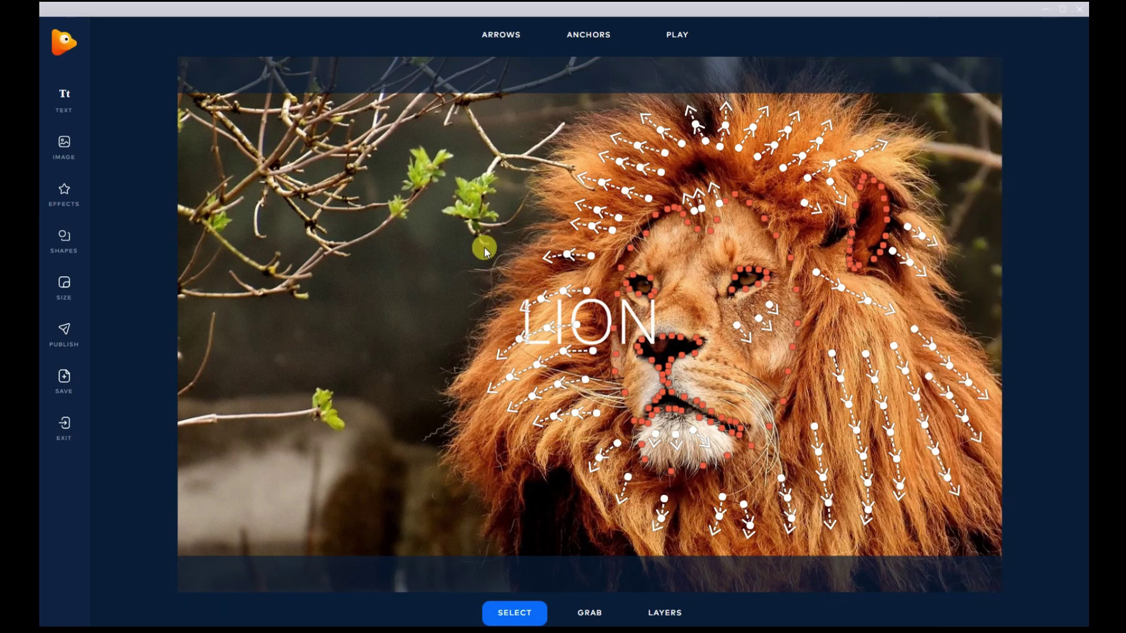
left_click_drag(632, 327, 387, 346)
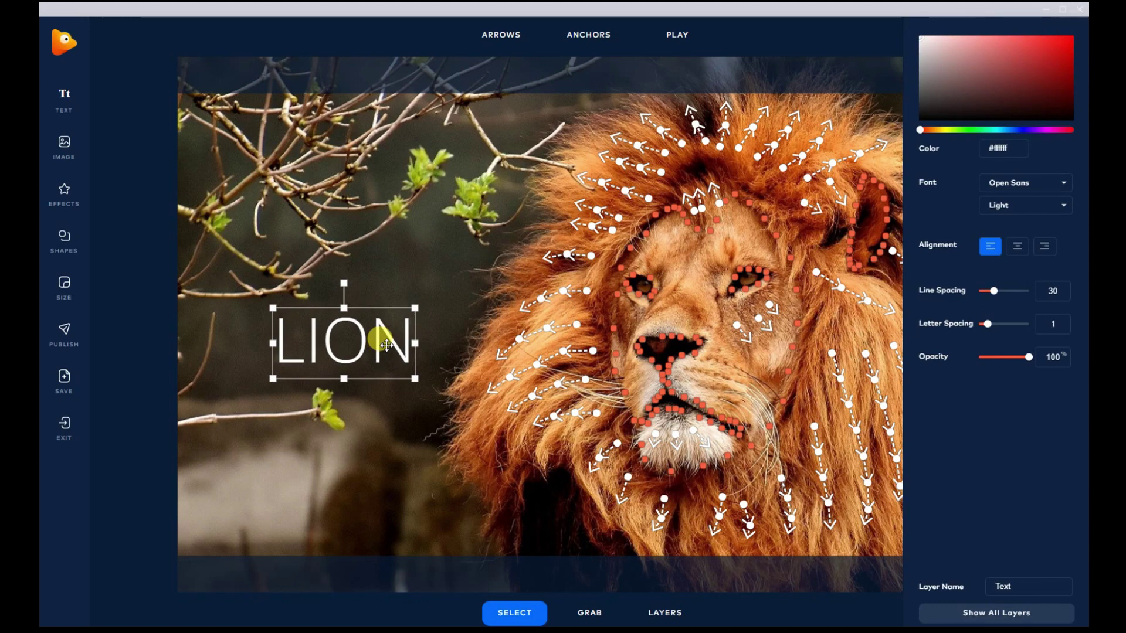
Look at the font family and weight options for the LION text
left_click(1065, 184)
left_click(1065, 183)
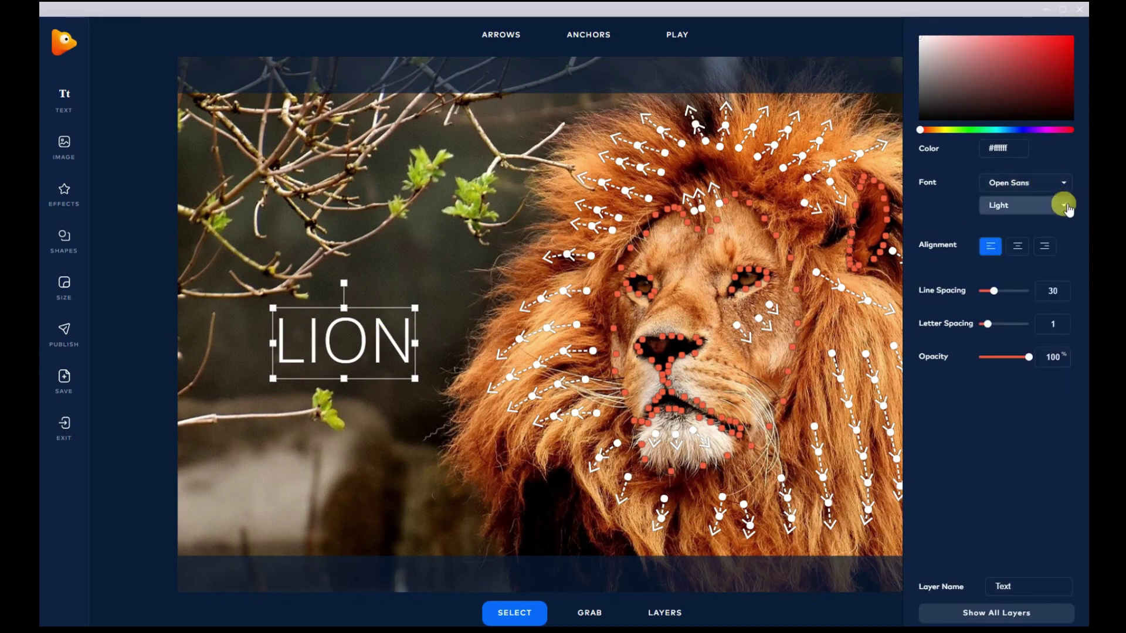
left_click(1066, 206)
left_click(1066, 206)
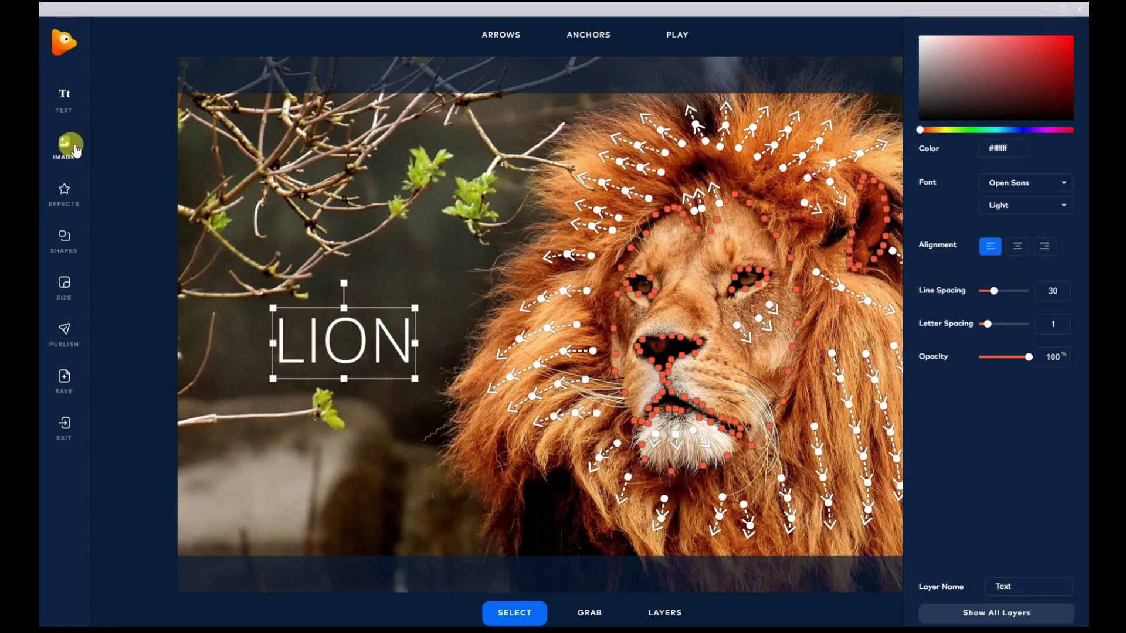
Add the first Bokeh overlay, with large golden circles, to the scene and preview the motion
left_click(74, 201)
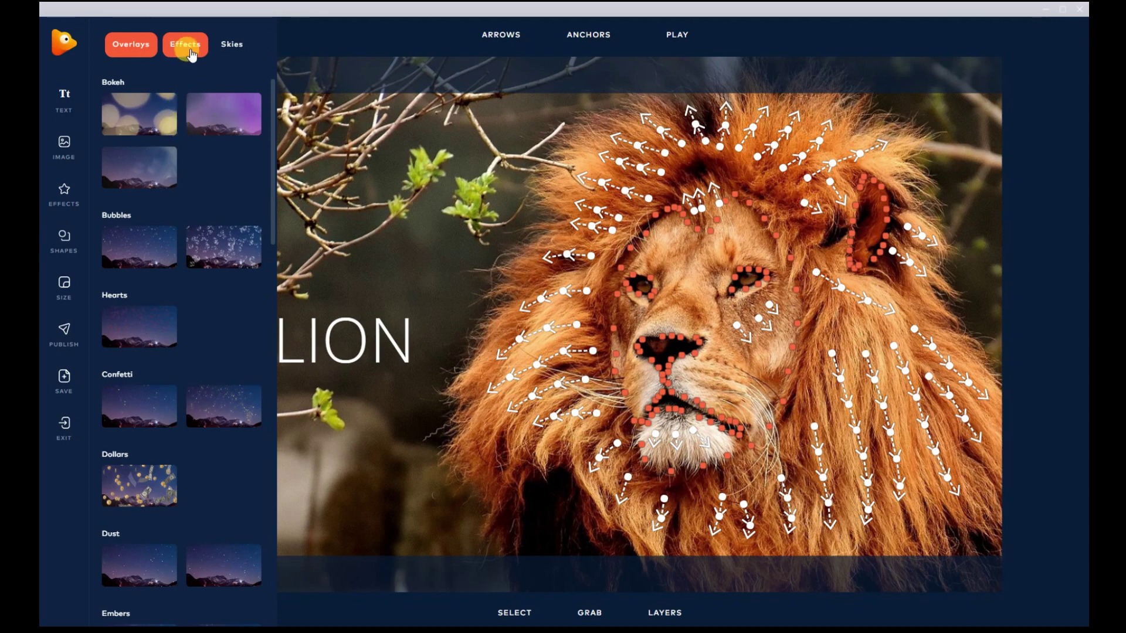
left_click(137, 114)
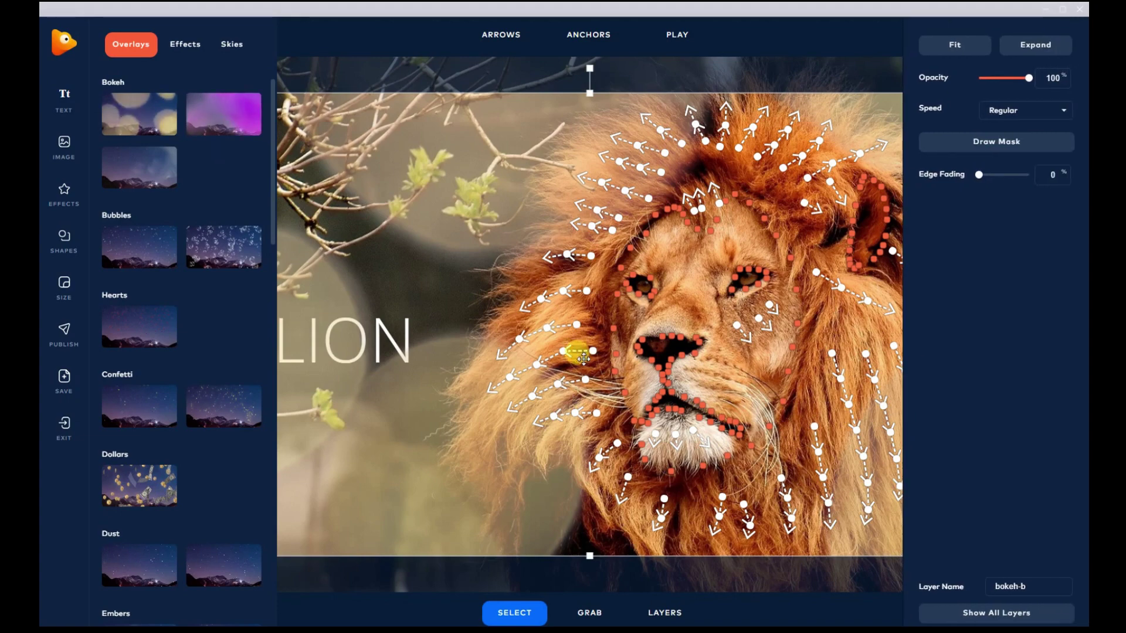
left_click(674, 37)
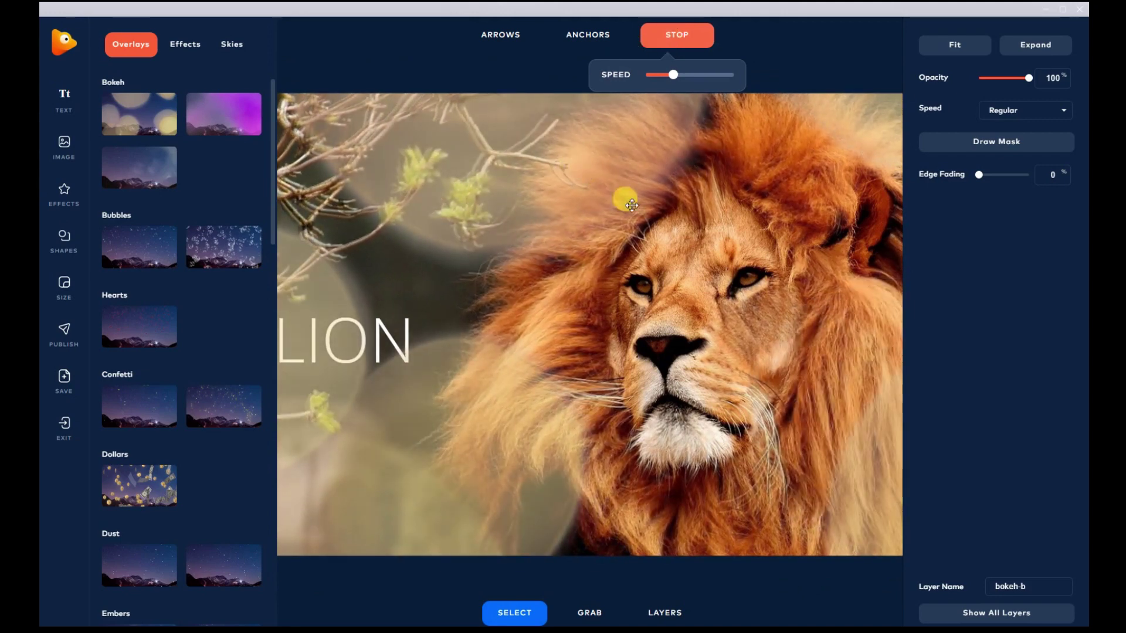
Delete the bokeh-b overlay layer from the scene
left_click(967, 610)
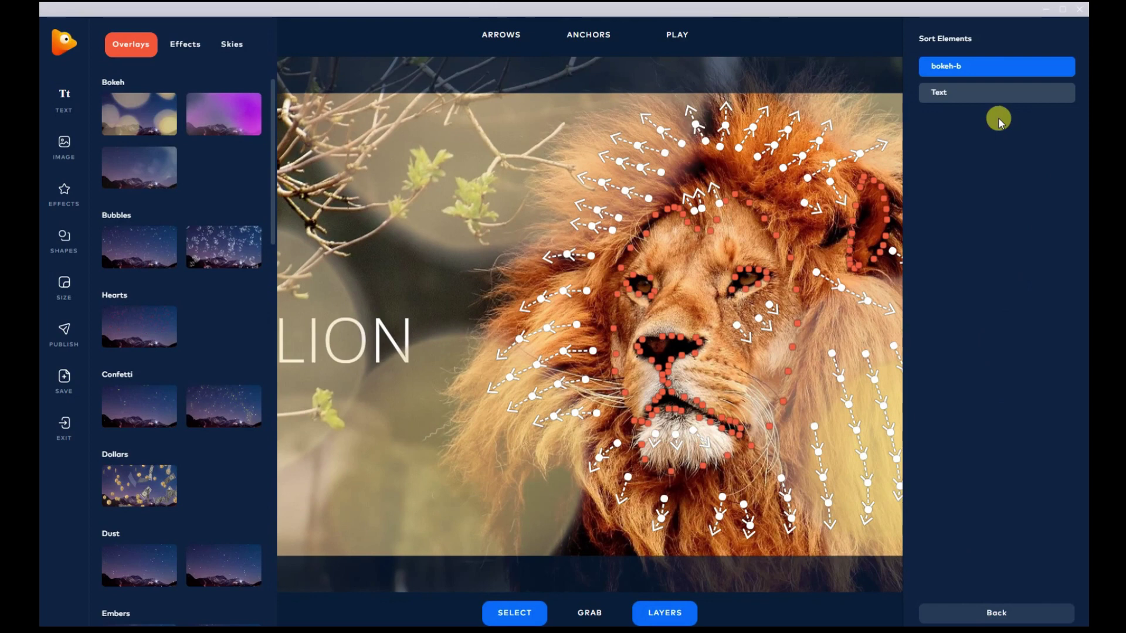
mouse_move(955, 67)
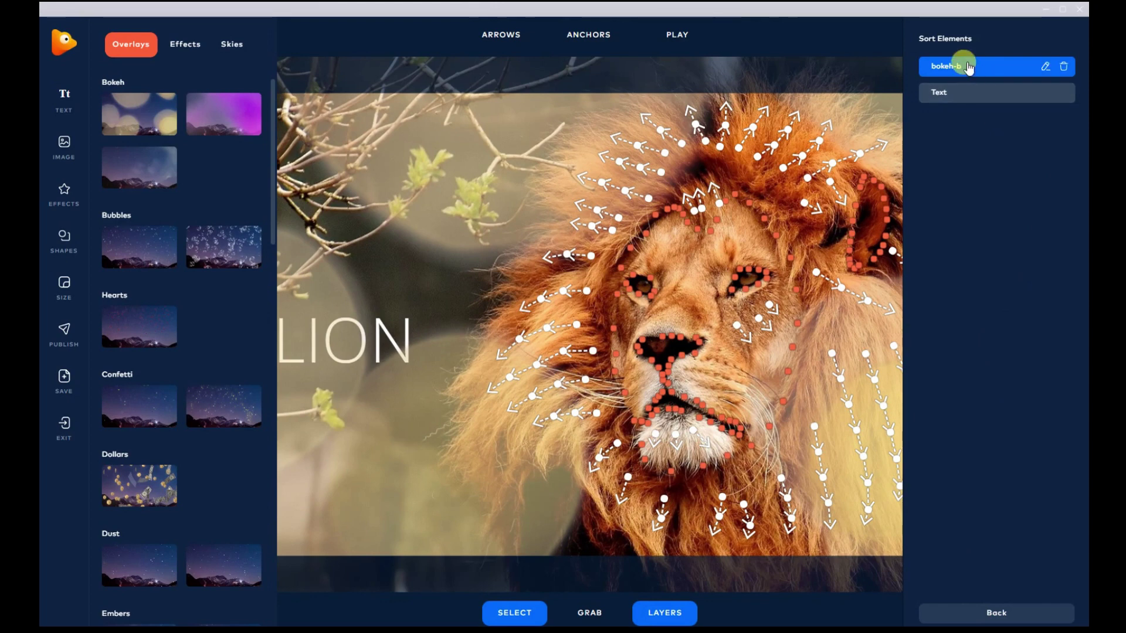
left_click(1064, 68)
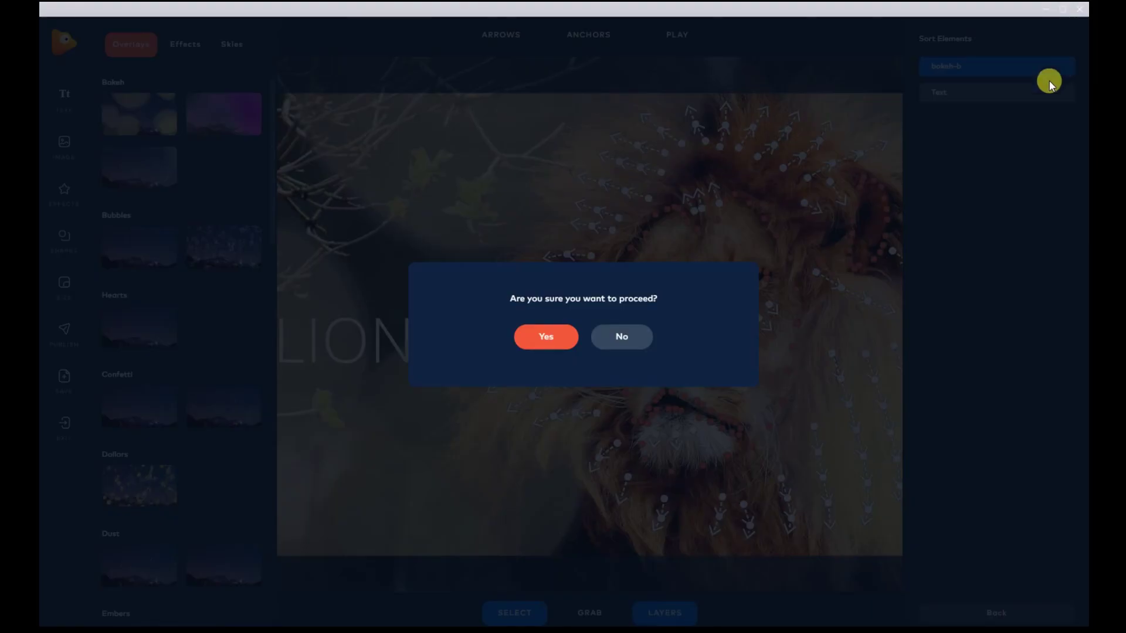
left_click(555, 338)
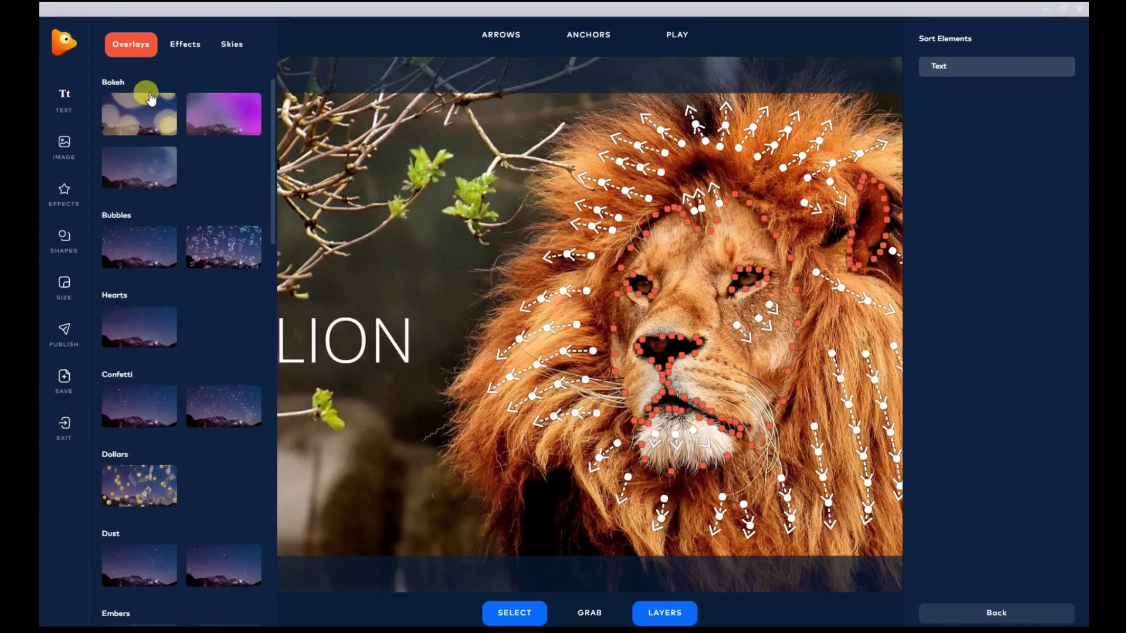
Add the wide fire effect and position it along the photo's lower edge beneath the LION text
left_click(187, 45)
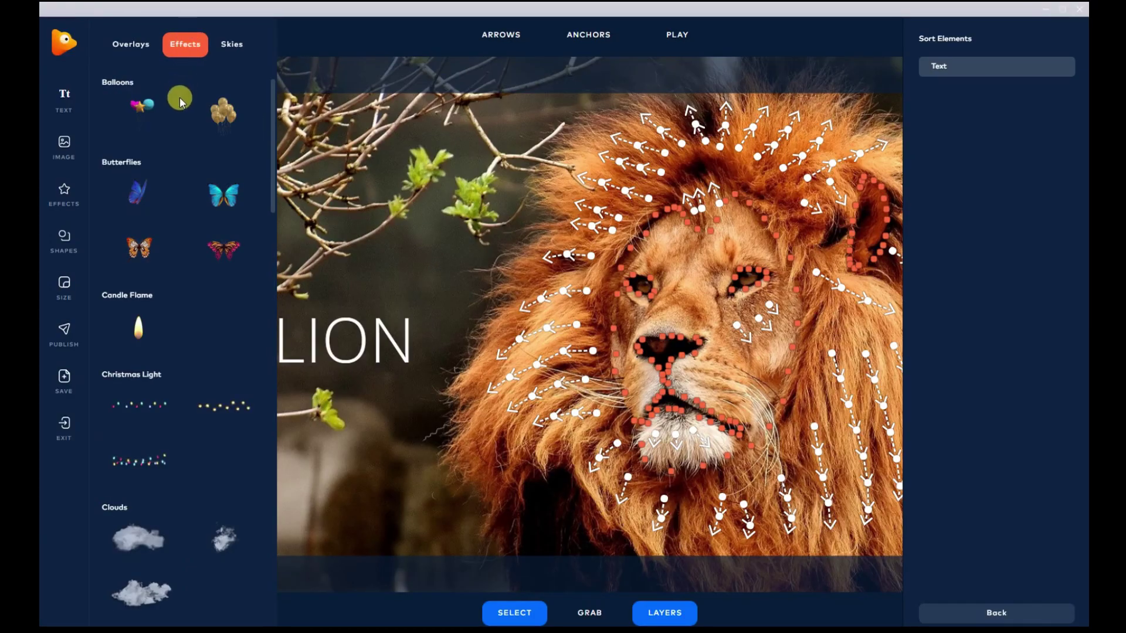
scroll(227, 276, "down", 6)
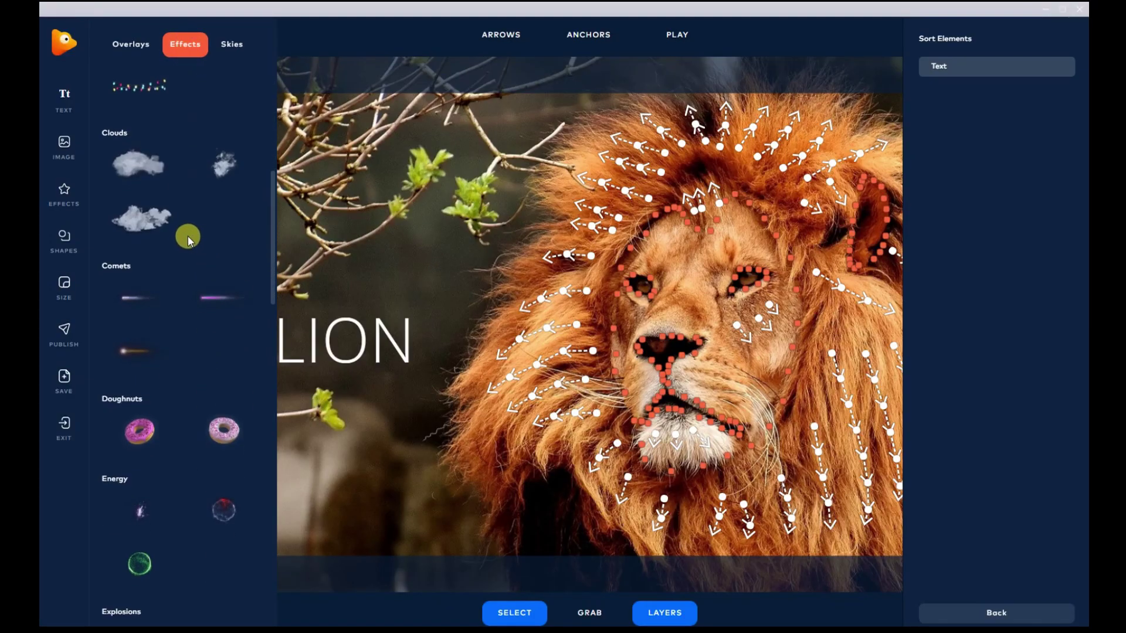
scroll(218, 277, "down", 10)
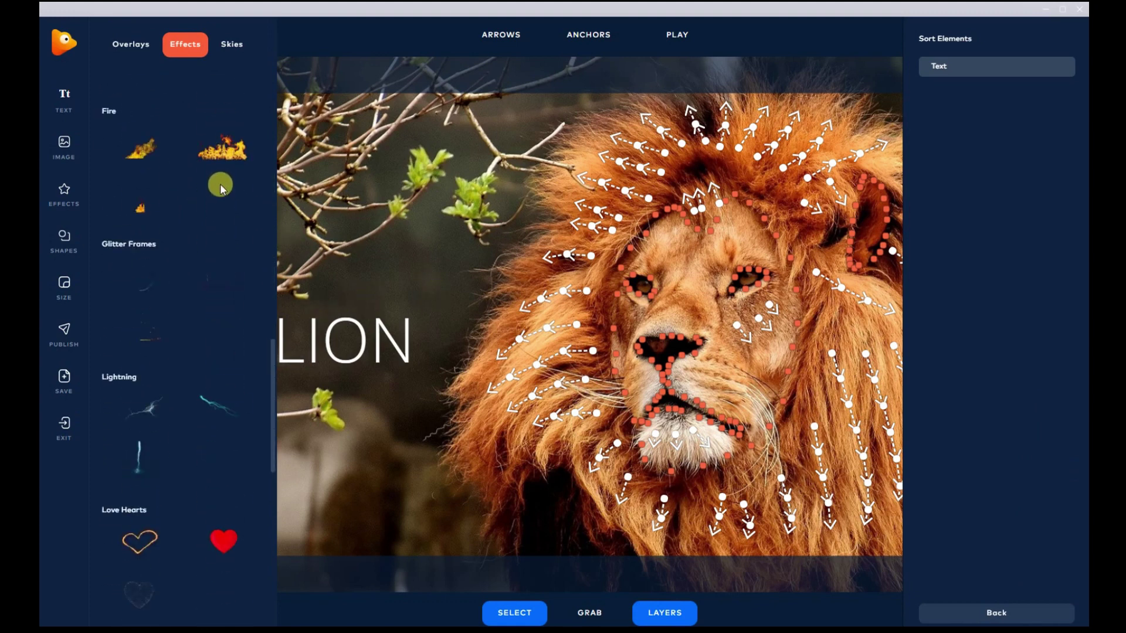
scroll(222, 188, "up", 5)
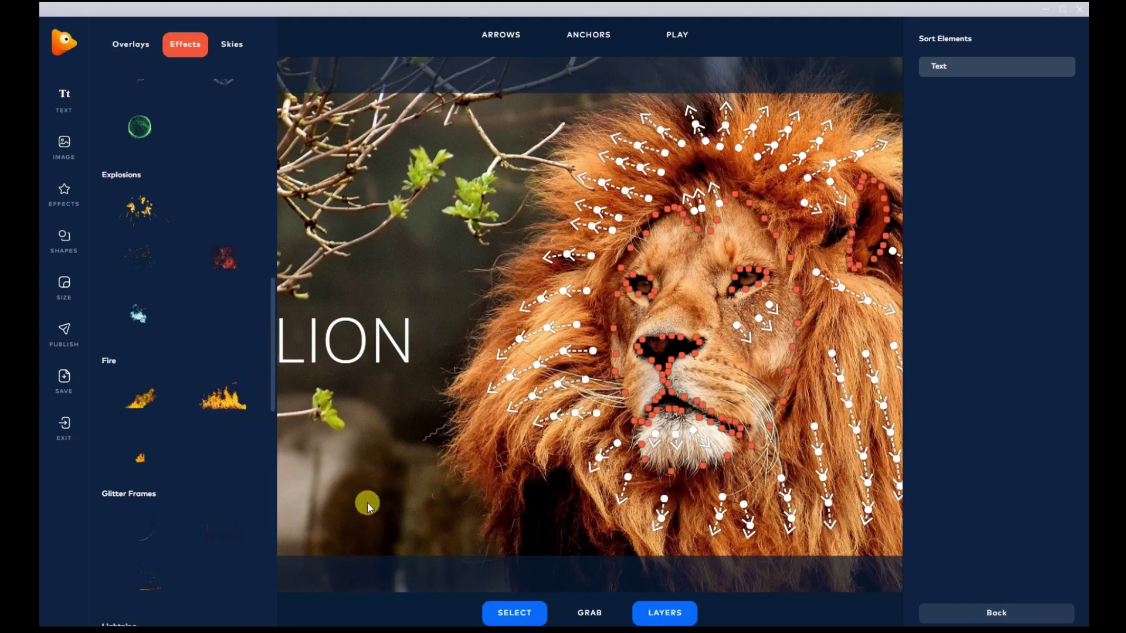
left_click(226, 399)
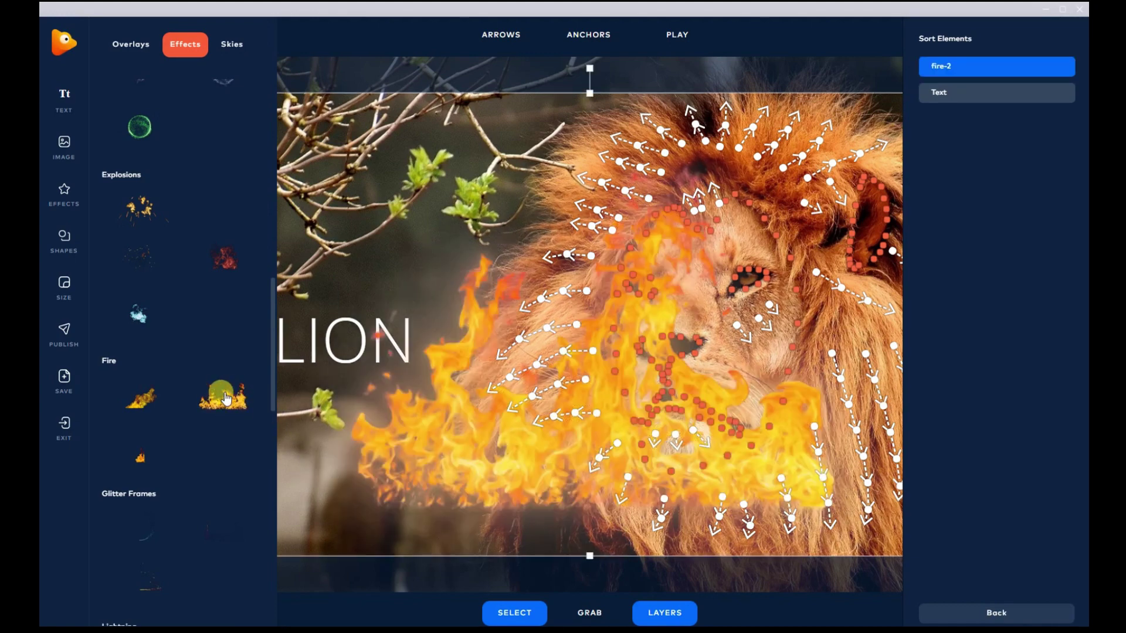
left_click_drag(437, 408, 224, 473)
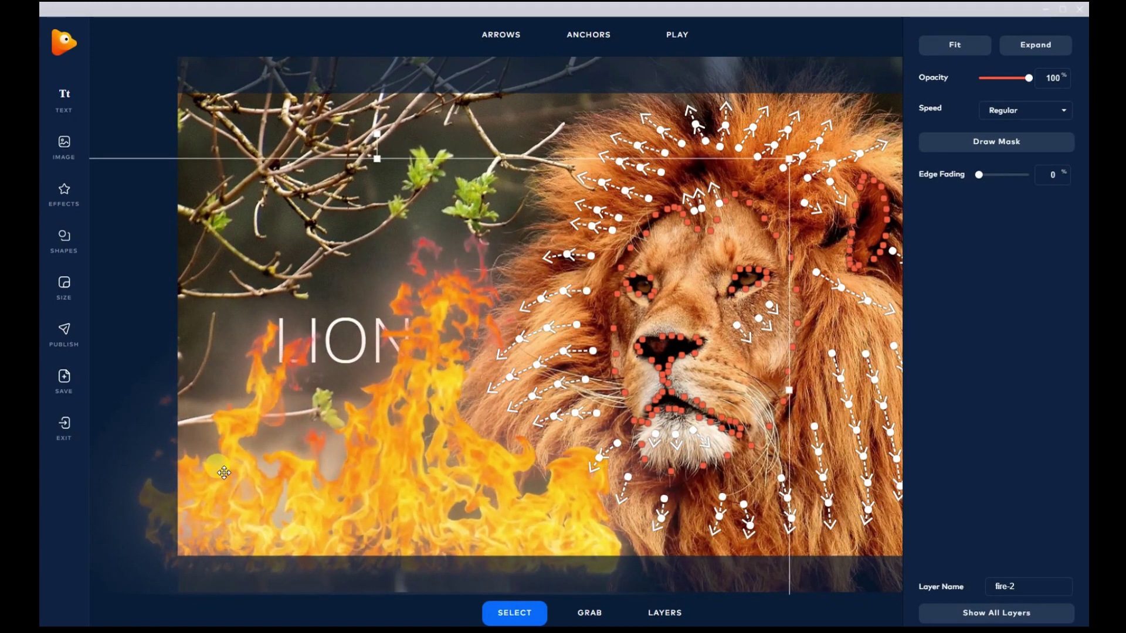
Reorder the layers so the LION text sits above fire-2, and preview the motion
left_click(947, 609)
left_click_drag(987, 91, 985, 51)
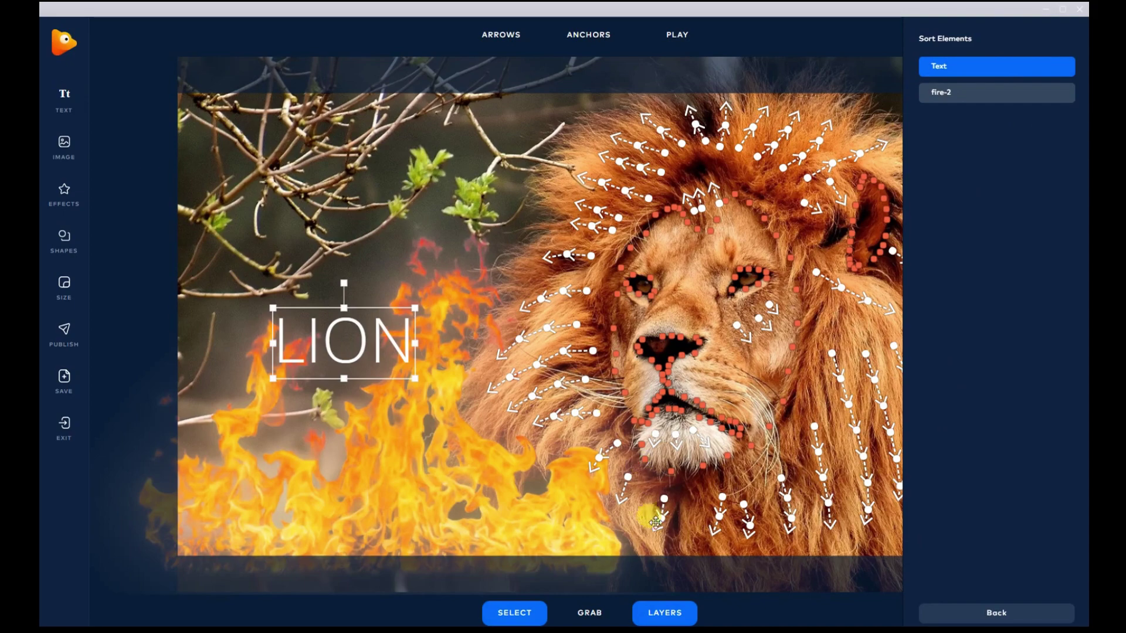
left_click(678, 35)
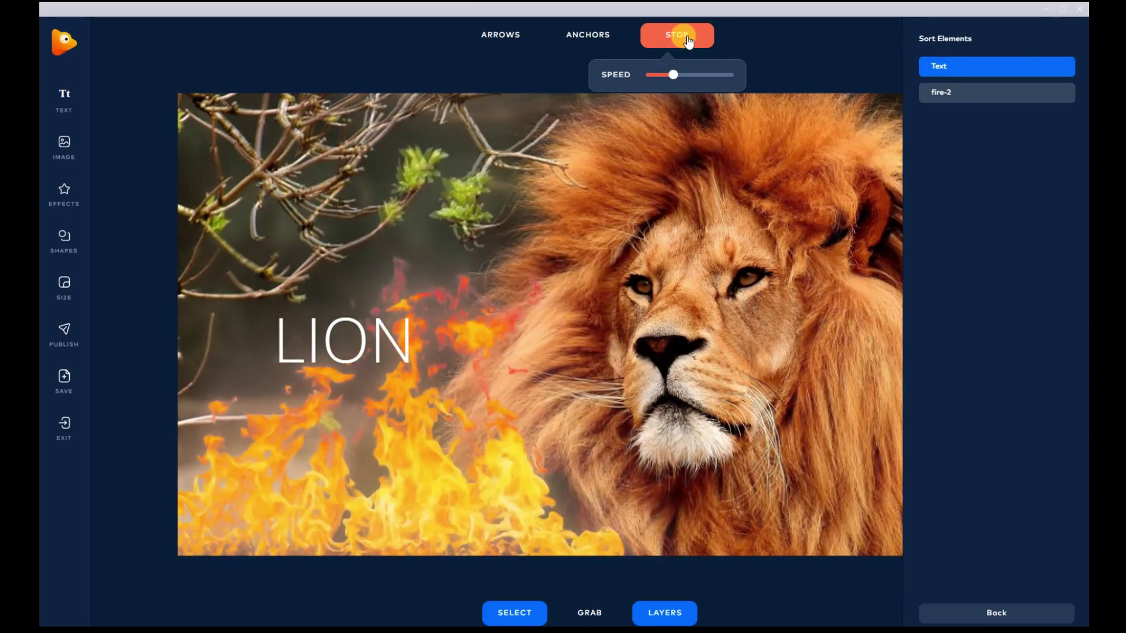
left_click(686, 39)
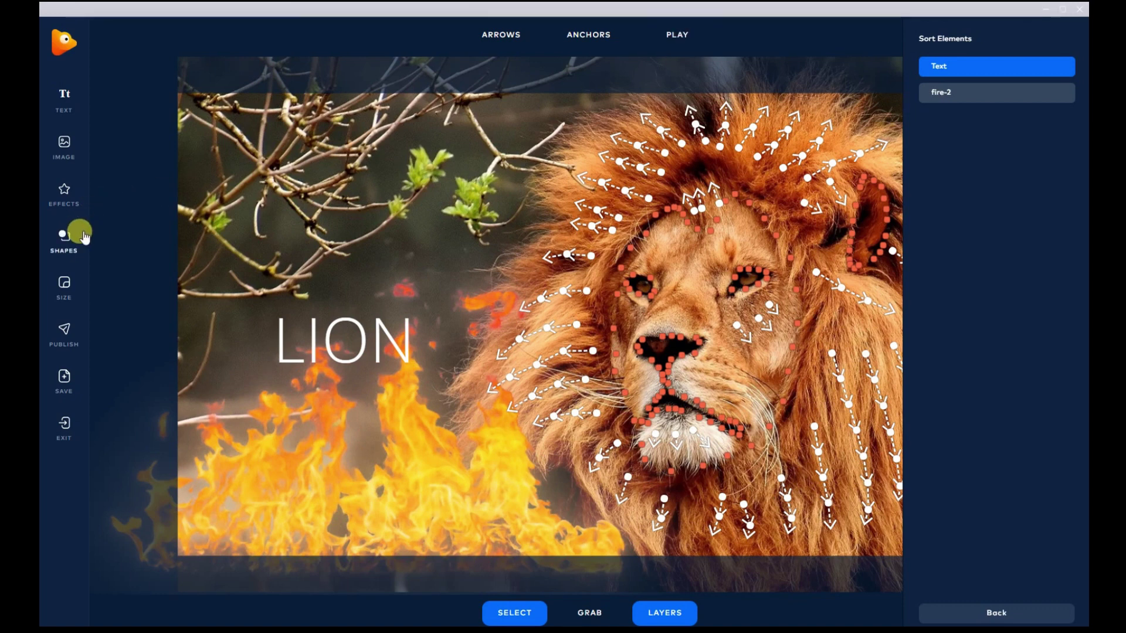
Browse the available overlays, animated effects and skies
left_click(58, 193)
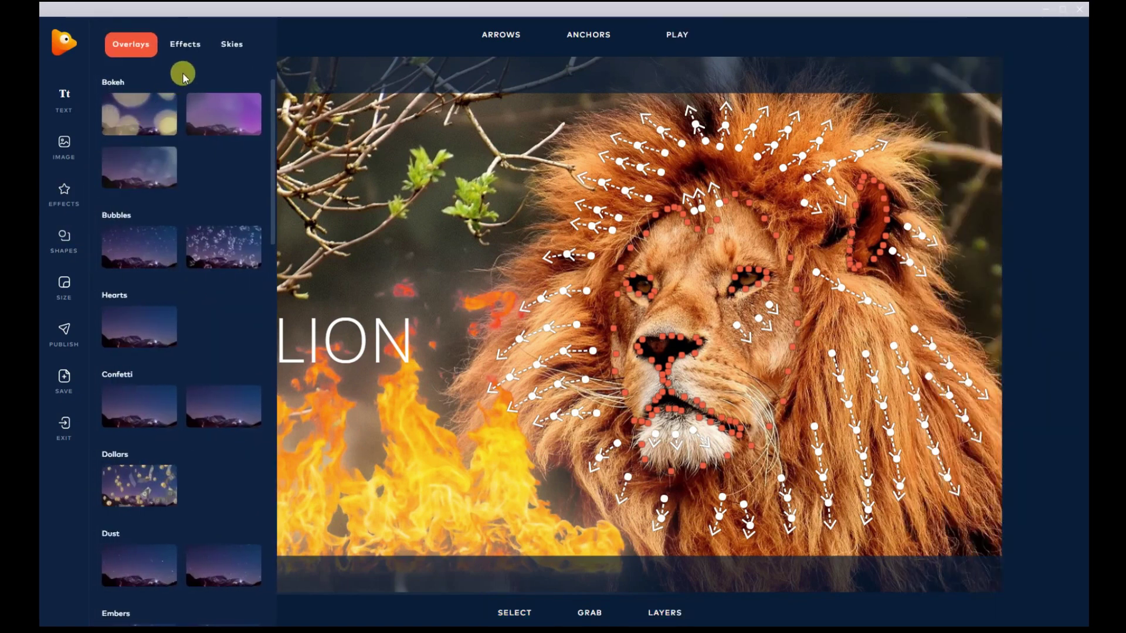
scroll(195, 216, "down", 10)
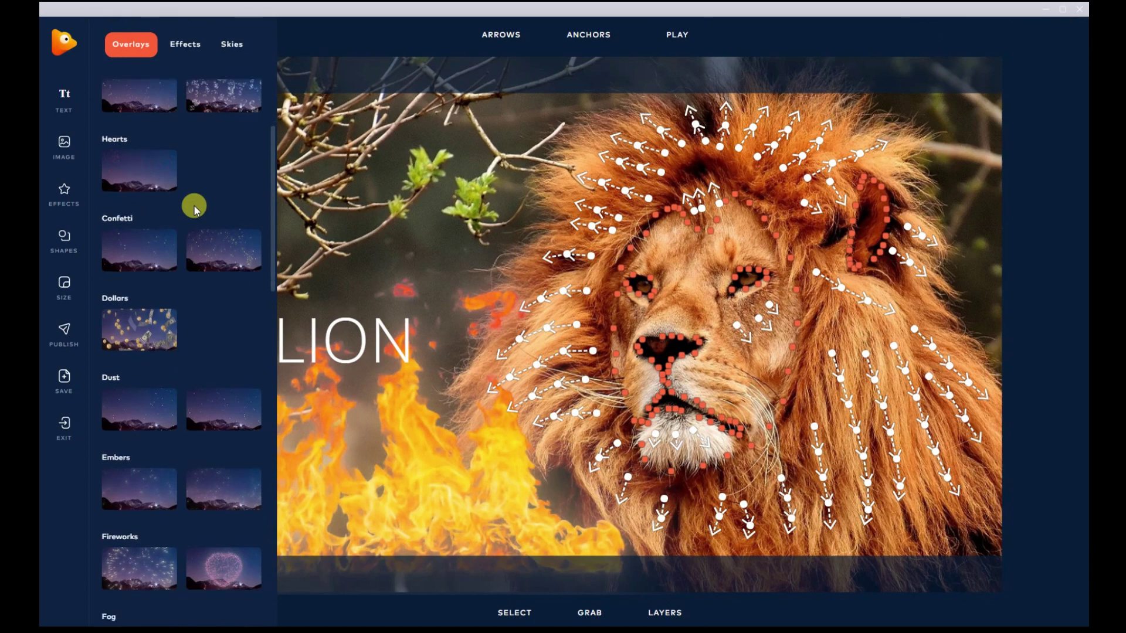
scroll(194, 211, "down", 10)
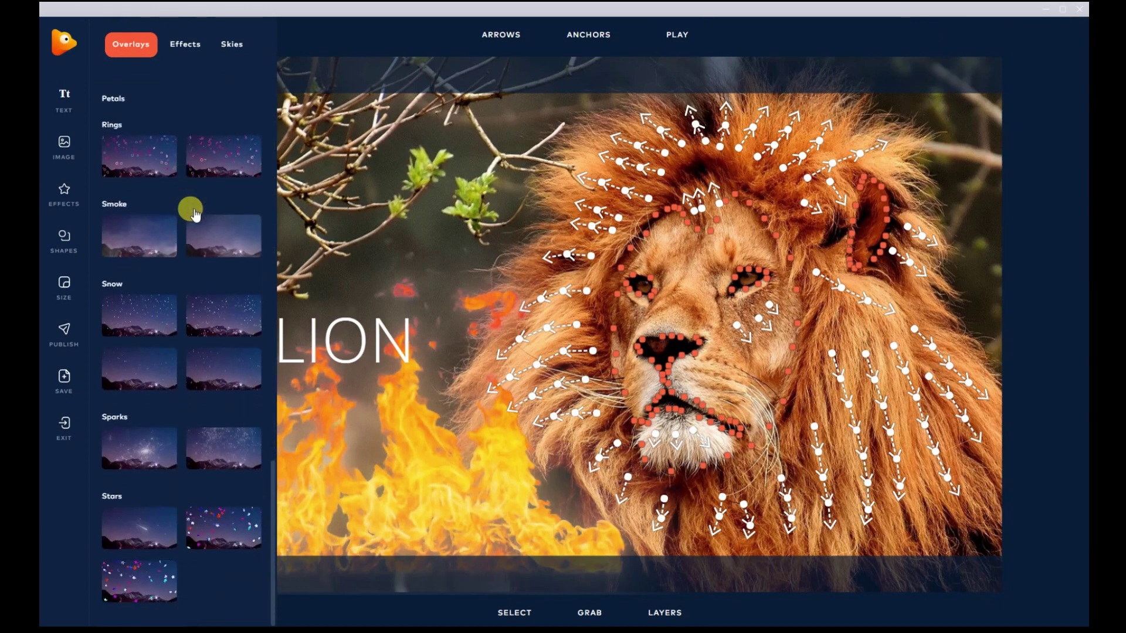
left_click(195, 58)
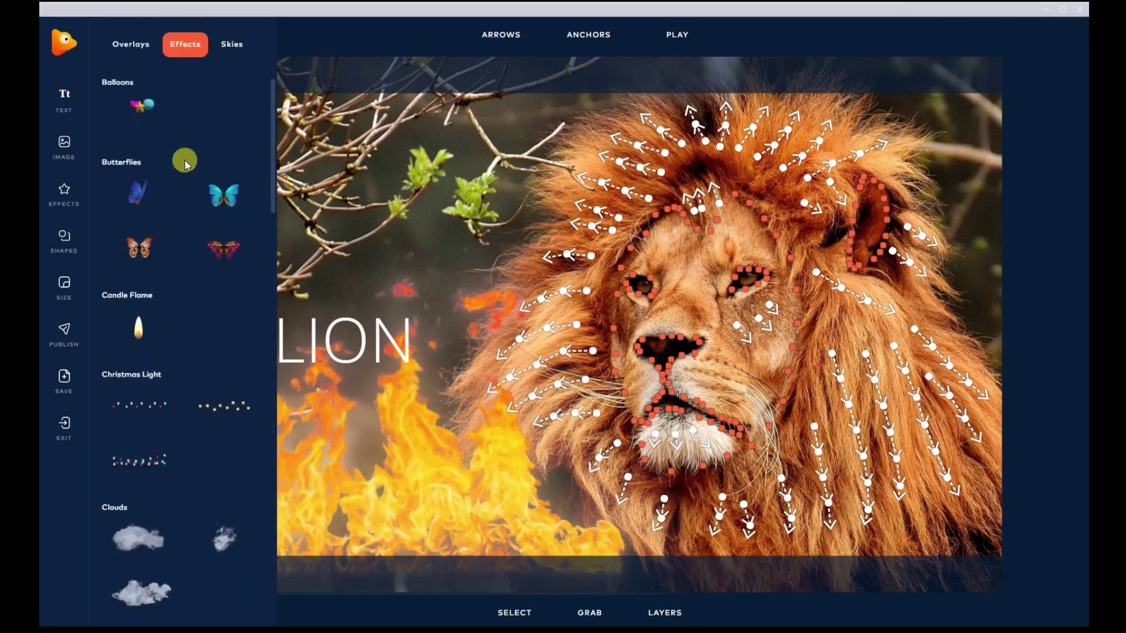
scroll(183, 176, "down", 5)
scroll(192, 234, "down", 10)
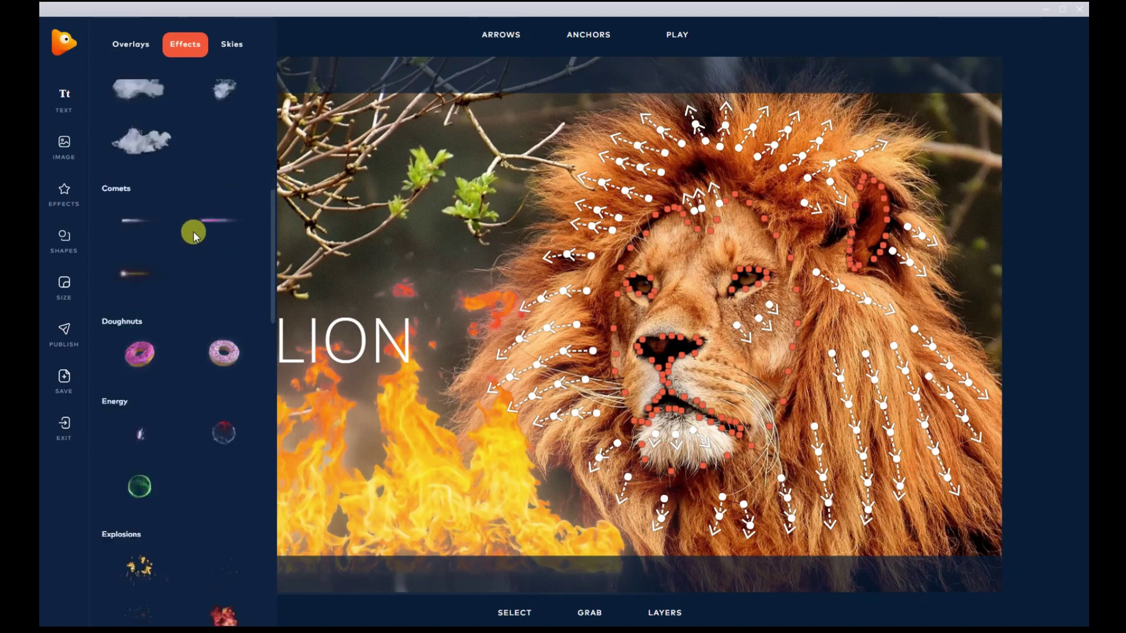
scroll(194, 241, "down", 10)
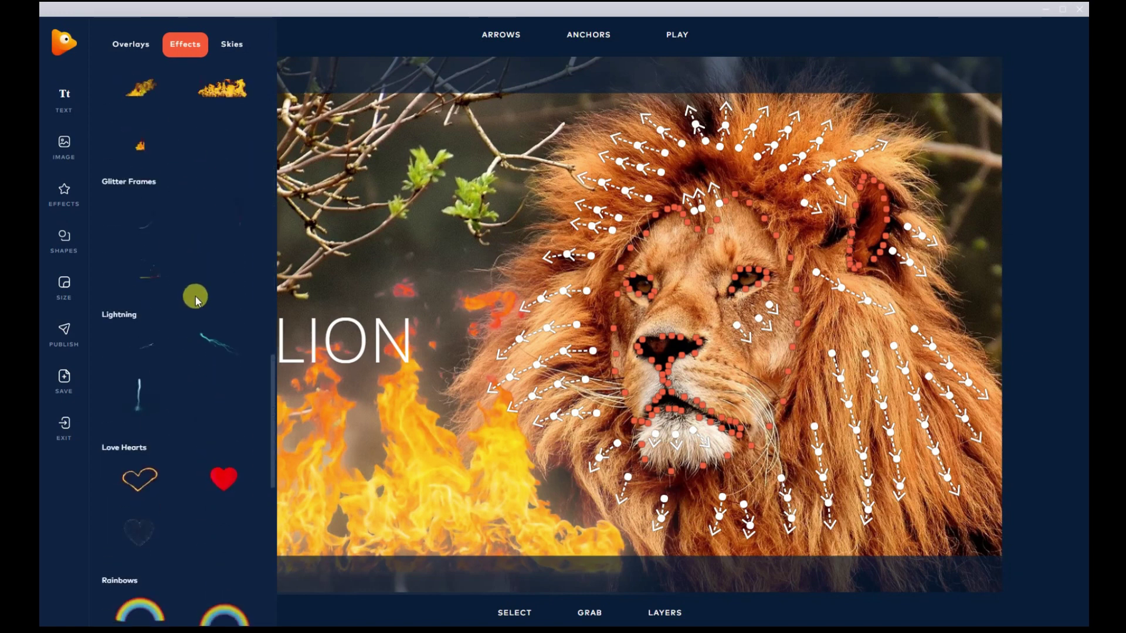
scroll(191, 299, "down", 5)
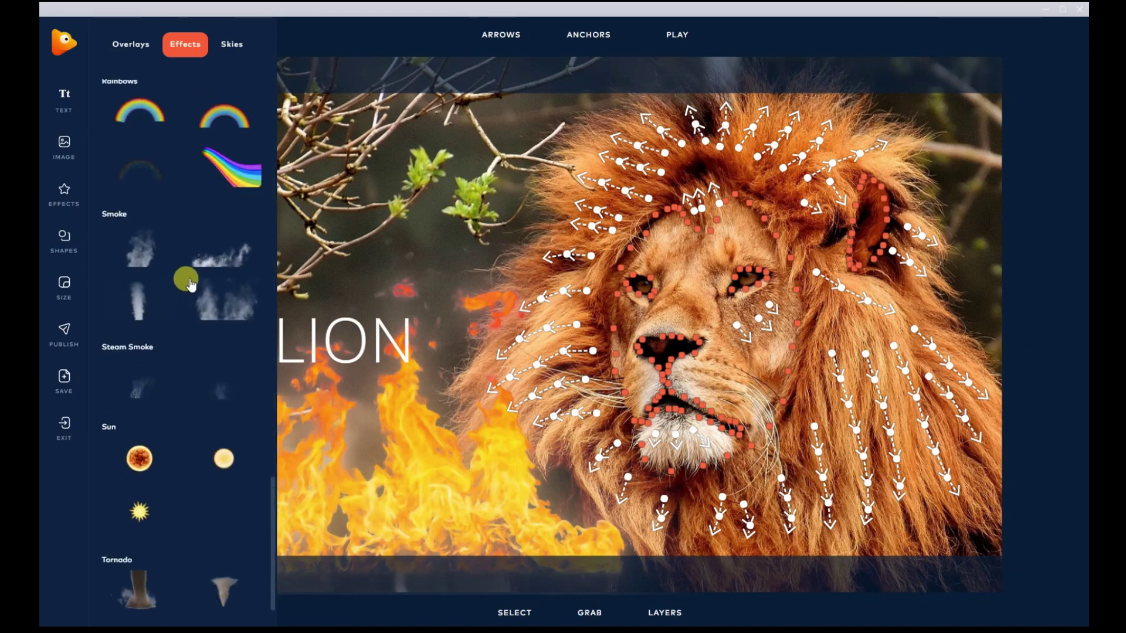
scroll(188, 276, "down", 3)
scroll(223, 220, "up", 5)
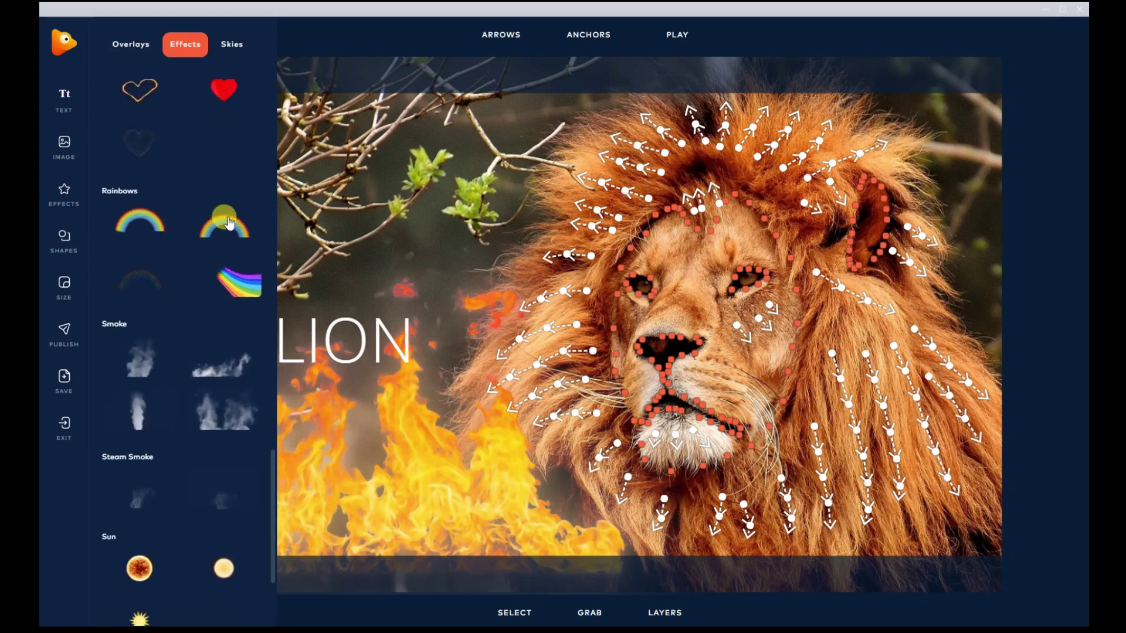
scroll(229, 223, "up", 10)
left_click(238, 47)
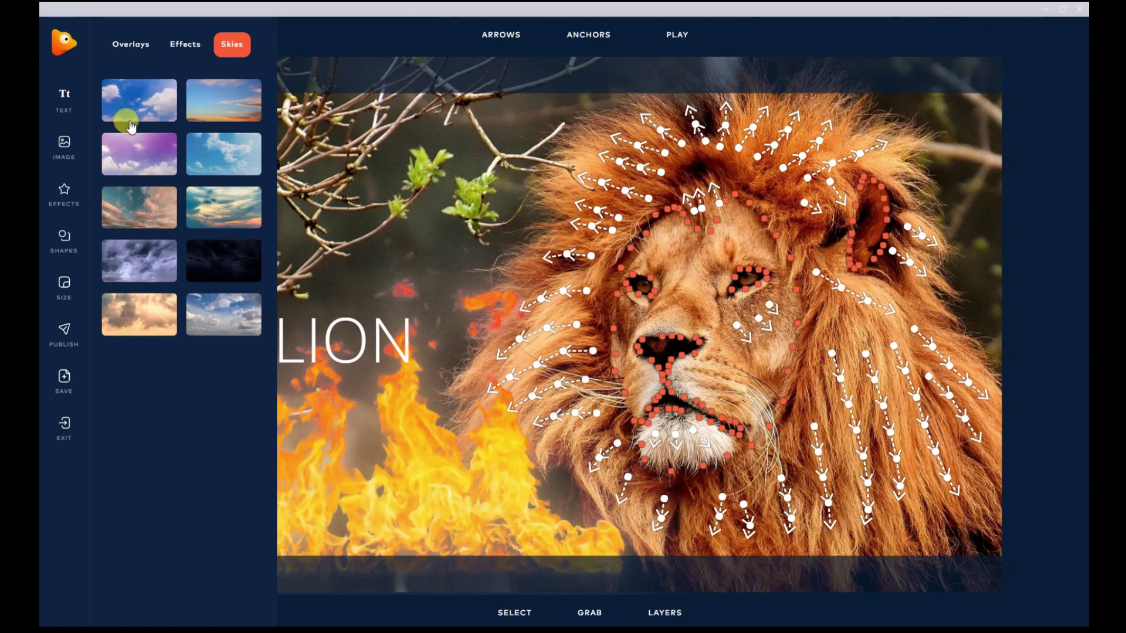
Add a rectangle shape, place it over the LION text and shrink it to frame the word
left_click(65, 237)
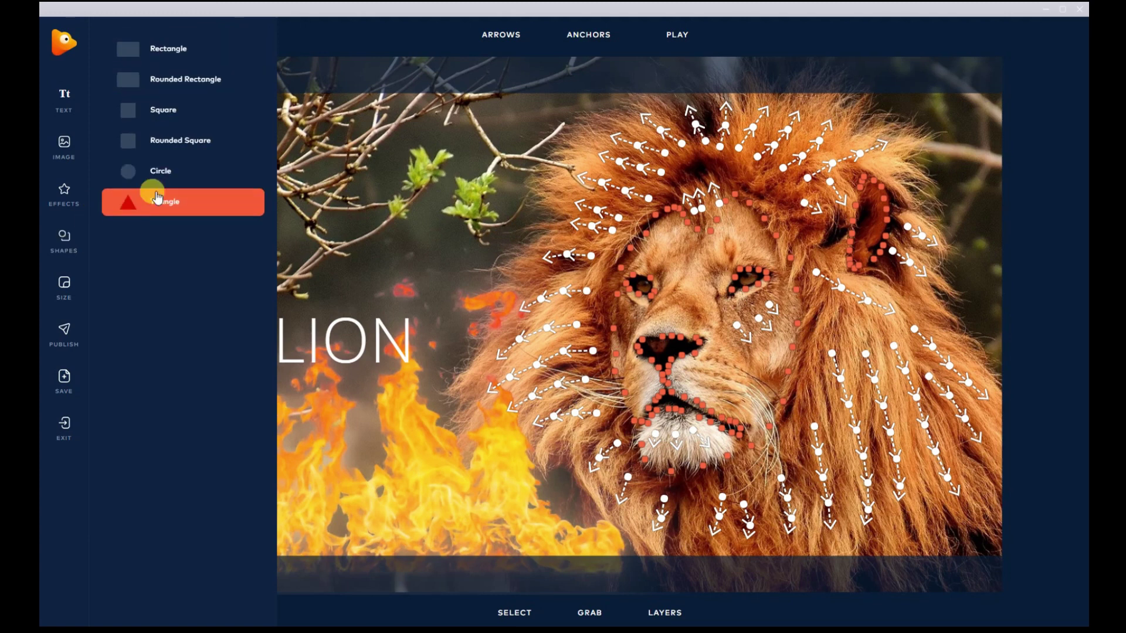
left_click(152, 49)
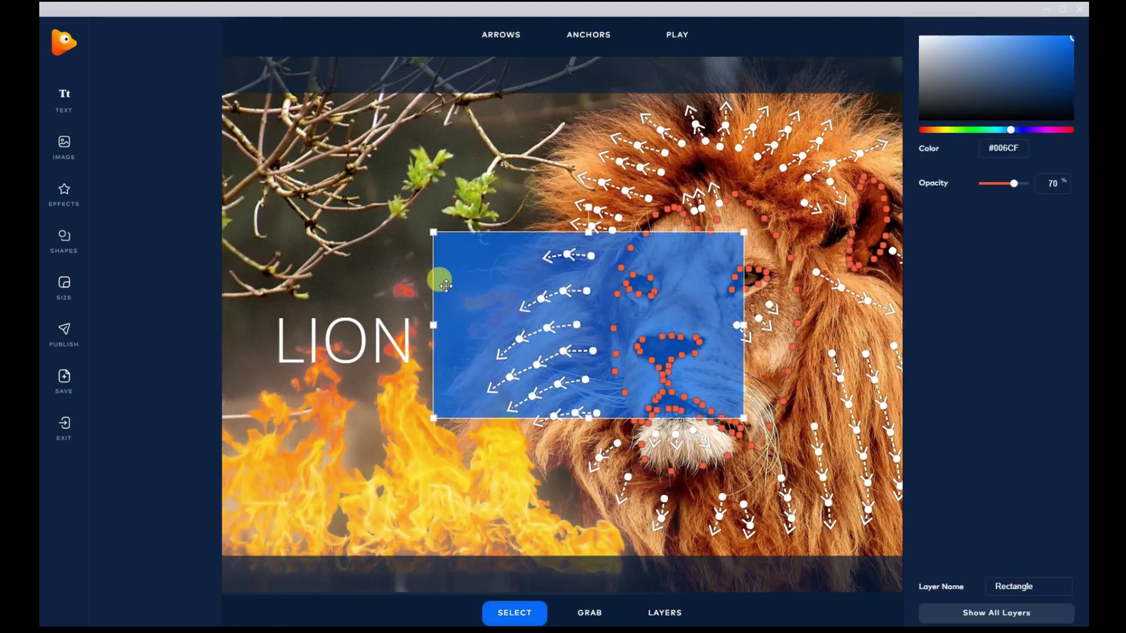
left_click_drag(495, 265, 271, 292)
left_click(512, 415)
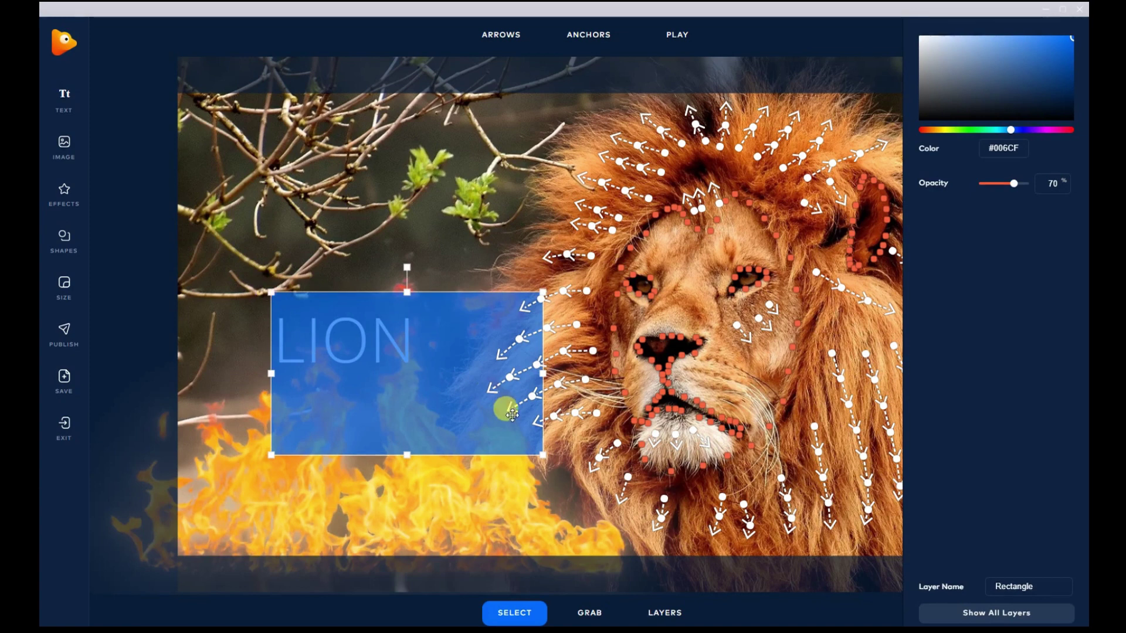
left_click_drag(543, 453, 421, 387)
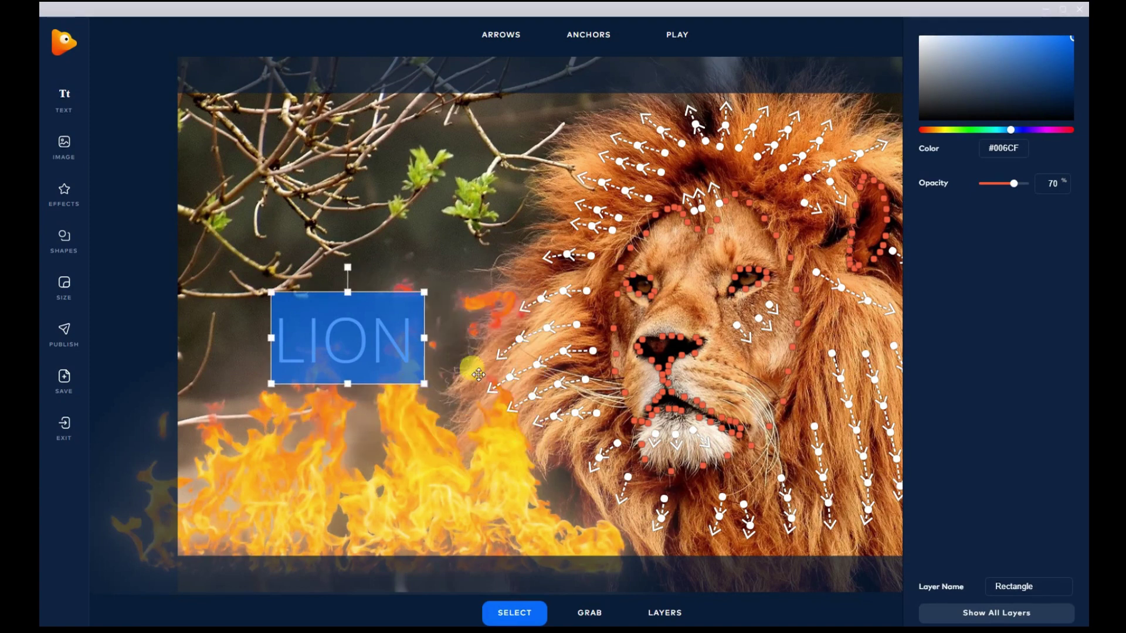
Move the Text layer above the Rectangle layer and clear the selection
left_click(949, 607)
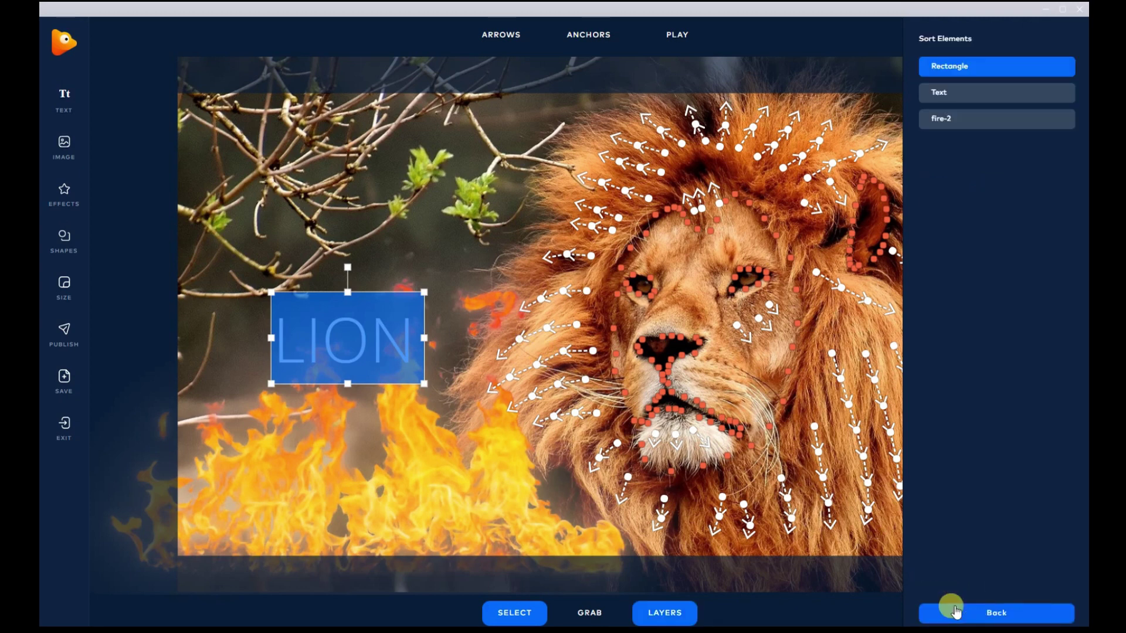
left_click_drag(963, 96, 957, 60)
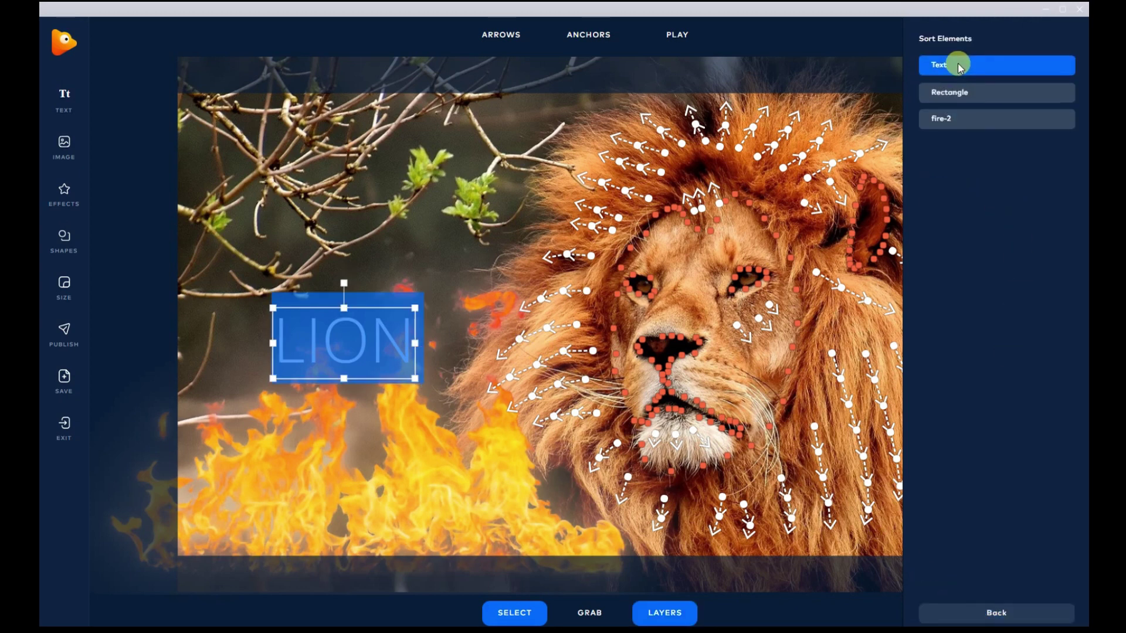
left_click(355, 487)
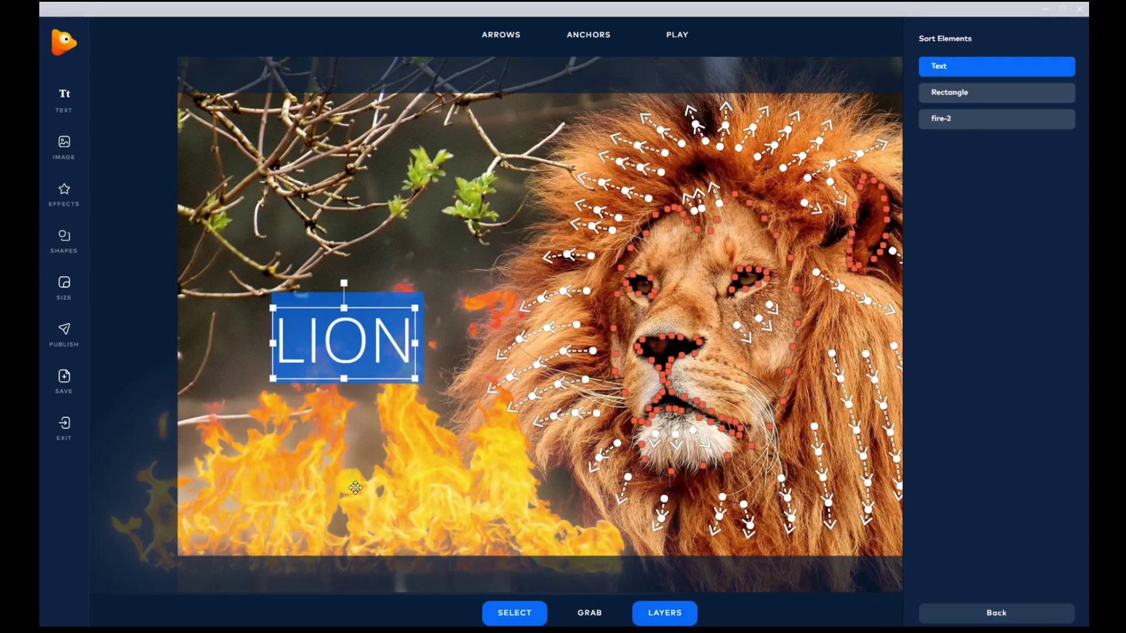
left_click(118, 238)
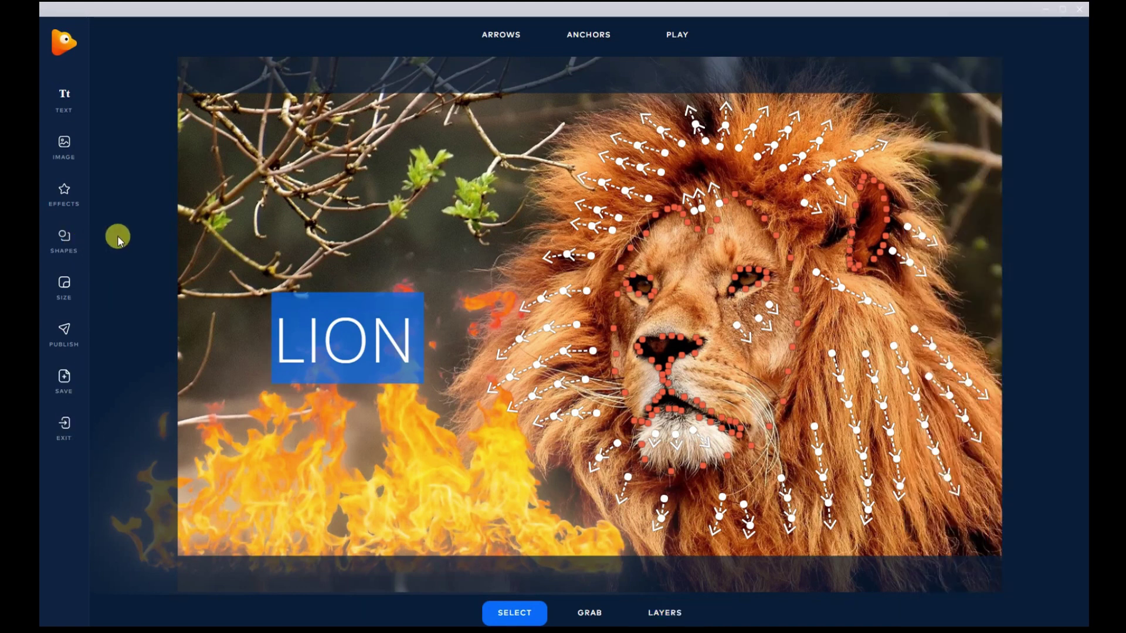
Examine the landscape output sizes and the MP4 and GIF publishing options
left_click(65, 282)
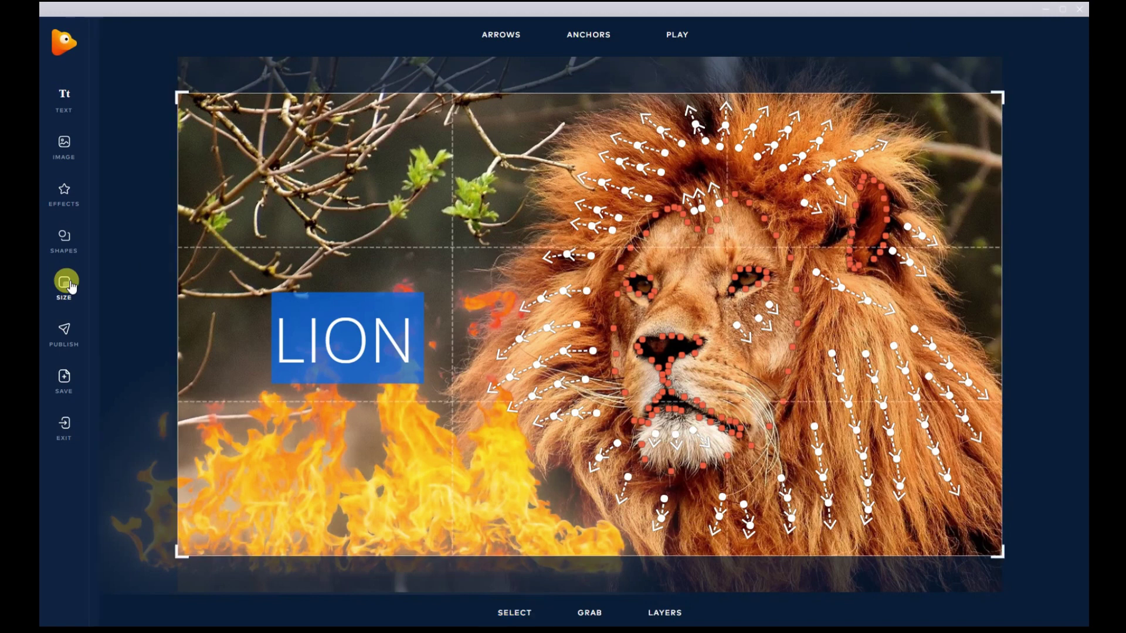
left_click(192, 166)
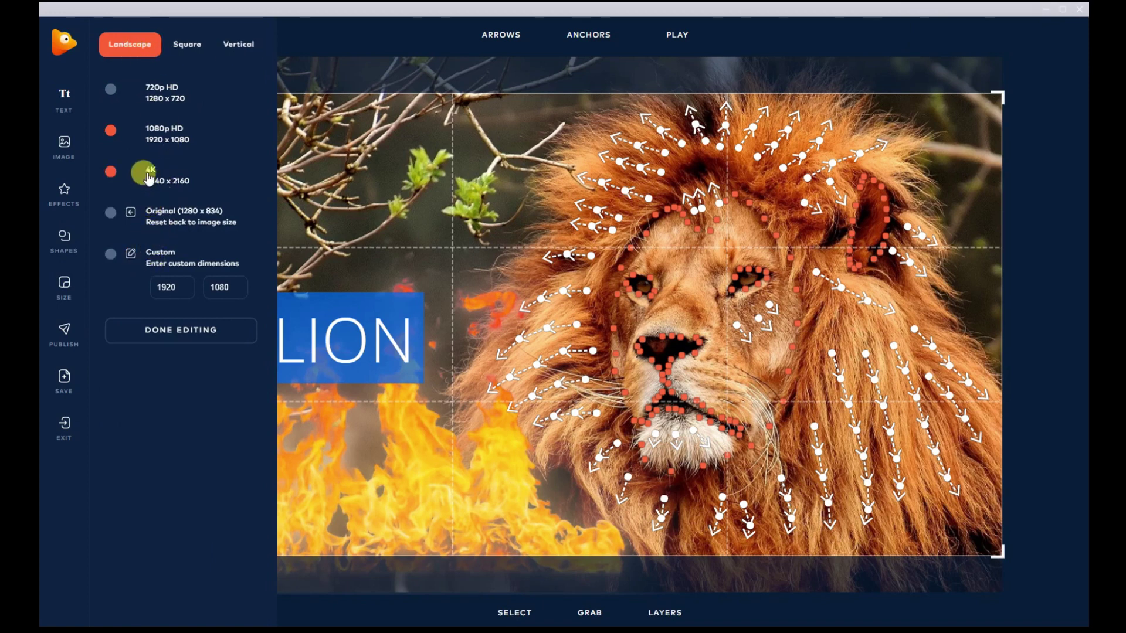
left_click(69, 332)
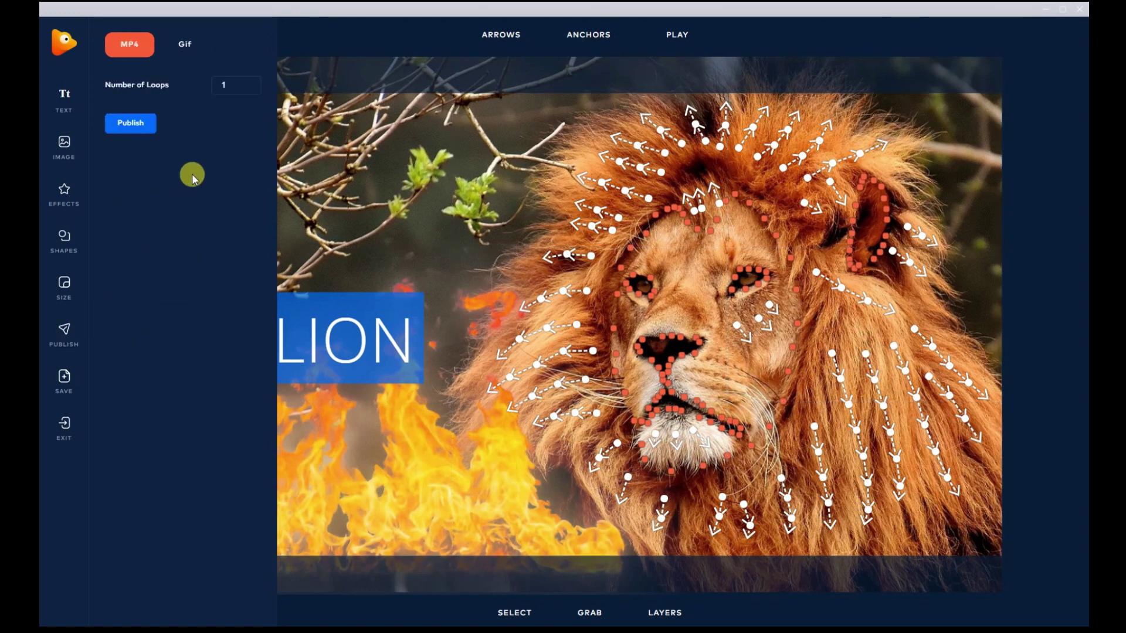
left_click(194, 44)
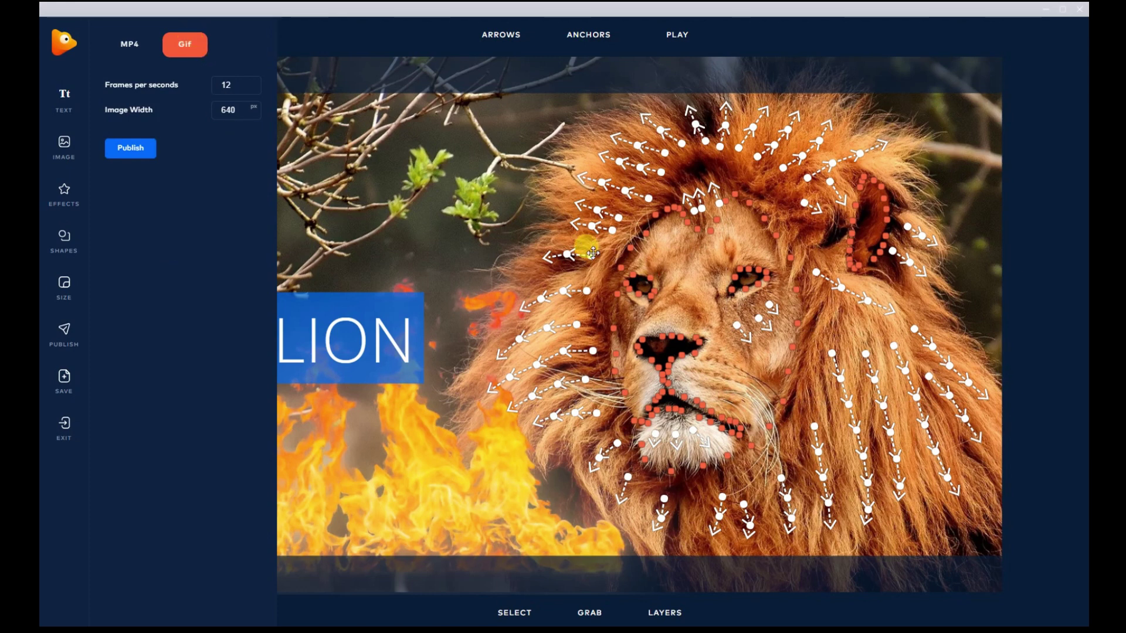
left_click(134, 46)
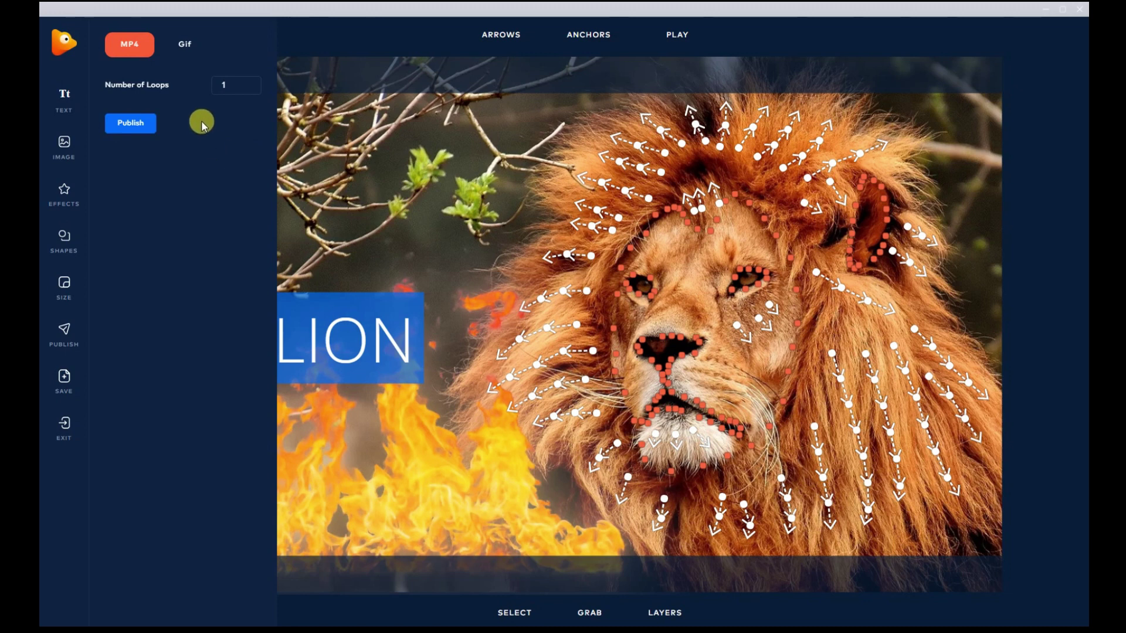
left_click(187, 47)
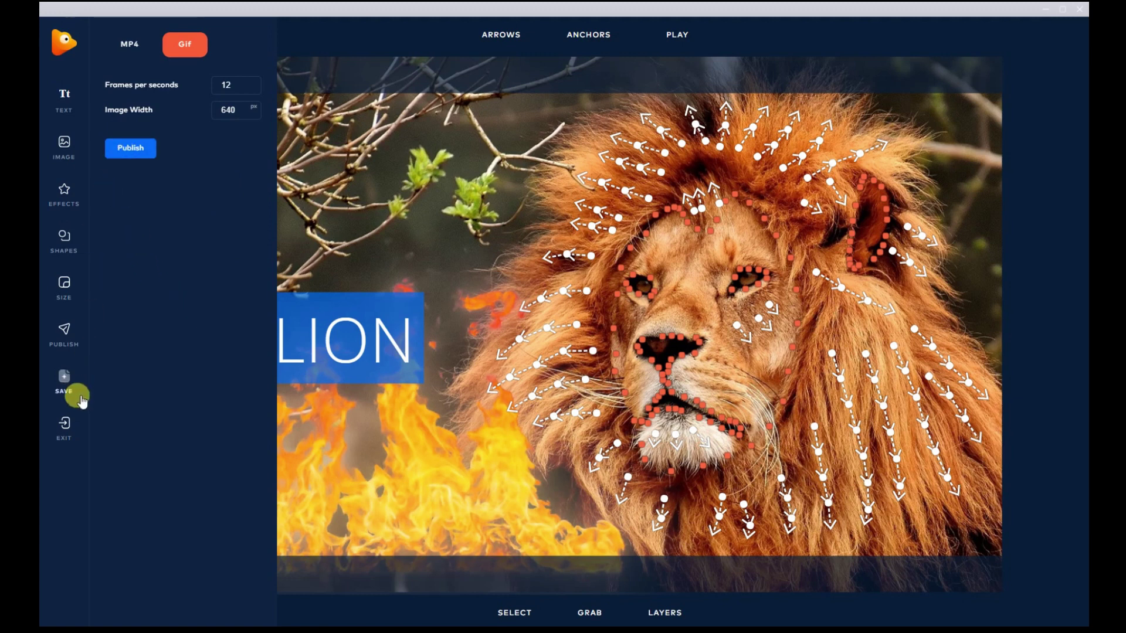
Leave the lion project and pick the breaking ocean wave photo from the Pixabay stock images
left_click(65, 422)
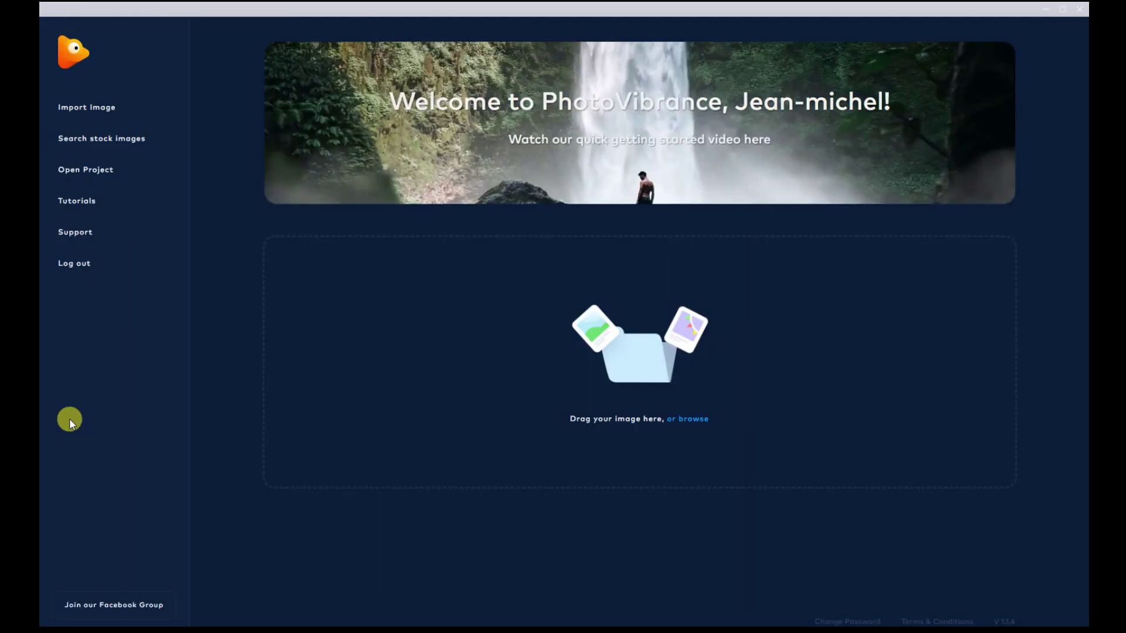
left_click(121, 140)
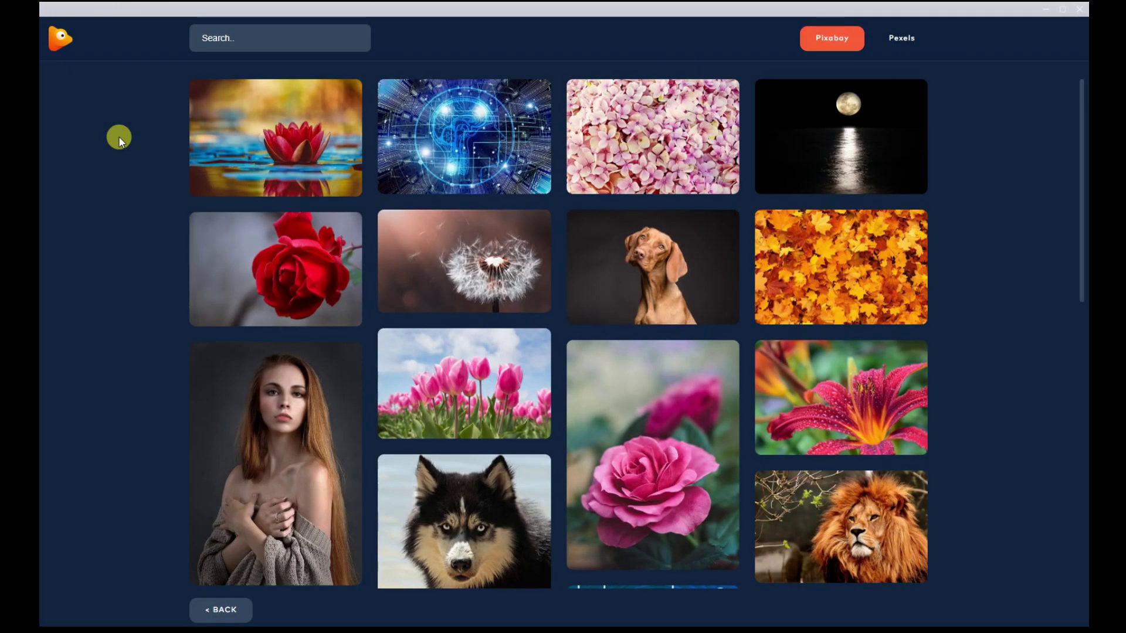
scroll(423, 314, "down", 9)
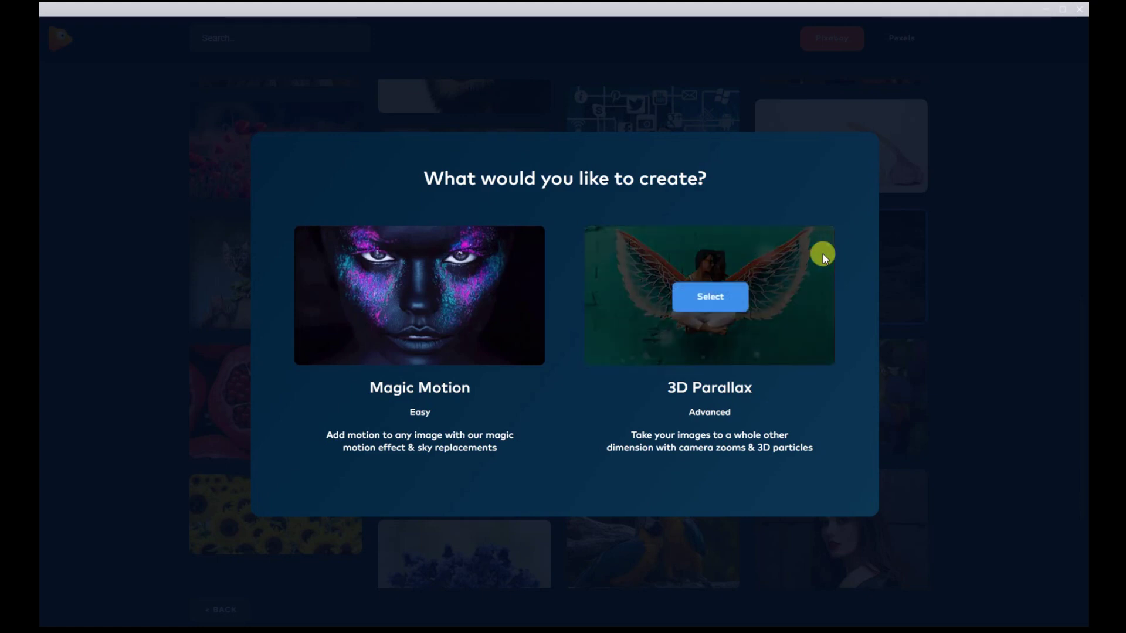
Create a Magic Motion project with the landscape crop moved down to the wave photo's lower edge
left_click(415, 289)
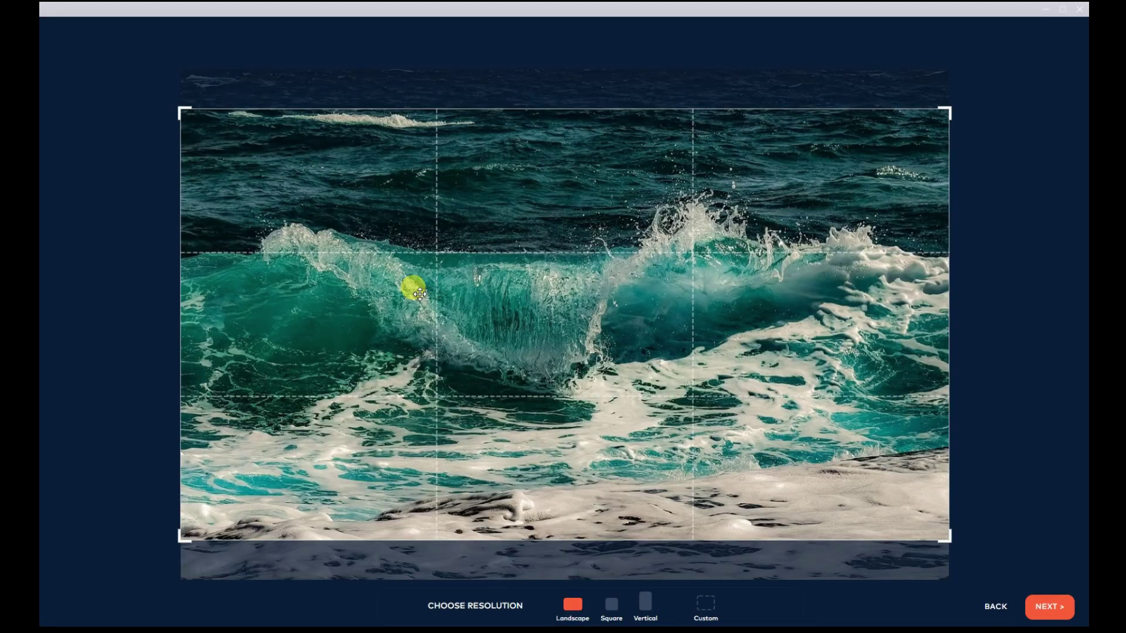
left_click_drag(539, 343, 526, 395)
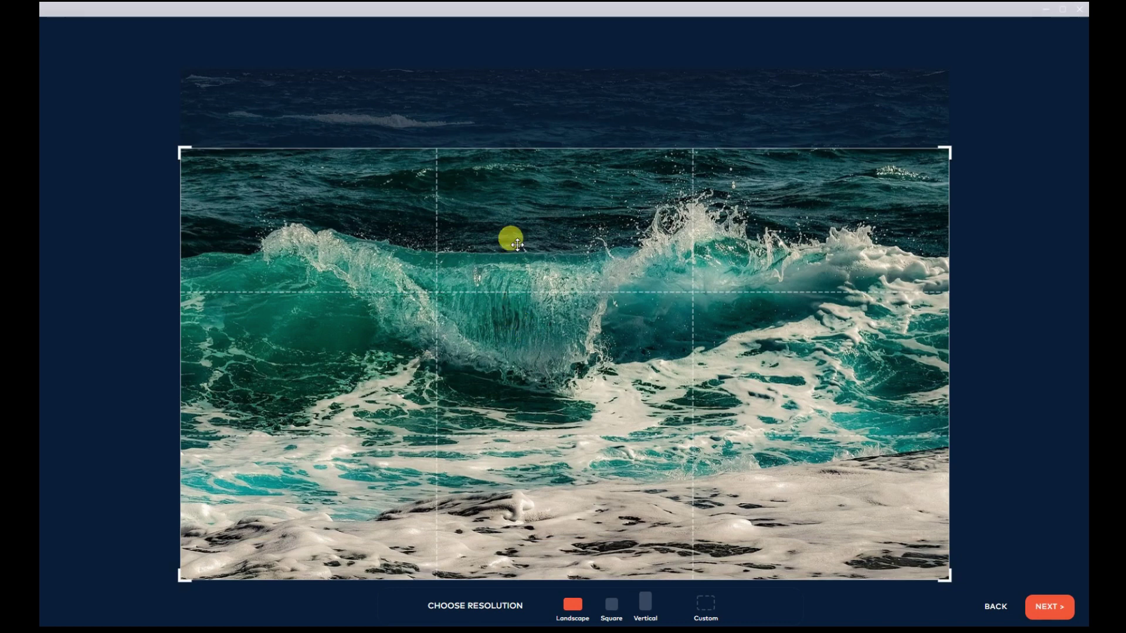
left_click(1061, 612)
Draw short downward path arrows along the curling crest and falling water in the middle of the wave
left_click(502, 34)
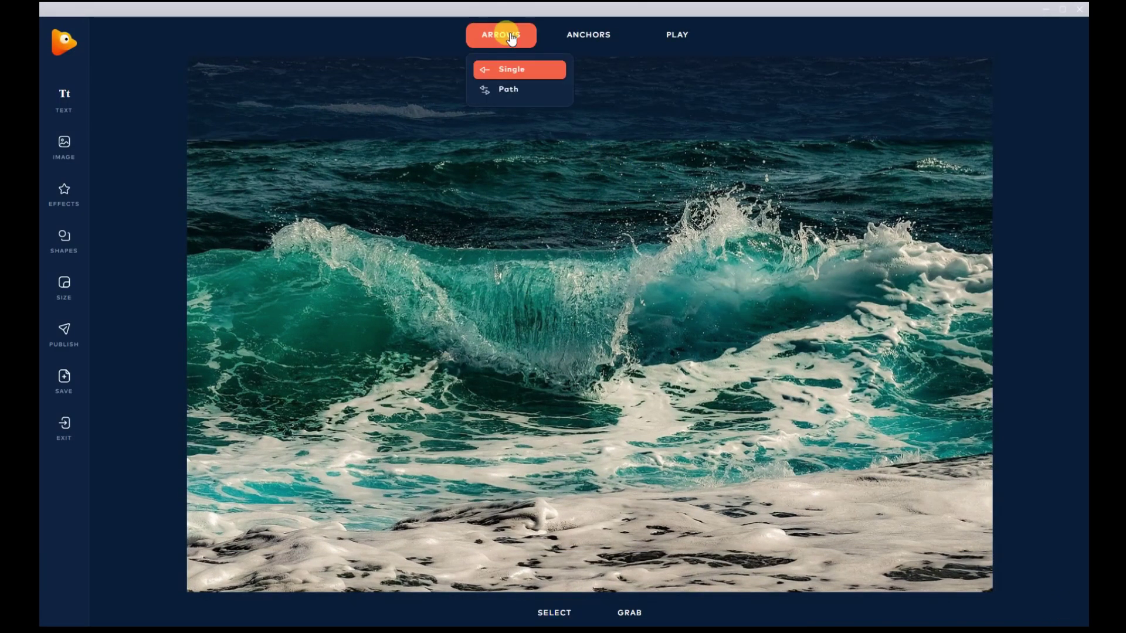
left_click(501, 93)
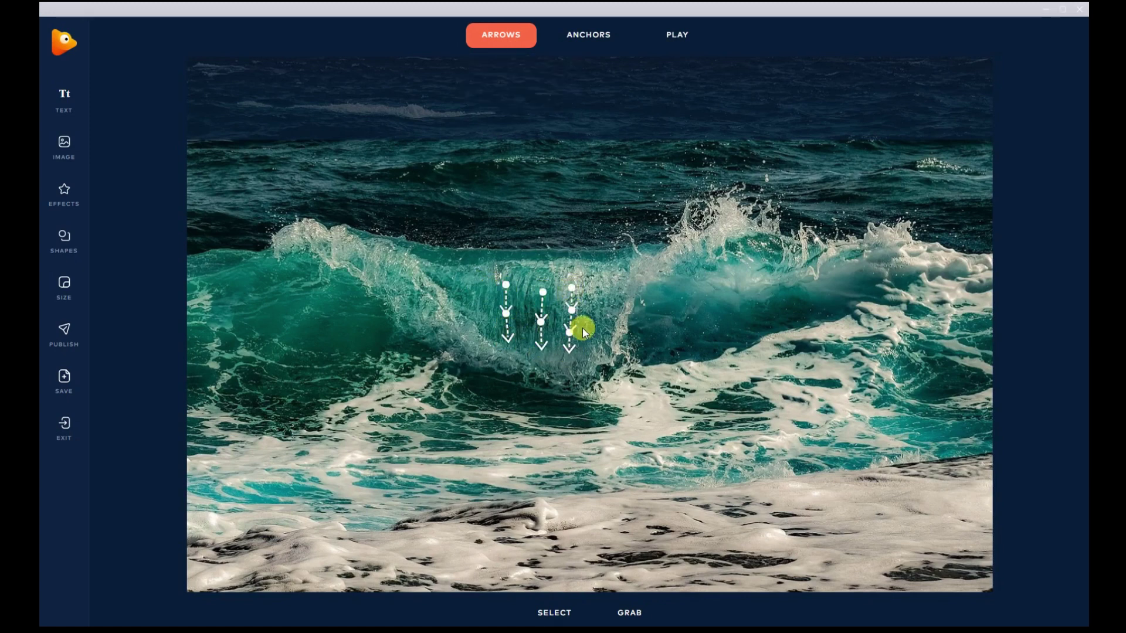
left_click_drag(595, 347, 595, 346)
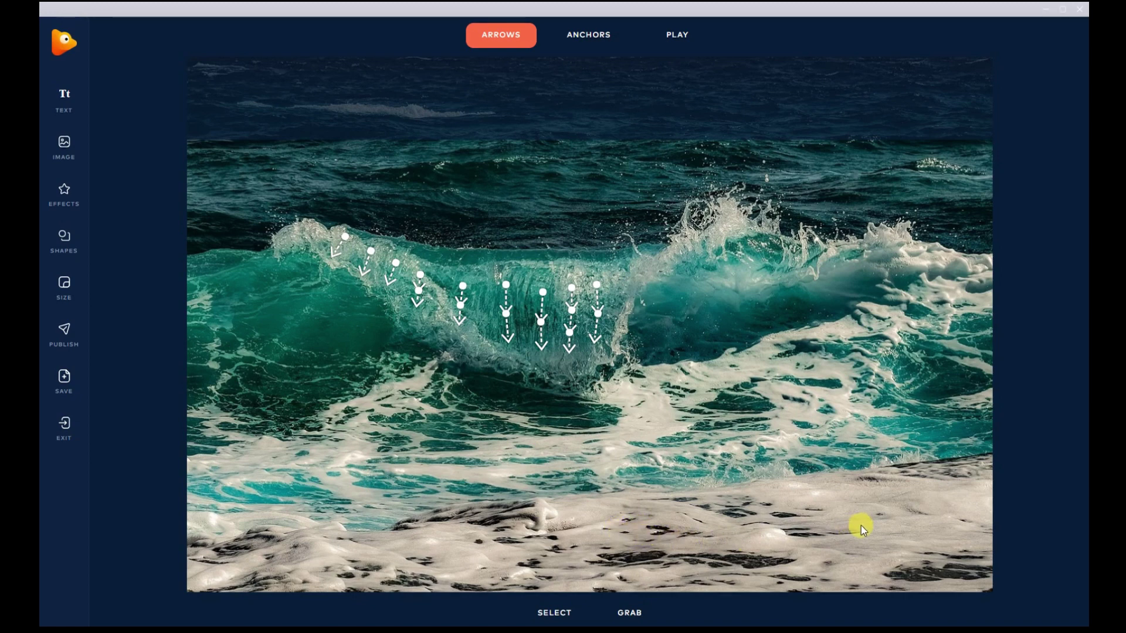
Draw long and short leftward path arrows across the white foam in the foreground
left_click_drag(945, 478, 432, 536)
left_click_drag(287, 556, 289, 554)
left_click_drag(961, 524, 463, 559)
mouse_move(930, 559)
left_mouse_down()
mouse_move(810, 565)
mouse_move(901, 577)
mouse_move(856, 577)
left_mouse_up()
left_click_drag(742, 569, 600, 564)
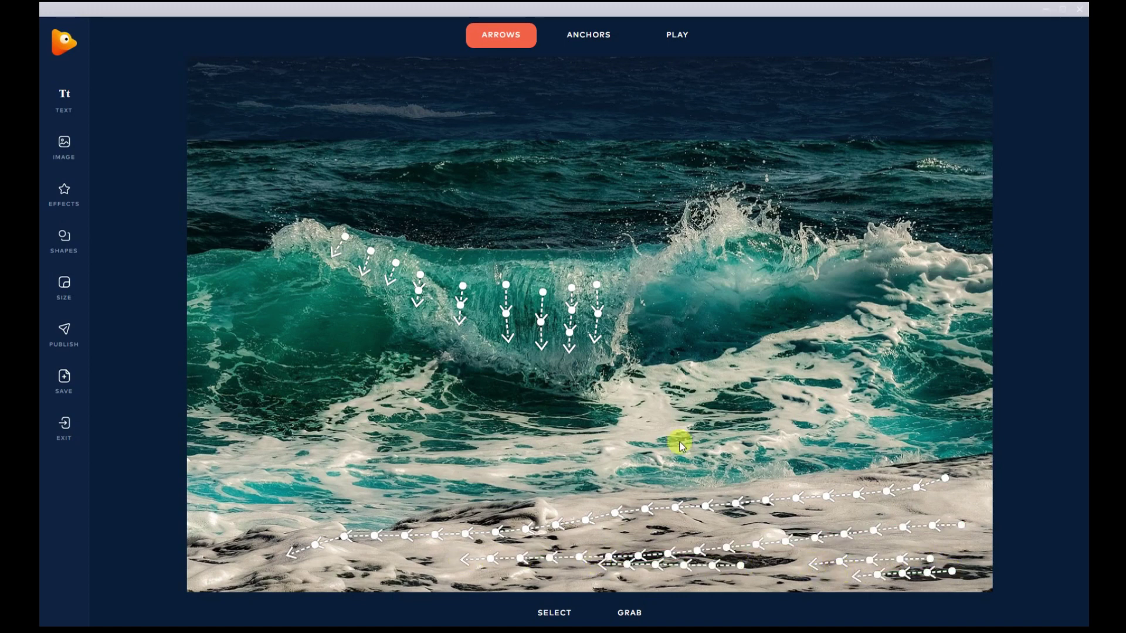
Preview the wave animation at a reduced speed, and stop the playback
left_click(670, 35)
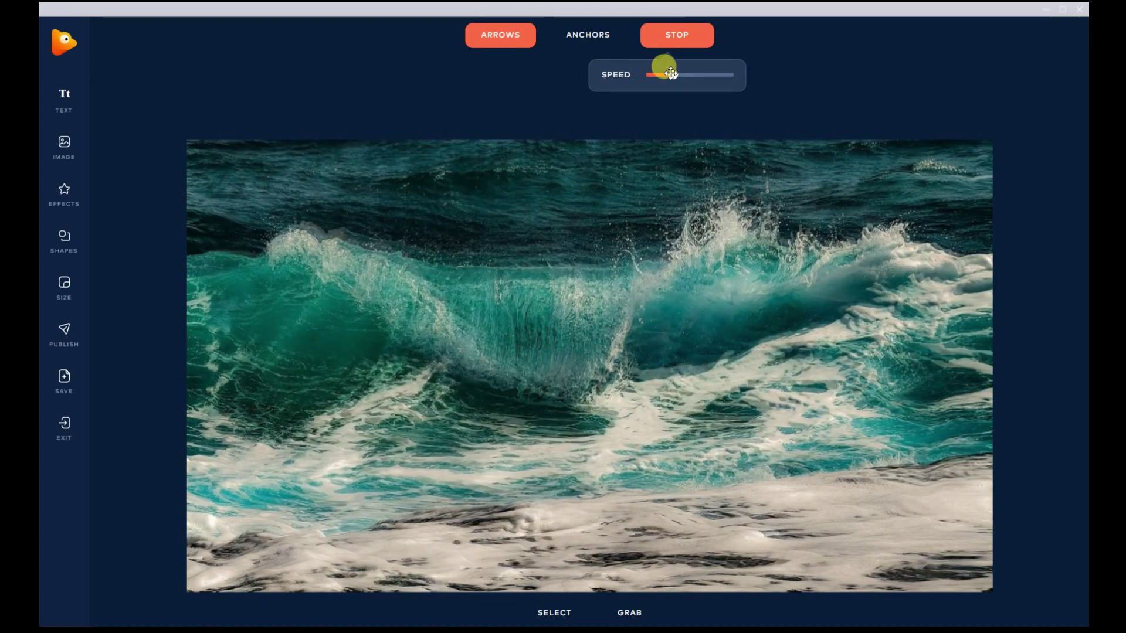
left_click_drag(670, 75, 653, 72)
left_click(604, 40)
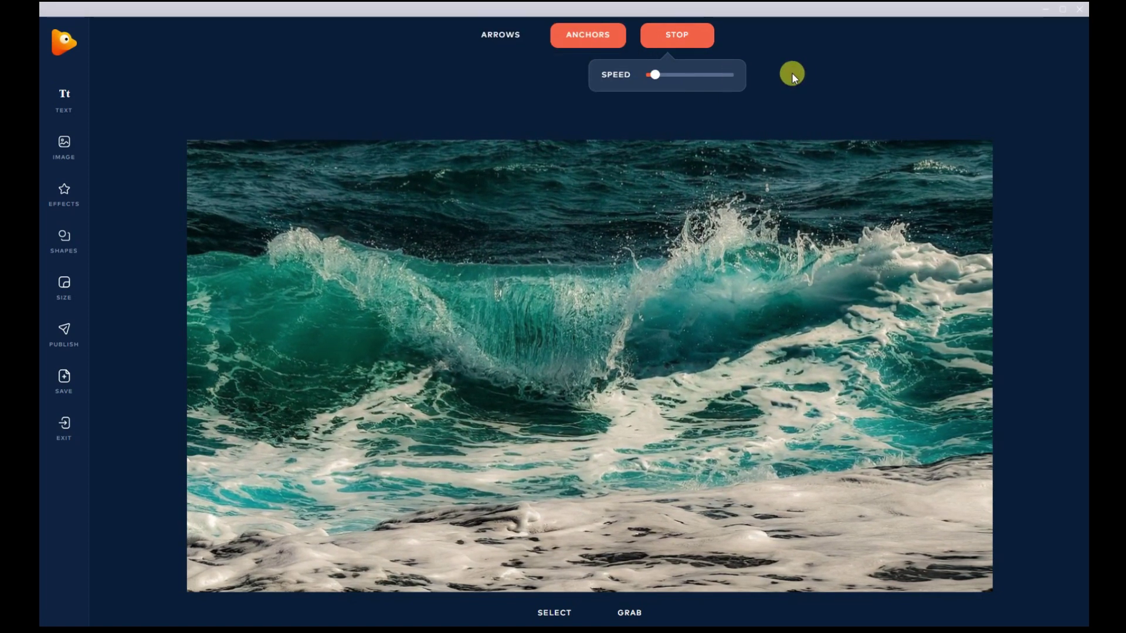
left_click(800, 71)
Place single anchors along the lower and right edges of the wave's curl, and preview the motion
left_click(603, 39)
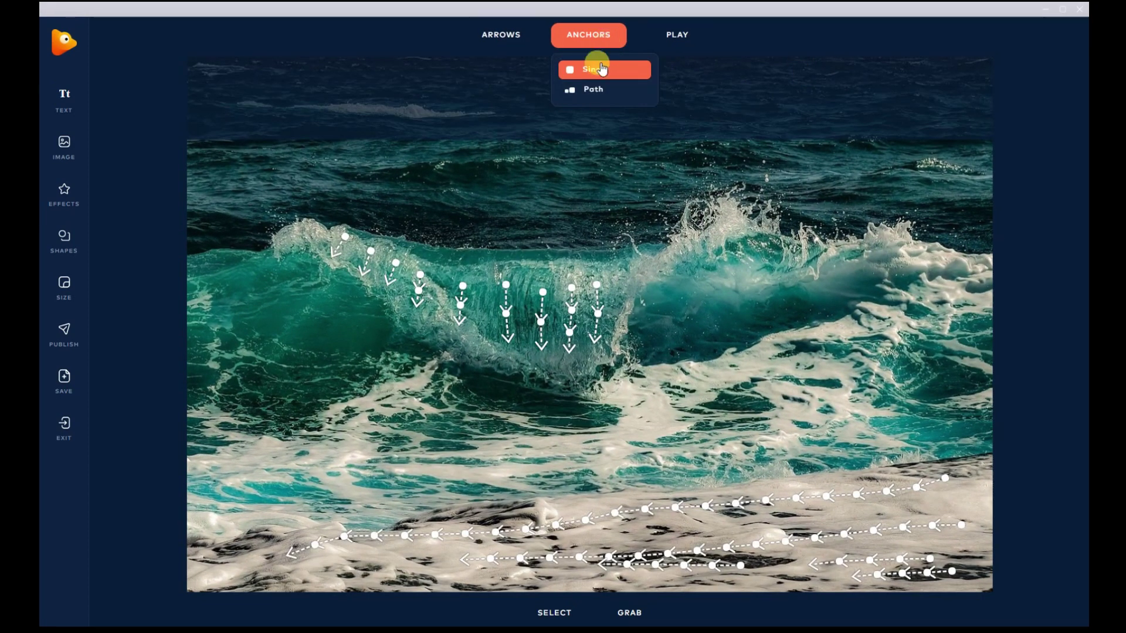
left_click(600, 71)
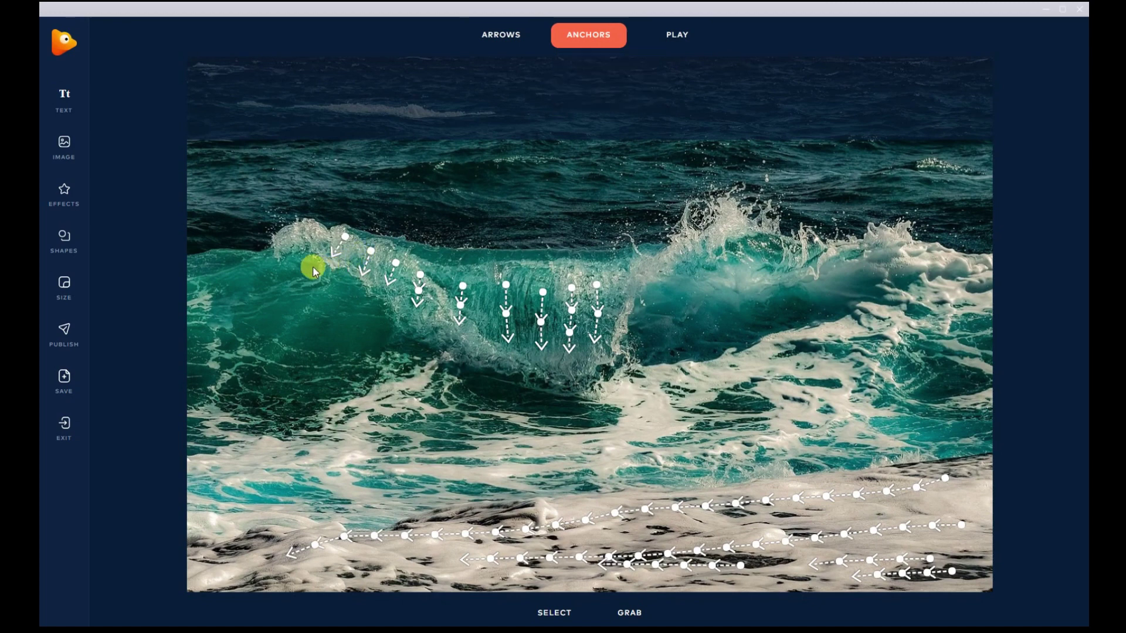
mouse_move(297, 258)
left_mouse_down()
mouse_move(359, 285)
mouse_move(410, 330)
mouse_move(437, 338)
left_mouse_up()
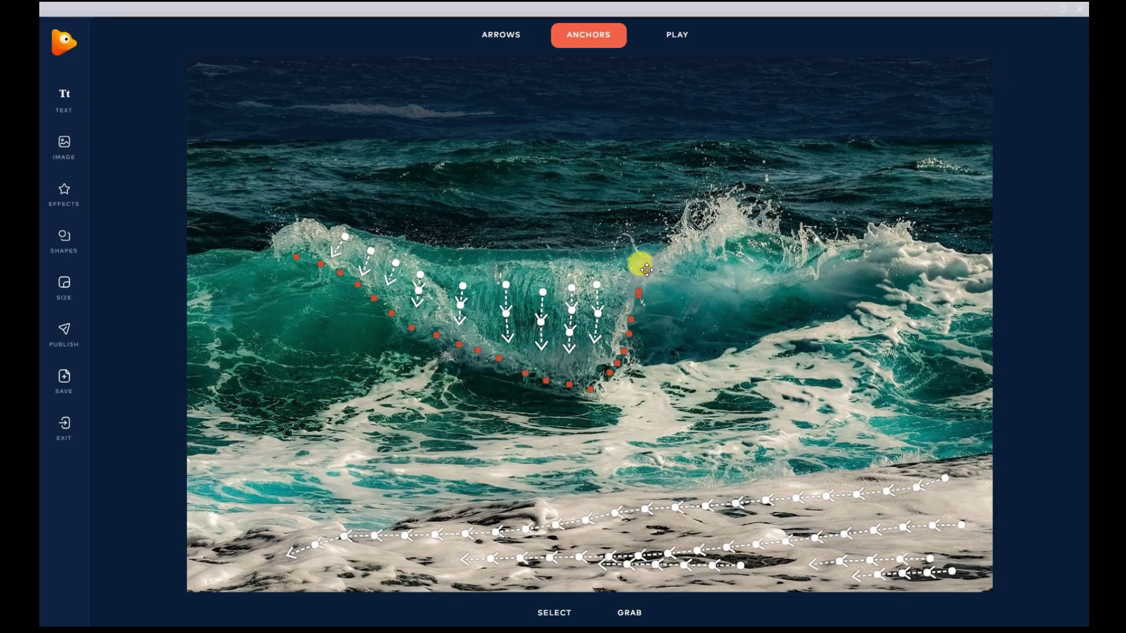
left_click_drag(646, 269, 673, 195)
left_click(680, 36)
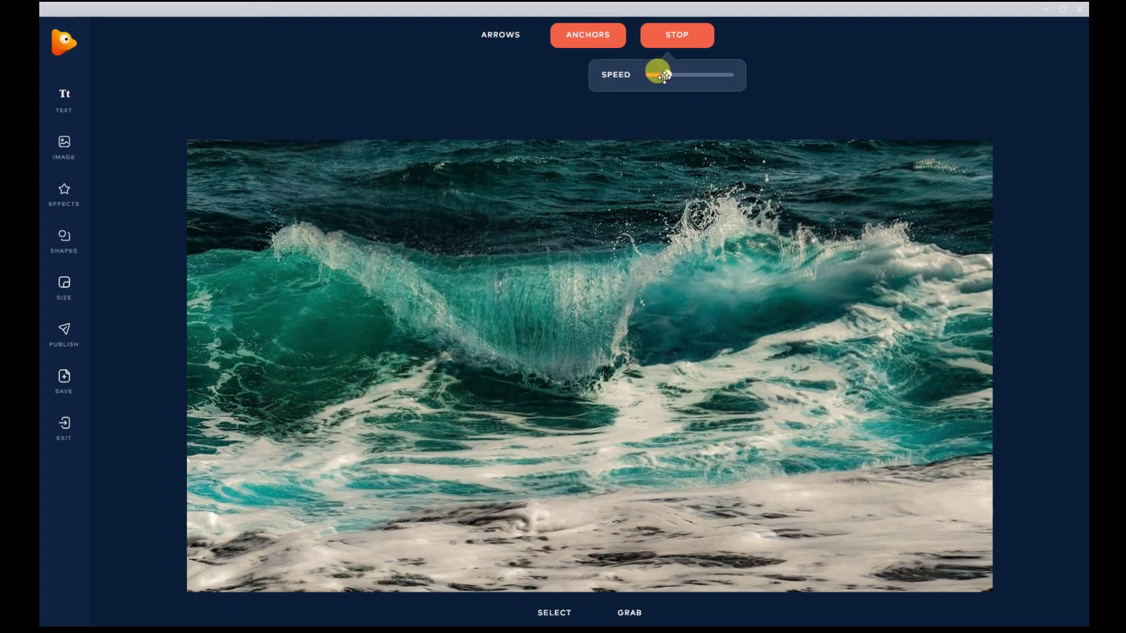
left_click(676, 40)
Draw two leftward path arrows across the foamy water between the wave and the foreground foam
left_click(496, 36)
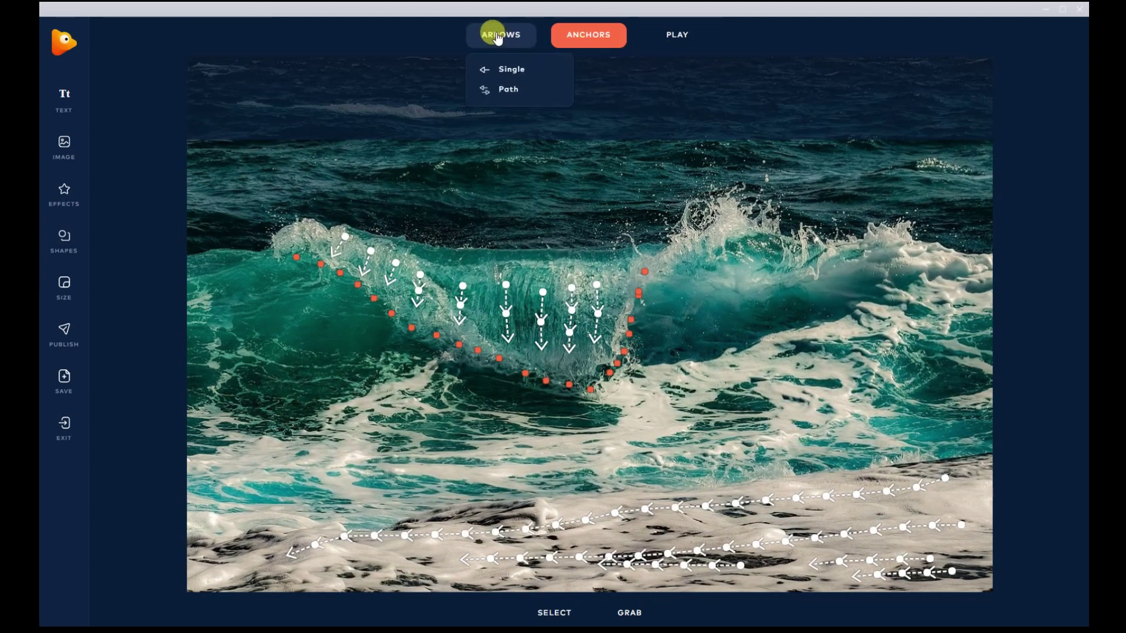
left_click(486, 89)
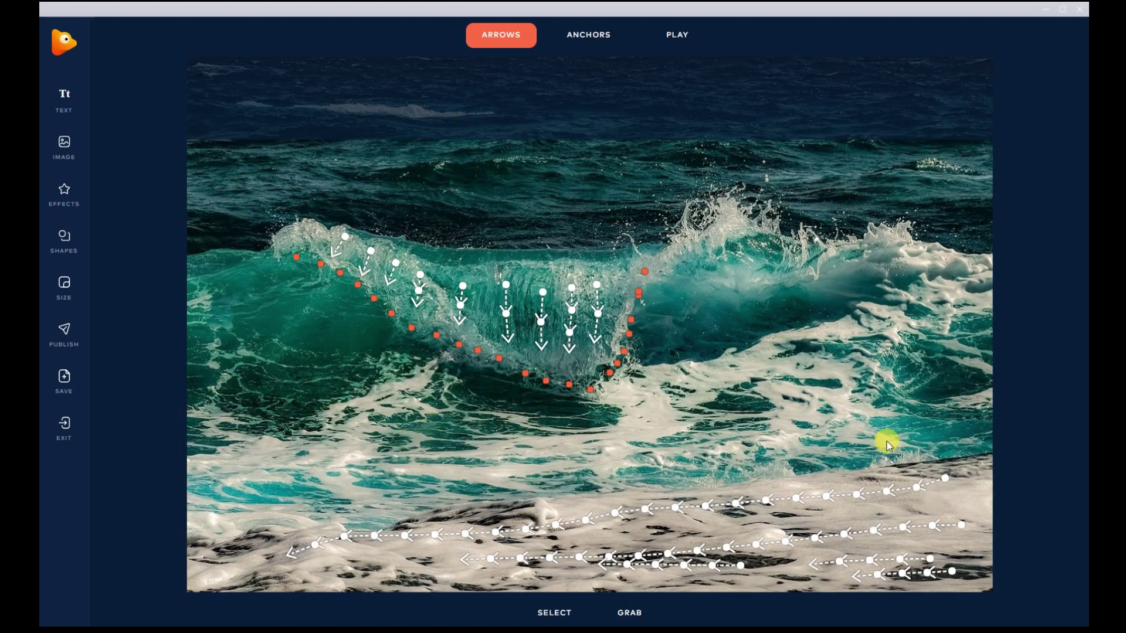
left_click_drag(886, 442, 375, 481)
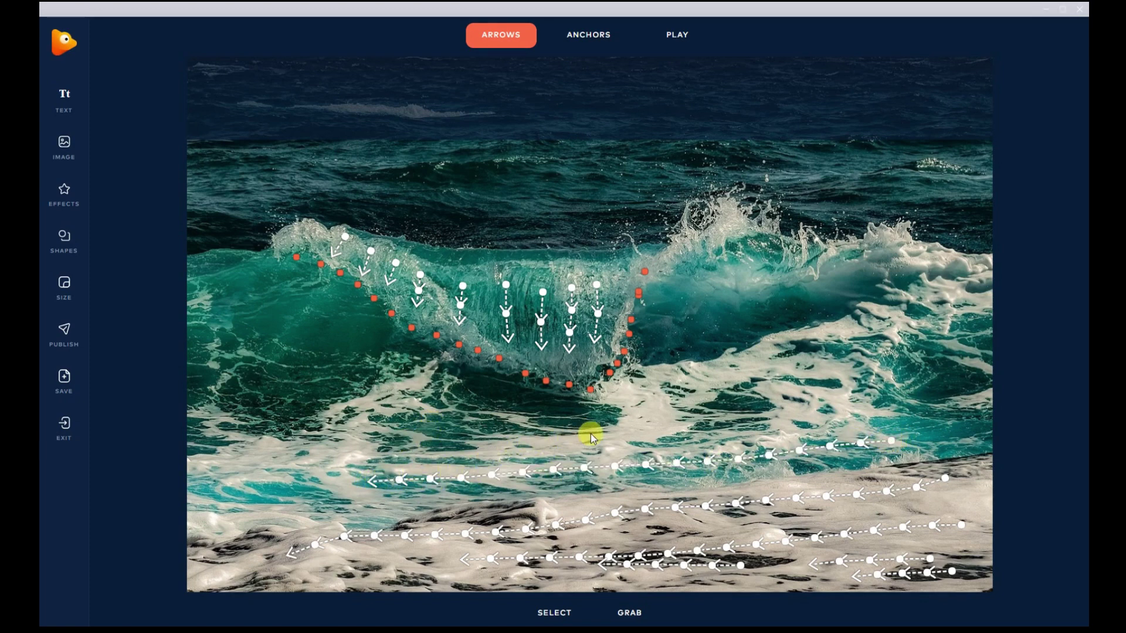
left_click_drag(590, 434, 389, 447)
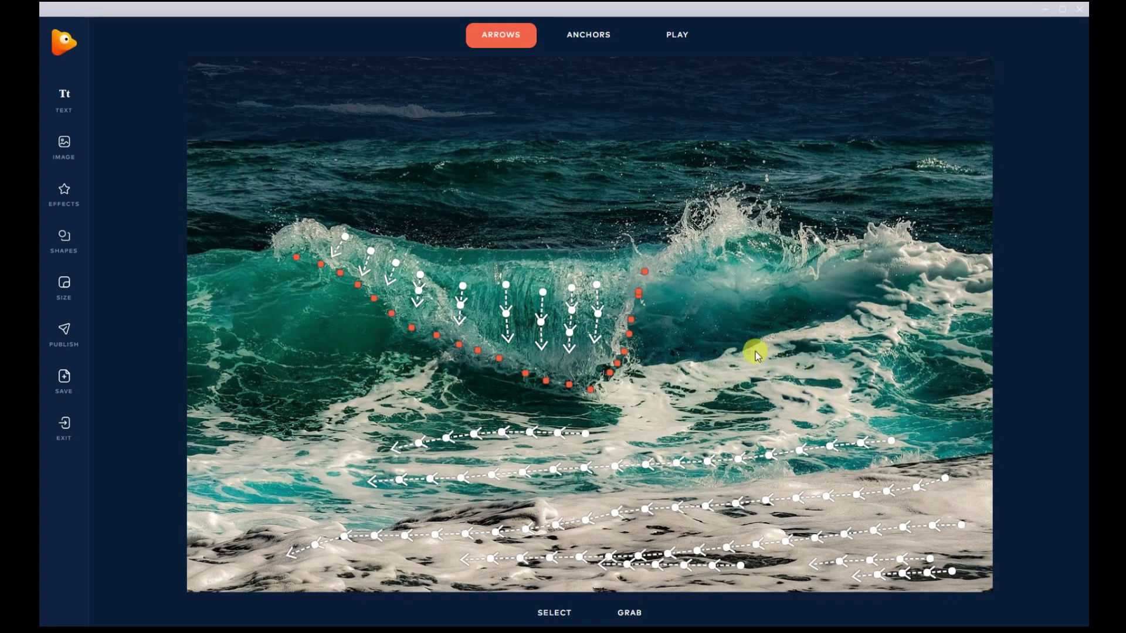
Draw four diagonal path arrows down the wave's right face and one down-left arrow on its left slope
left_click_drag(715, 326, 744, 349)
left_click_drag(746, 306, 793, 346)
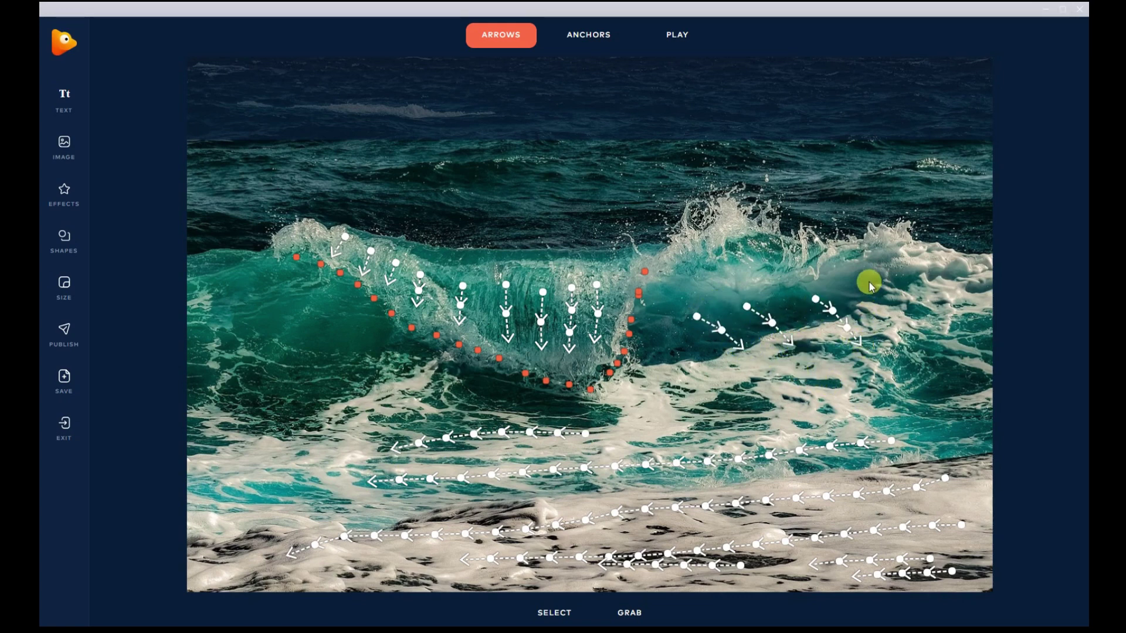
left_click_drag(870, 286, 916, 335)
left_click_drag(287, 386, 288, 386)
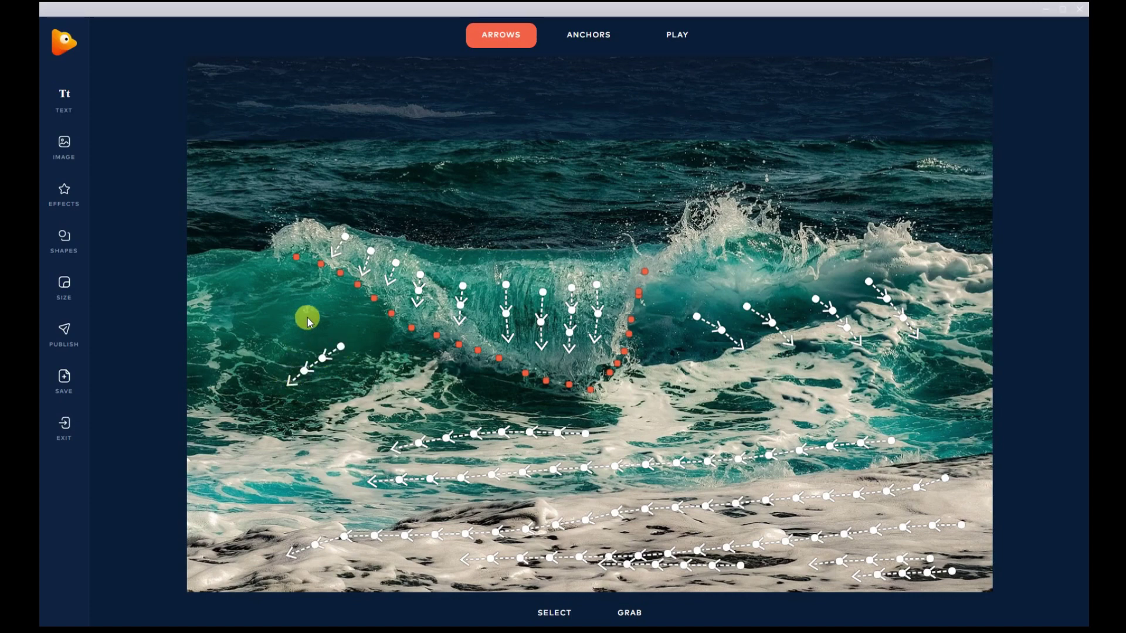
Draw two more down-left path arrows on the wave's left slope, and preview the animation
left_click_drag(307, 317, 255, 356)
left_click_drag(252, 306, 212, 343)
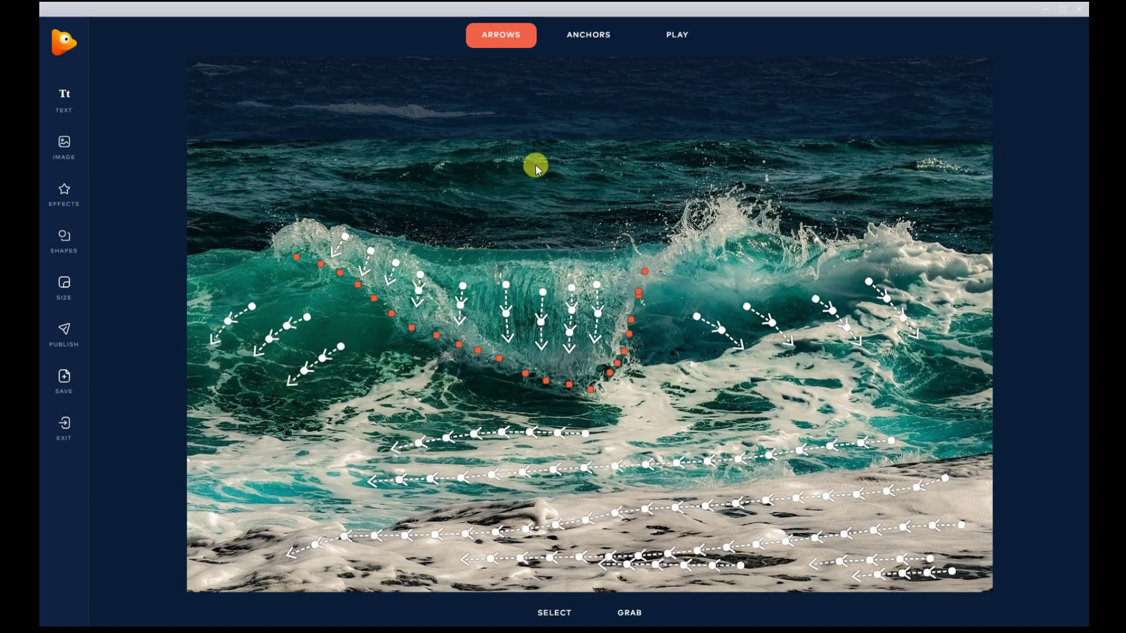
left_click(673, 46)
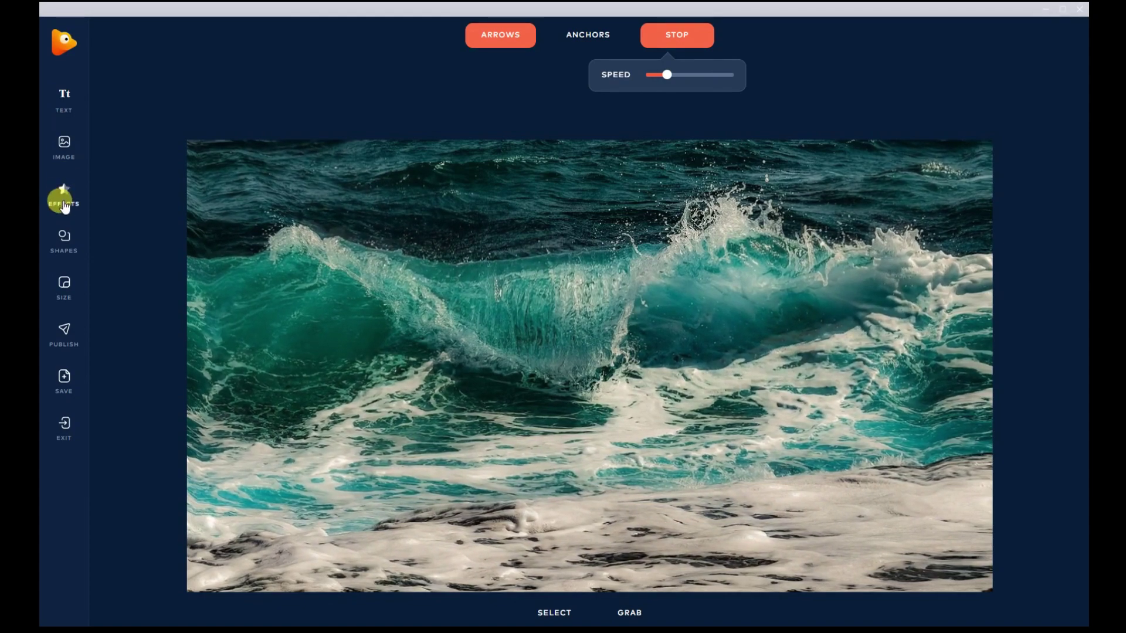
Exit the wave project without saving and browse the stock images
left_click(65, 421)
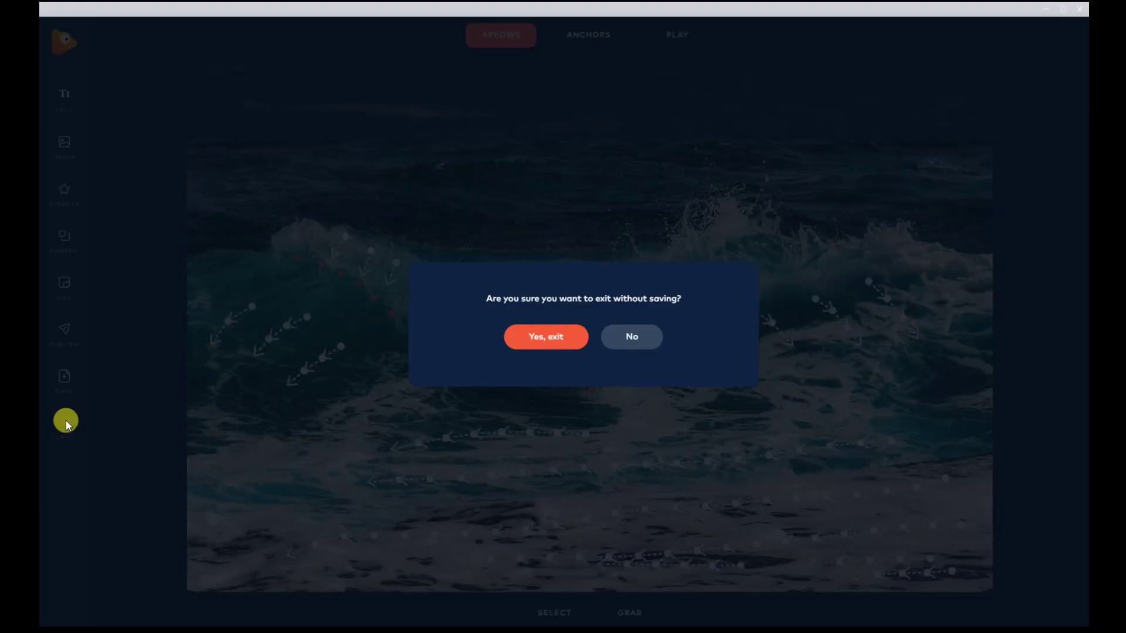
left_click(554, 346)
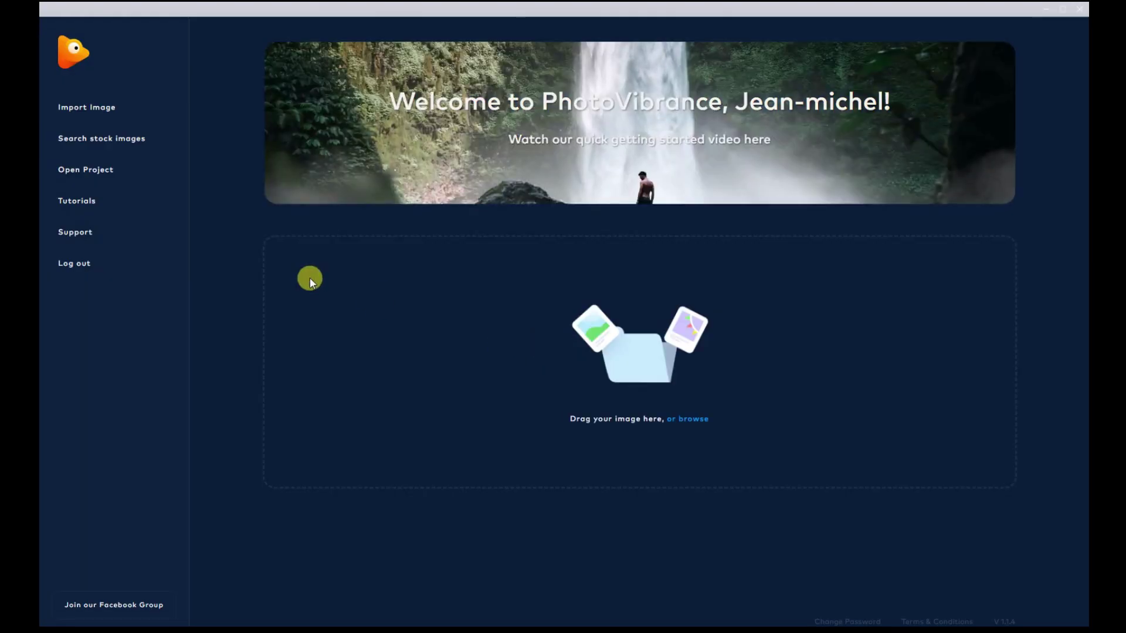
left_click(111, 140)
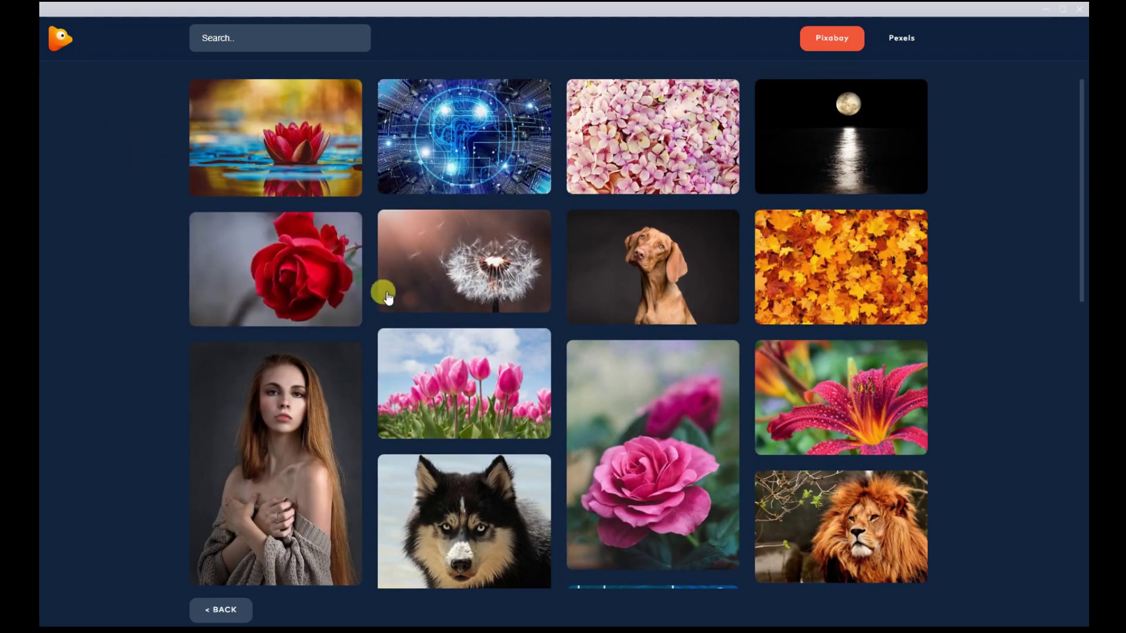
Create a Magic Motion project from the pink tulips stock photo, with the landscape crop moved up to the photo's top edge
mouse_move(460, 380)
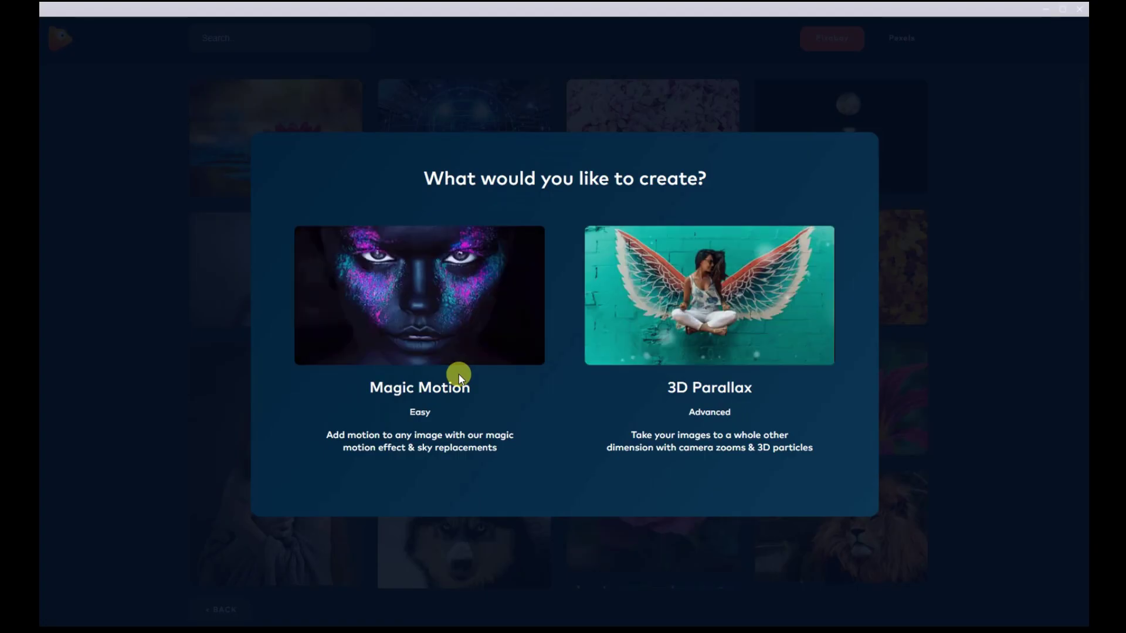
mouse_move(448, 265)
left_click(433, 301)
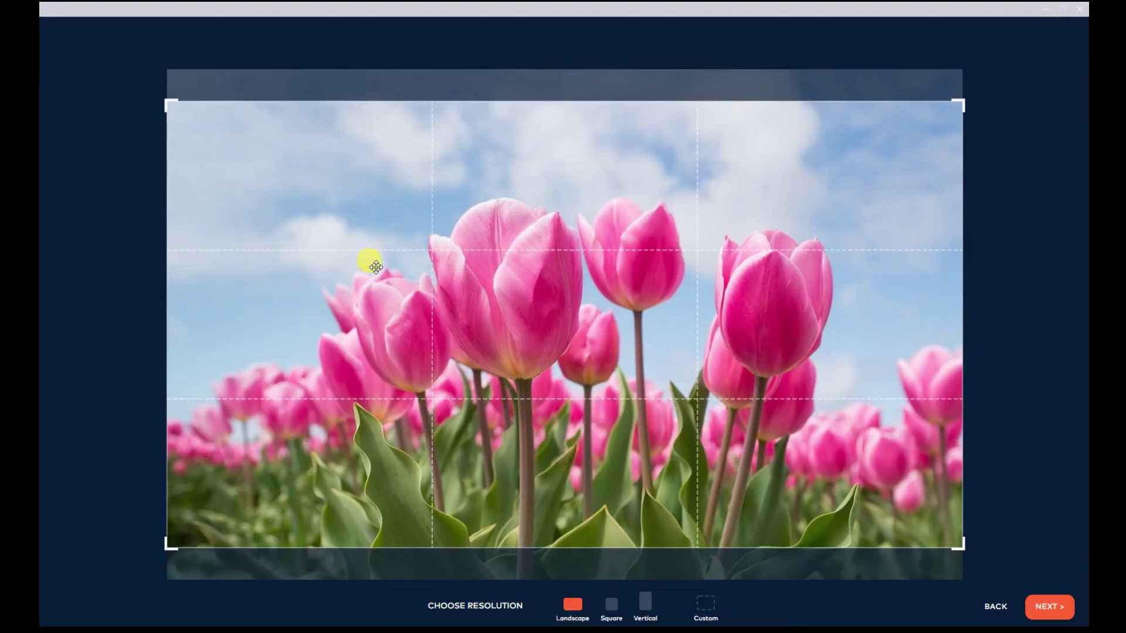
left_click_drag(375, 267, 374, 211)
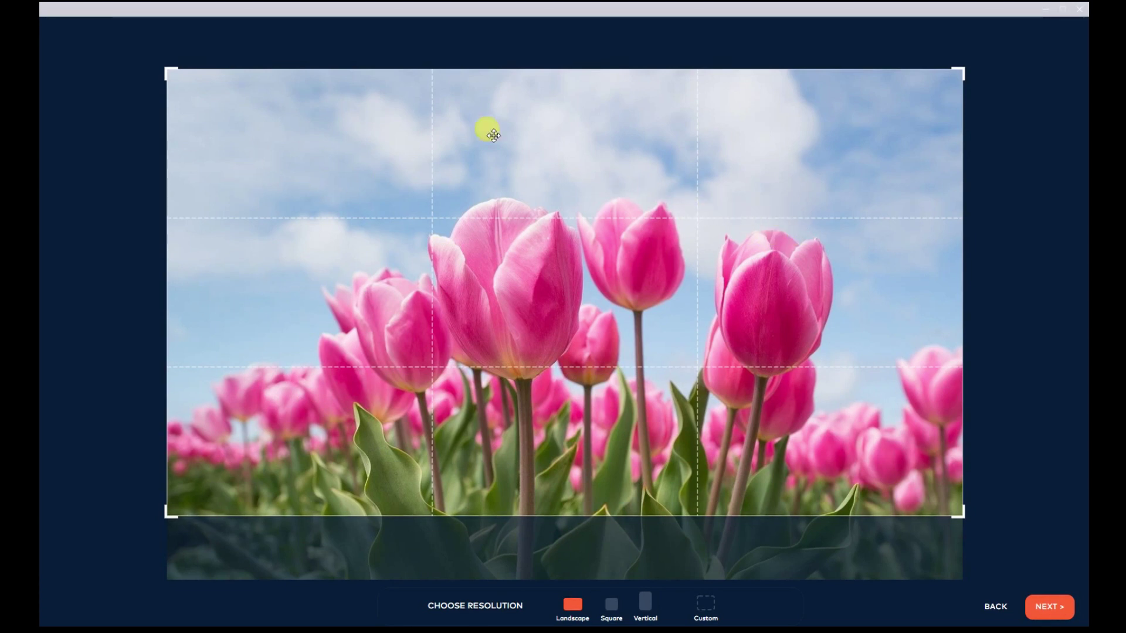
left_click(1042, 608)
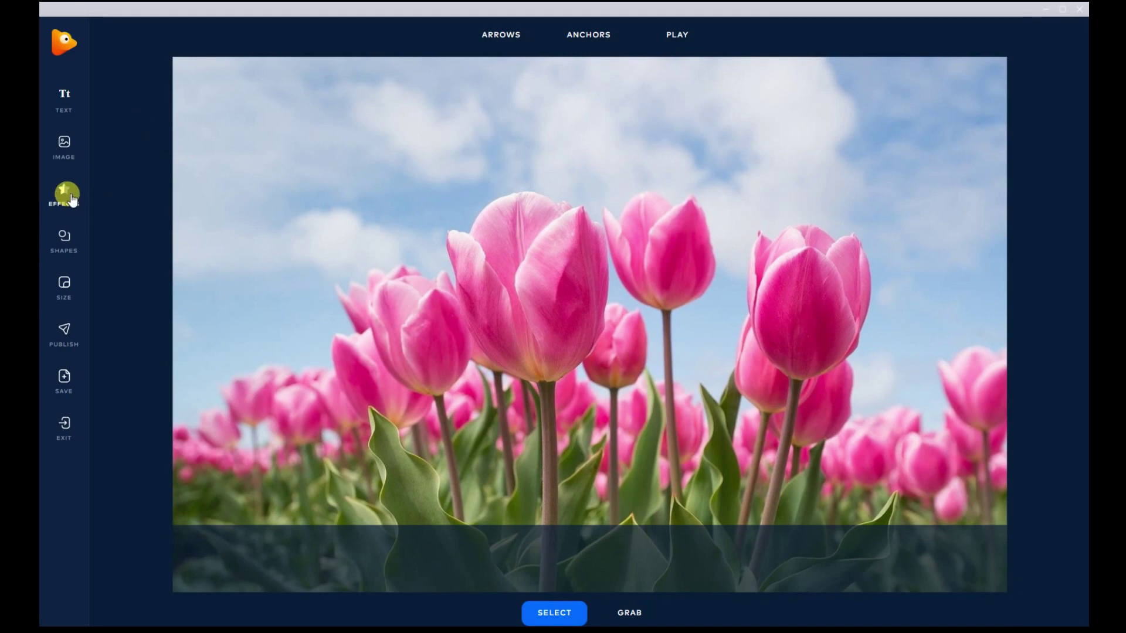
Add the light blue sky with white clouds, and squash its lower edge up to the level of the background tulips
left_click(70, 198)
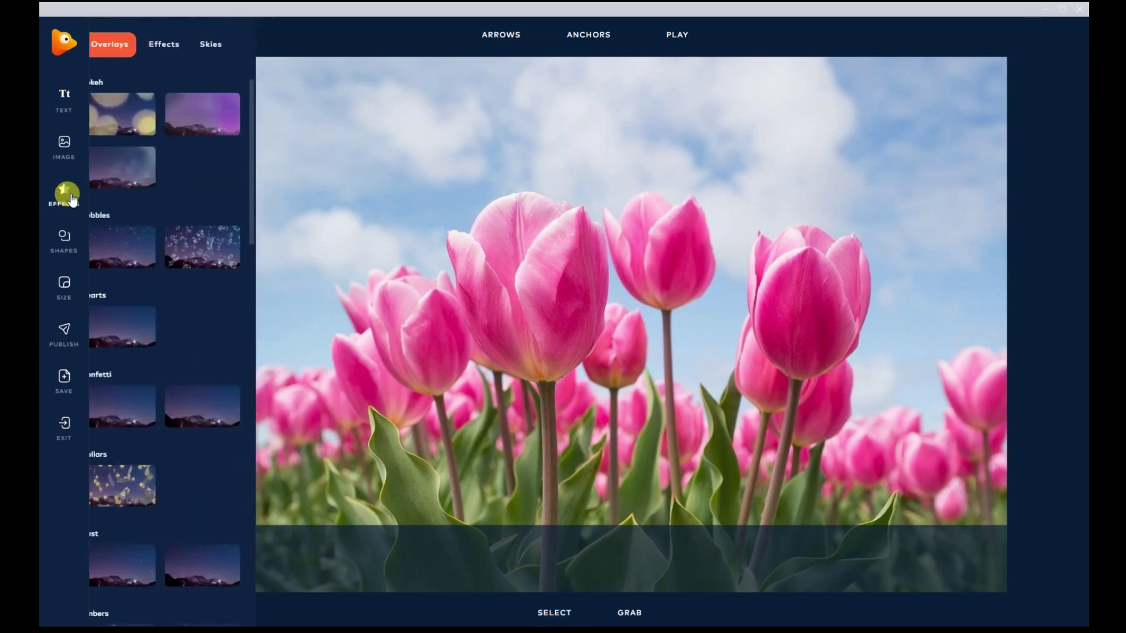
left_click(227, 46)
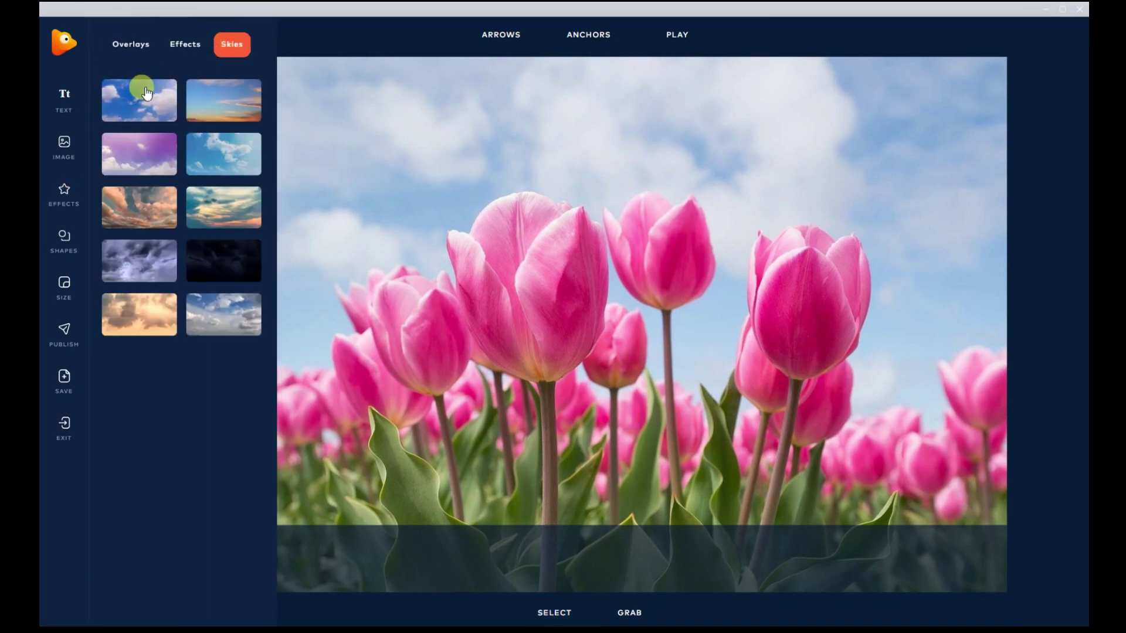
left_click(217, 157)
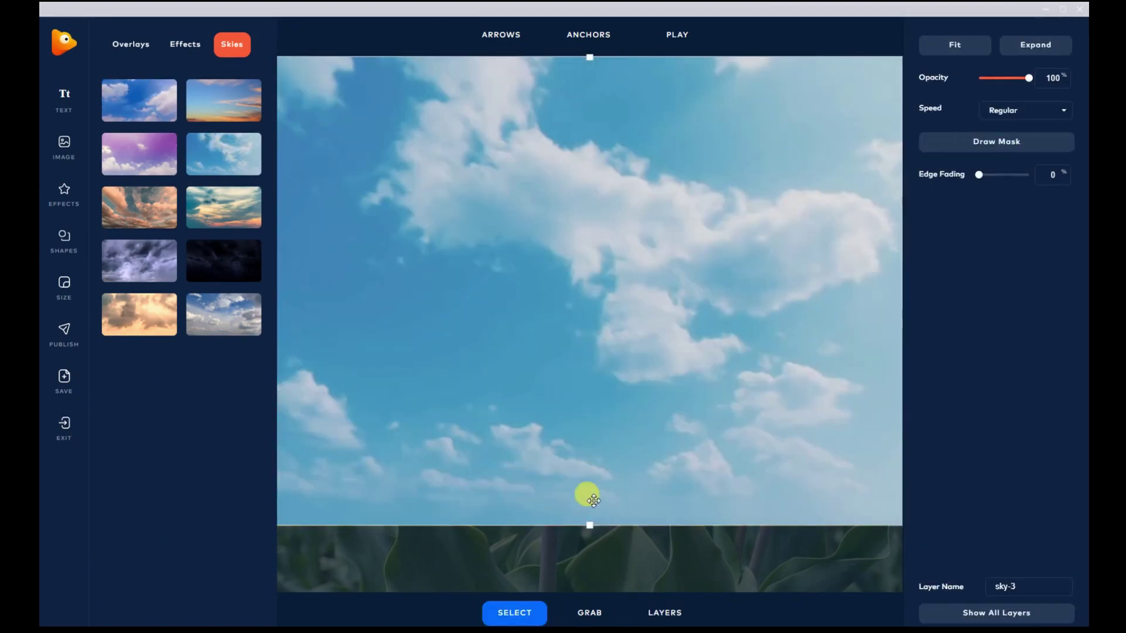
left_click_drag(588, 524, 643, 409)
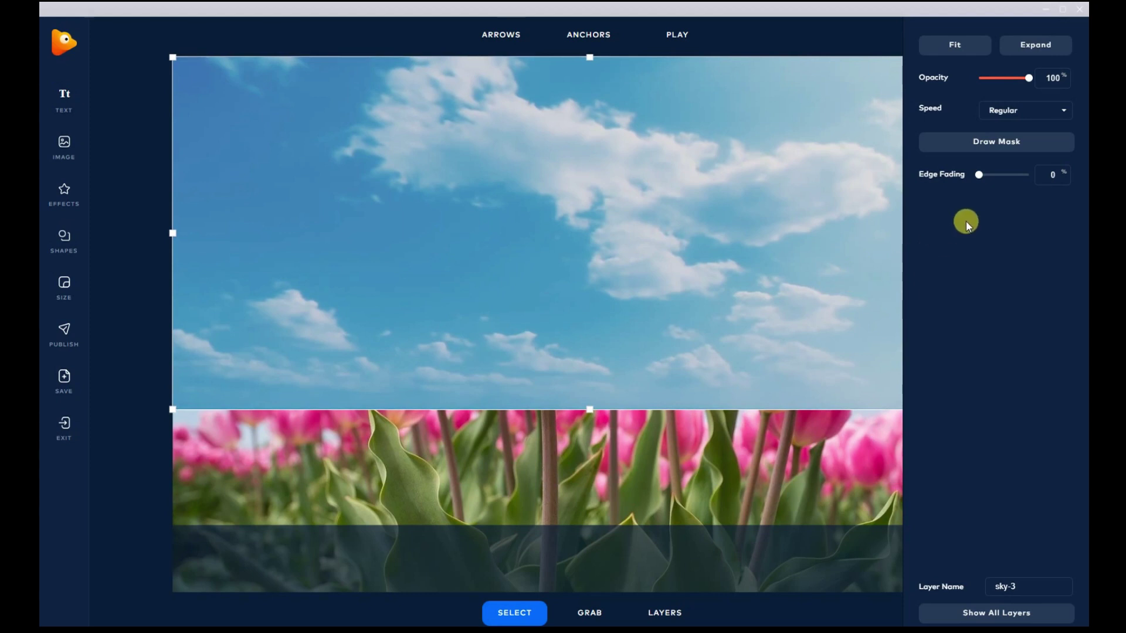
Start a mask on the sky layer, tracing the sky along the tulip tops and down between the flowers with pencil size 30
left_click(997, 141)
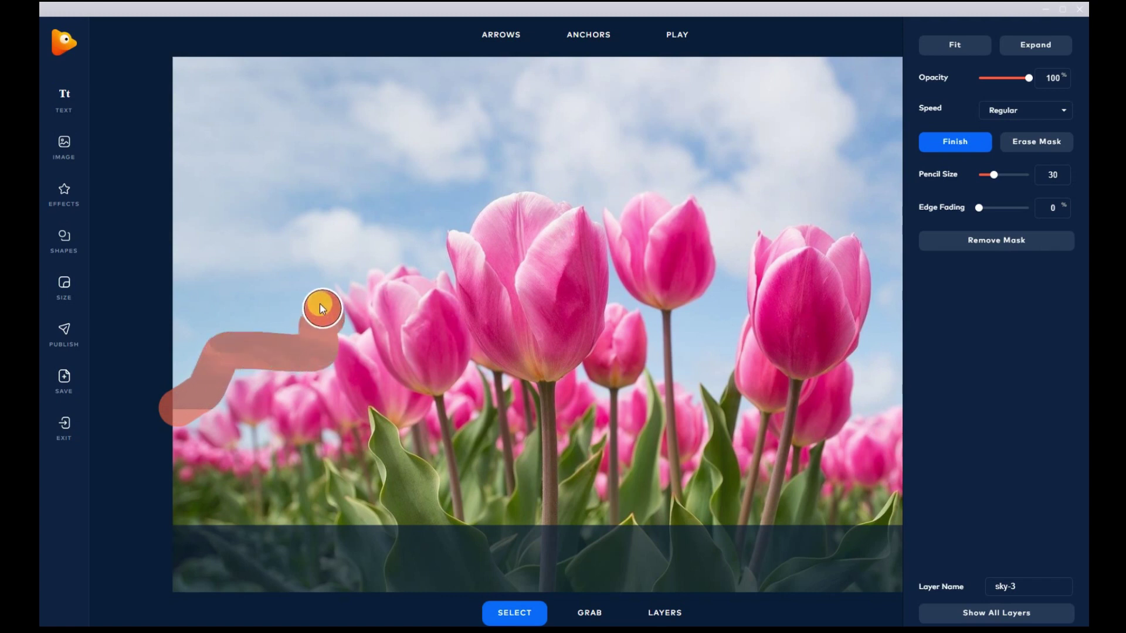
mouse_move(317, 283)
left_mouse_down()
mouse_move(340, 261)
mouse_move(432, 261)
left_mouse_up()
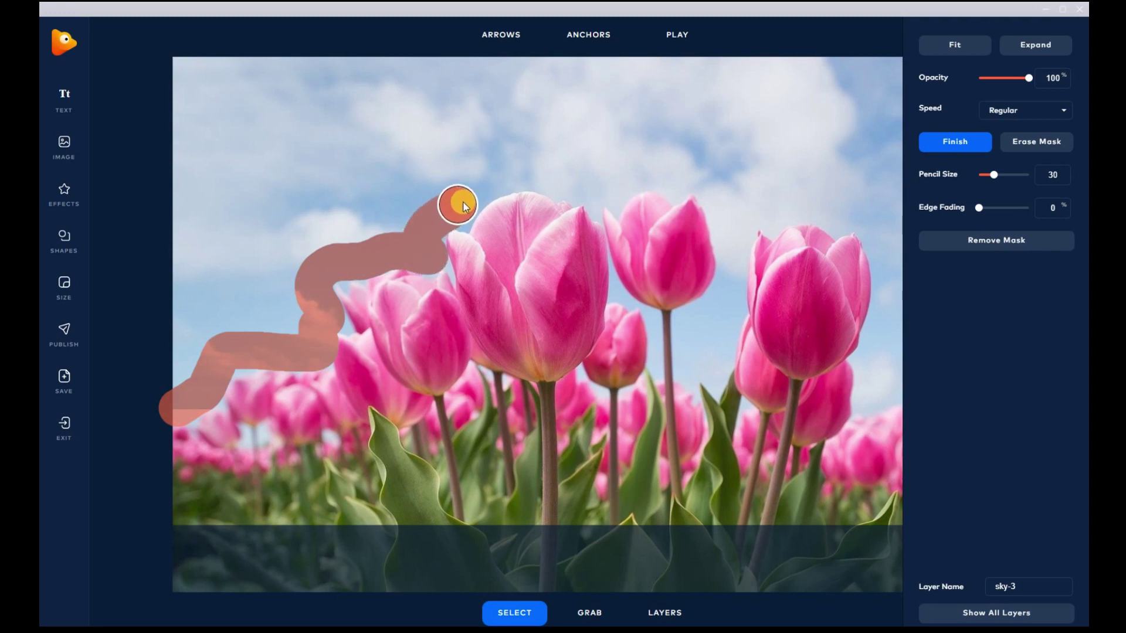
mouse_move(494, 188)
left_mouse_down()
mouse_move(710, 192)
mouse_move(724, 200)
mouse_move(731, 246)
left_mouse_up()
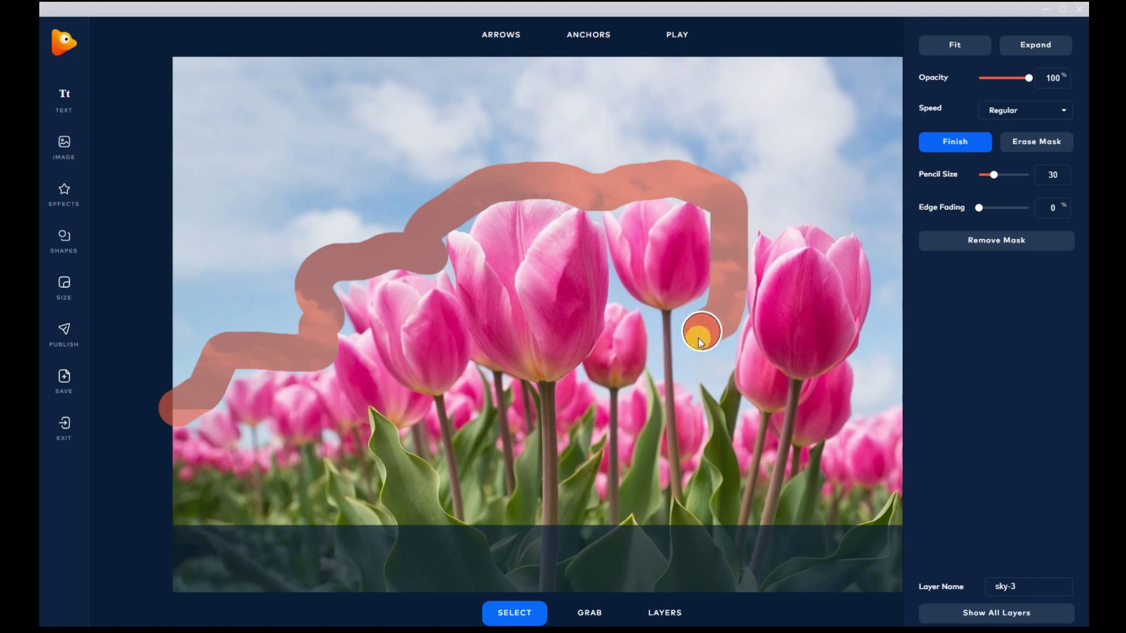
mouse_move(700, 340)
left_mouse_down()
mouse_move(695, 358)
mouse_move(710, 369)
left_mouse_up()
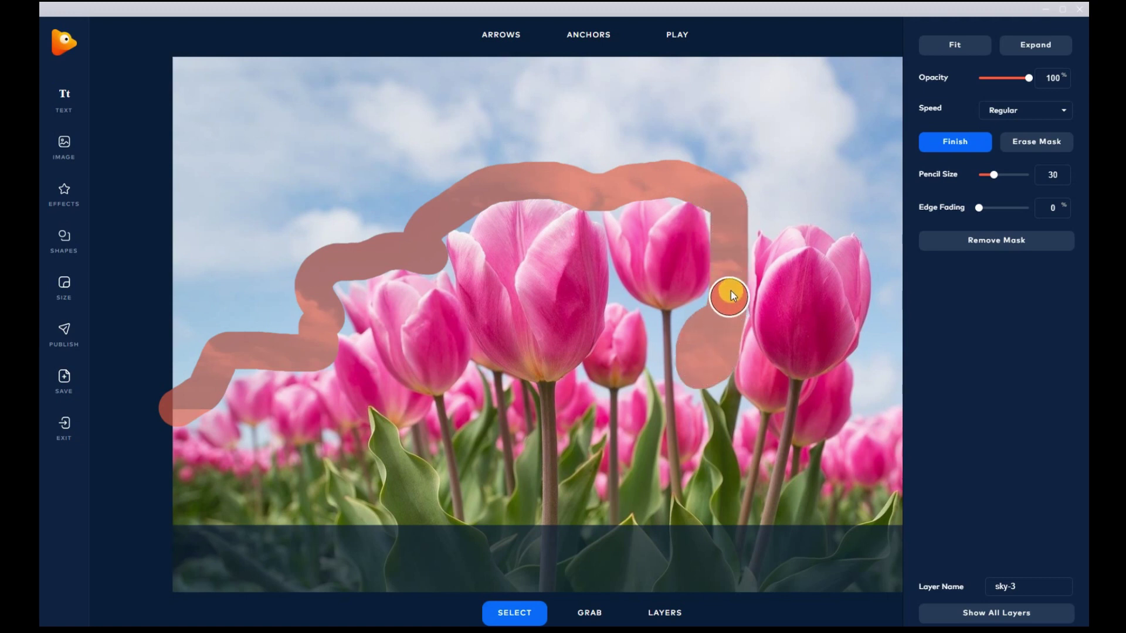
mouse_move(838, 222)
left_mouse_down()
mouse_move(875, 235)
mouse_move(884, 267)
mouse_move(876, 401)
mouse_move(890, 401)
mouse_move(900, 312)
left_mouse_up()
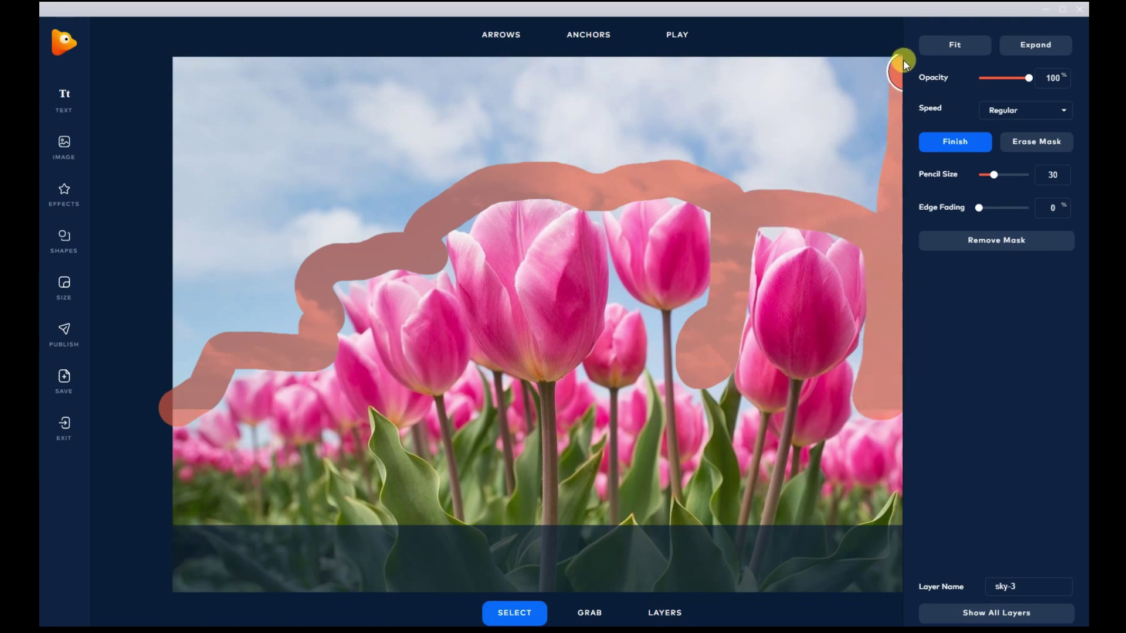
Fill the sky mask out to the photo's top and left edges, finish it, and preview the moving clouds
mouse_move(795, 55)
left_mouse_down()
mouse_move(646, 70)
mouse_move(203, 65)
mouse_move(179, 76)
mouse_move(178, 241)
left_mouse_up()
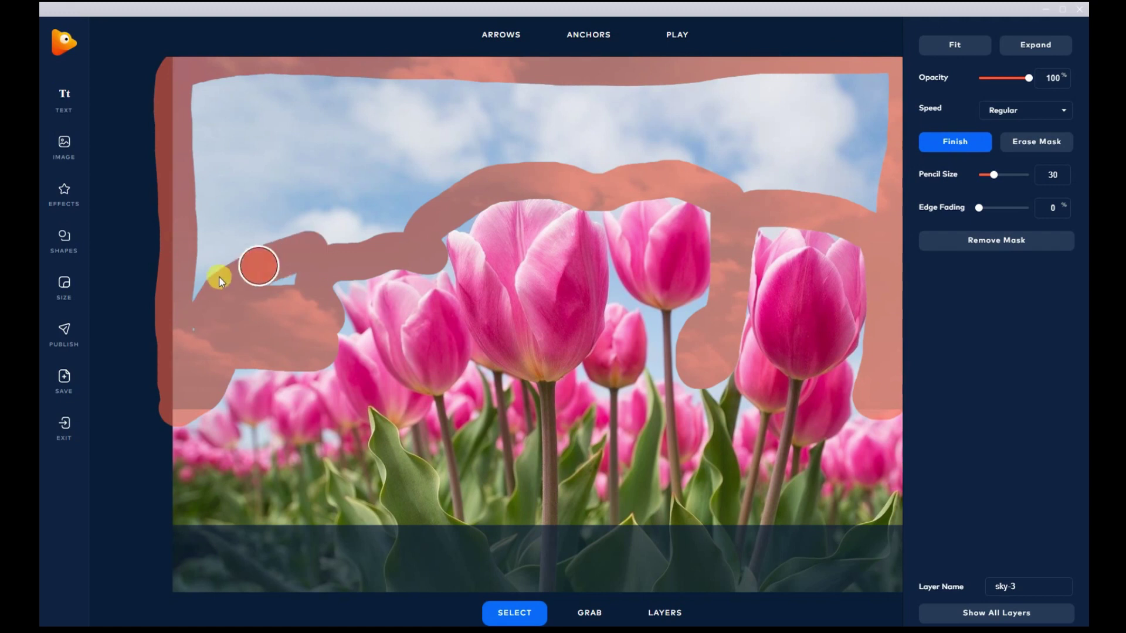
mouse_move(269, 284)
left_mouse_down()
mouse_move(294, 258)
mouse_move(389, 219)
mouse_move(213, 240)
mouse_move(206, 123)
mouse_move(403, 111)
mouse_move(308, 75)
left_mouse_up()
mouse_move(231, 111)
left_mouse_down()
mouse_move(321, 137)
mouse_move(314, 152)
mouse_move(214, 173)
mouse_move(258, 194)
left_mouse_up()
mouse_move(479, 178)
left_mouse_down()
mouse_move(538, 177)
mouse_move(421, 165)
mouse_move(466, 135)
mouse_move(609, 139)
mouse_move(426, 80)
mouse_move(497, 109)
mouse_move(476, 112)
mouse_move(730, 112)
left_mouse_up()
left_click_drag(730, 112, 540, 91)
left_click_drag(732, 94, 882, 104)
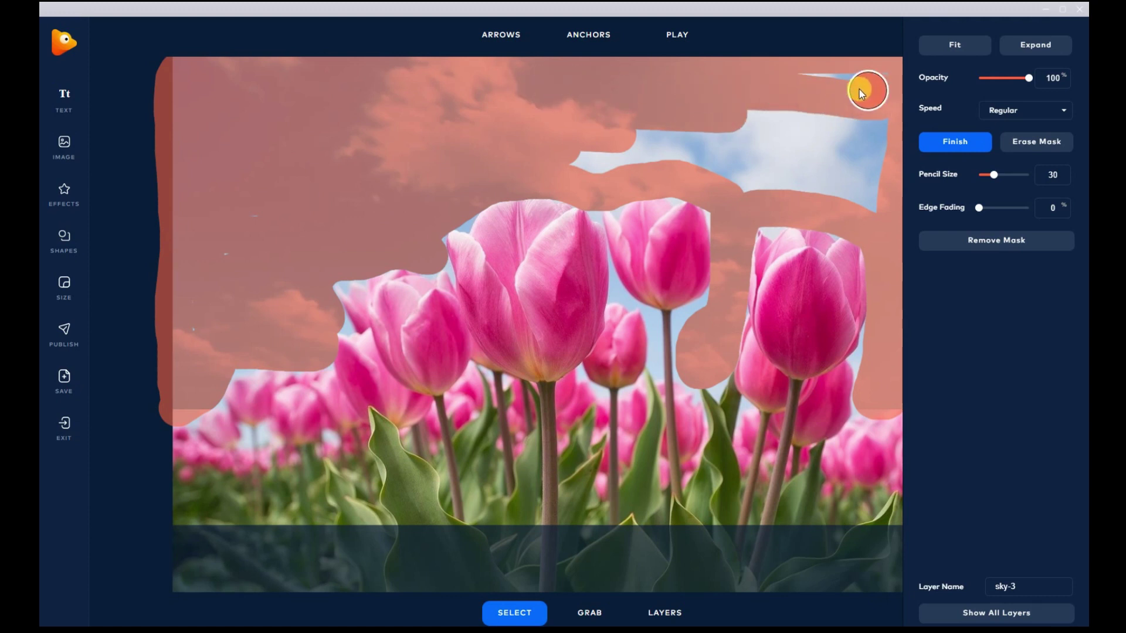
mouse_move(735, 105)
left_mouse_down()
mouse_move(587, 159)
mouse_move(671, 148)
left_mouse_up()
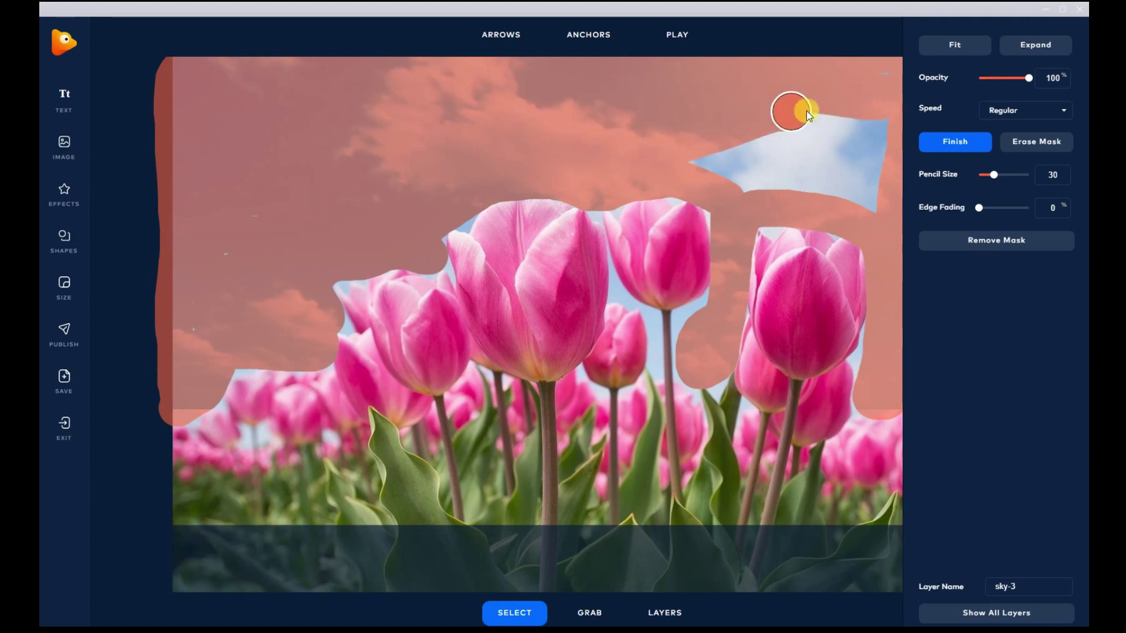
left_click_drag(808, 115, 885, 145)
mouse_move(865, 201)
left_mouse_down()
mouse_move(708, 169)
mouse_move(719, 150)
mouse_move(848, 143)
left_mouse_up()
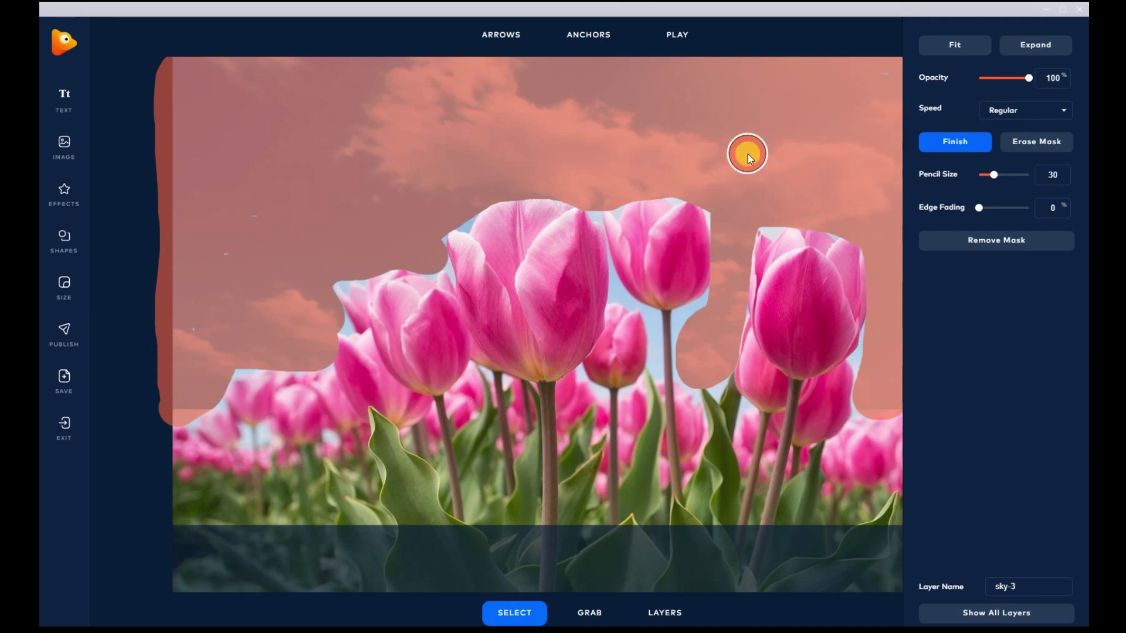
left_click(954, 143)
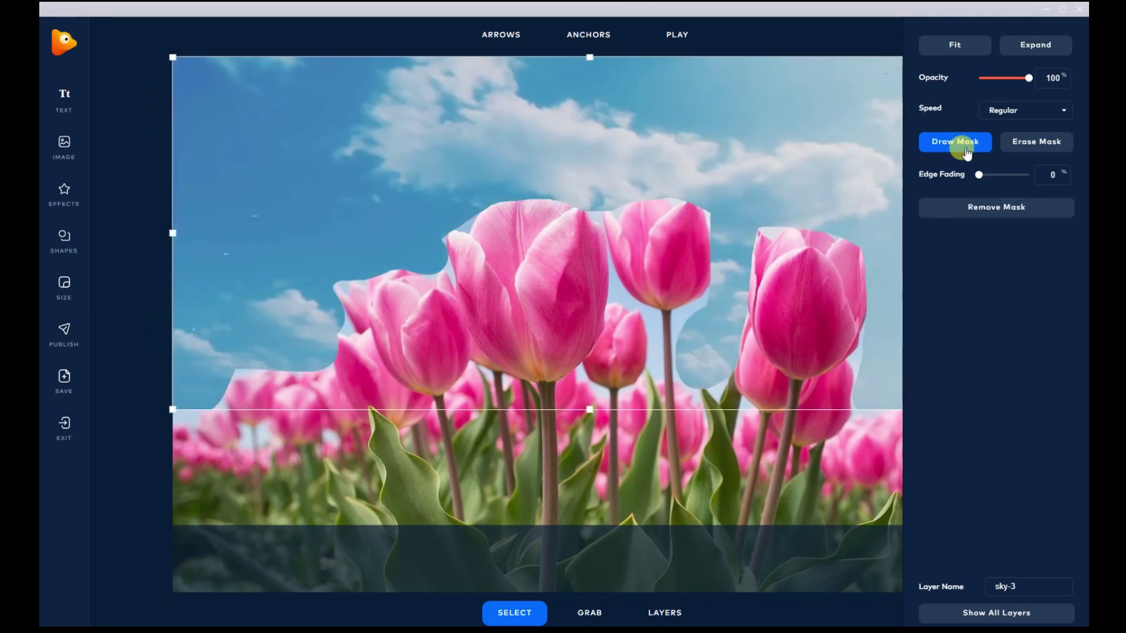
left_click(665, 46)
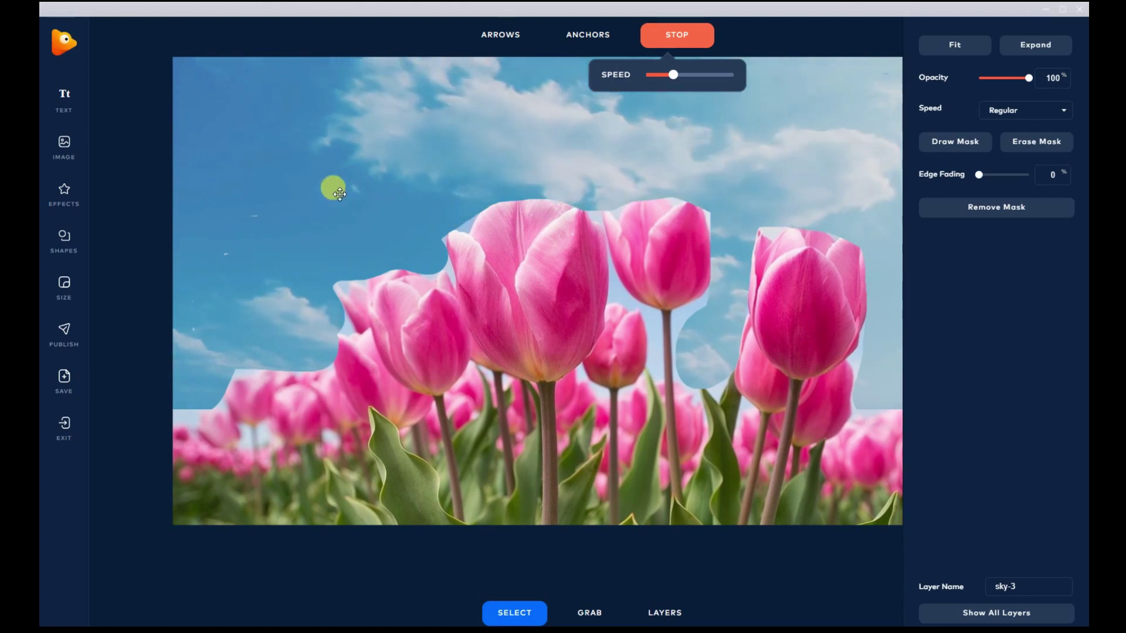
Add the second Light Leaks overlay to the tulip scene and preview it
left_click(66, 193)
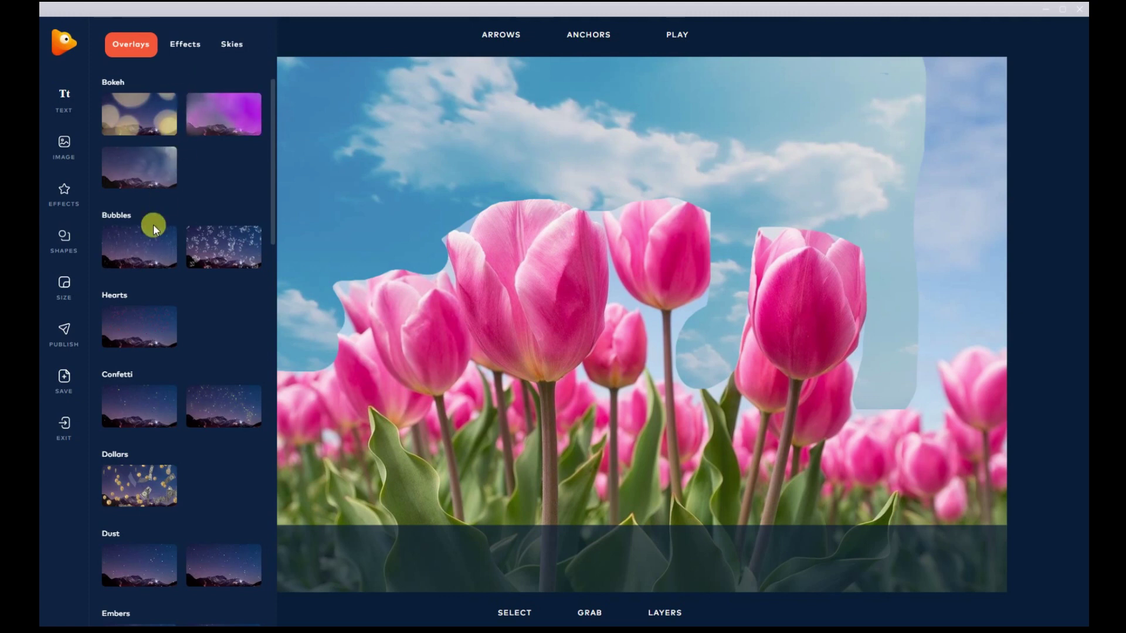
scroll(153, 224, "down", 2)
scroll(153, 226, "down", 1)
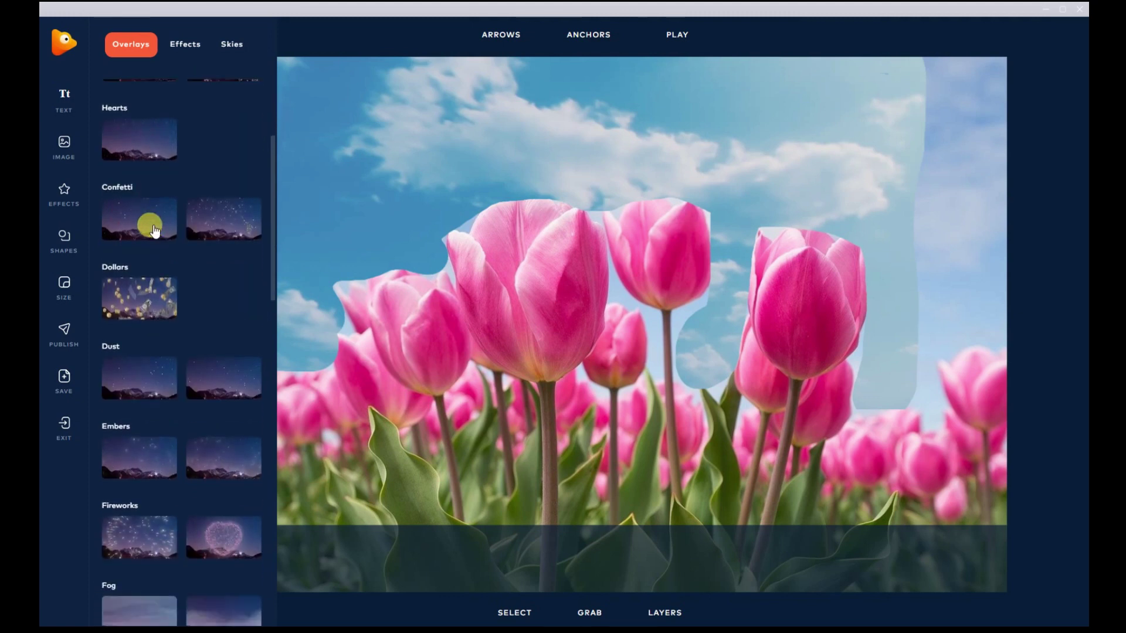
scroll(156, 230, "down", 3)
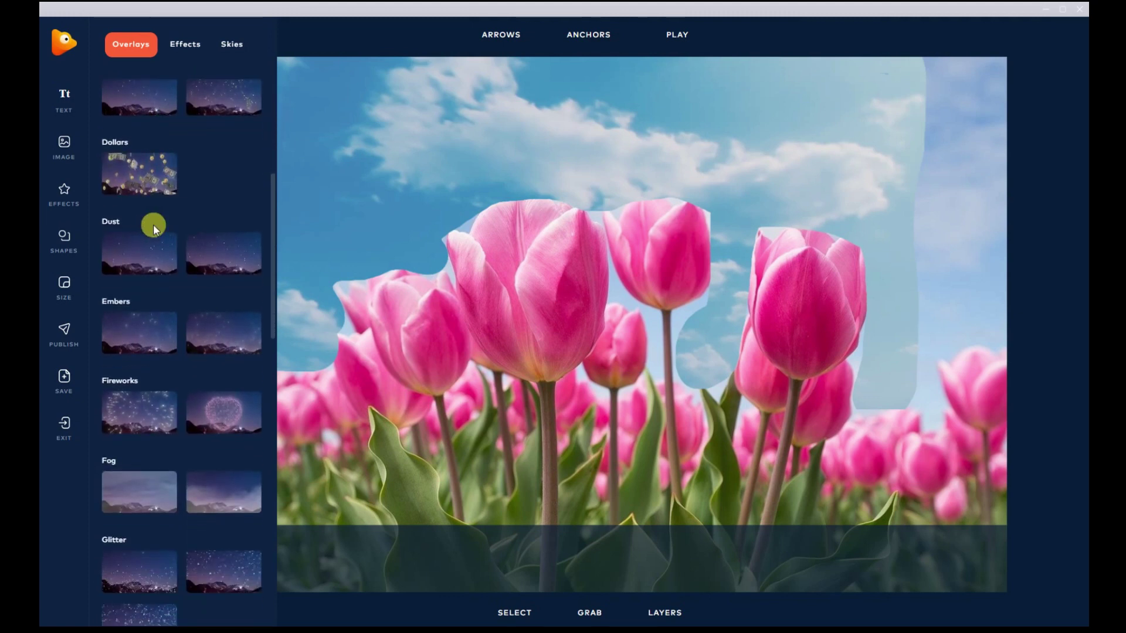
scroll(155, 229, "down", 3)
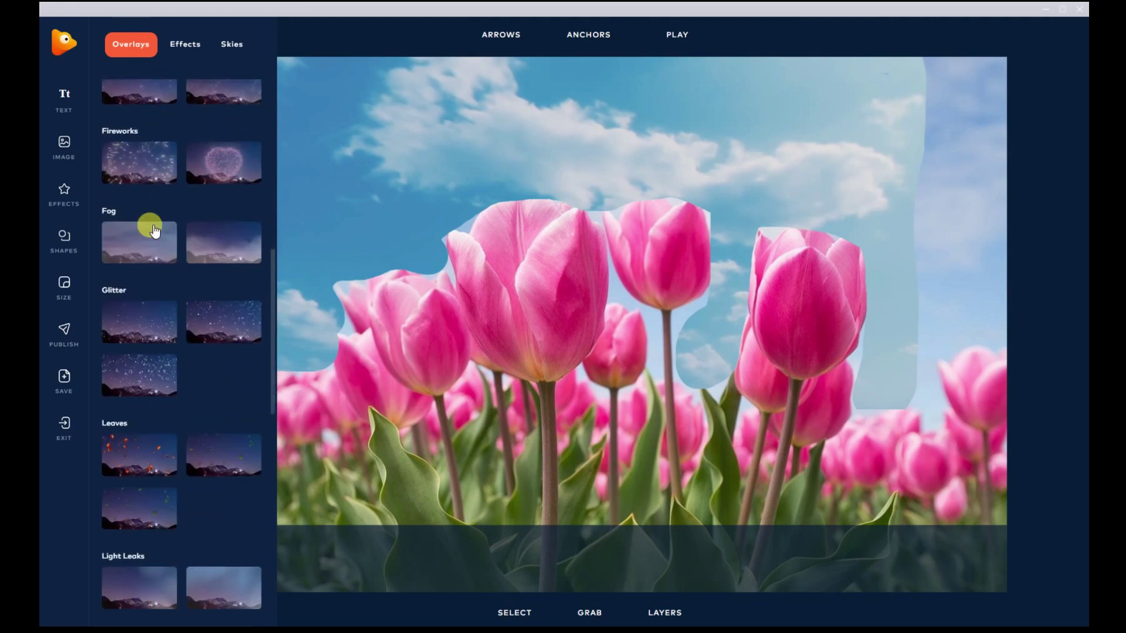
scroll(154, 230, "down", 3)
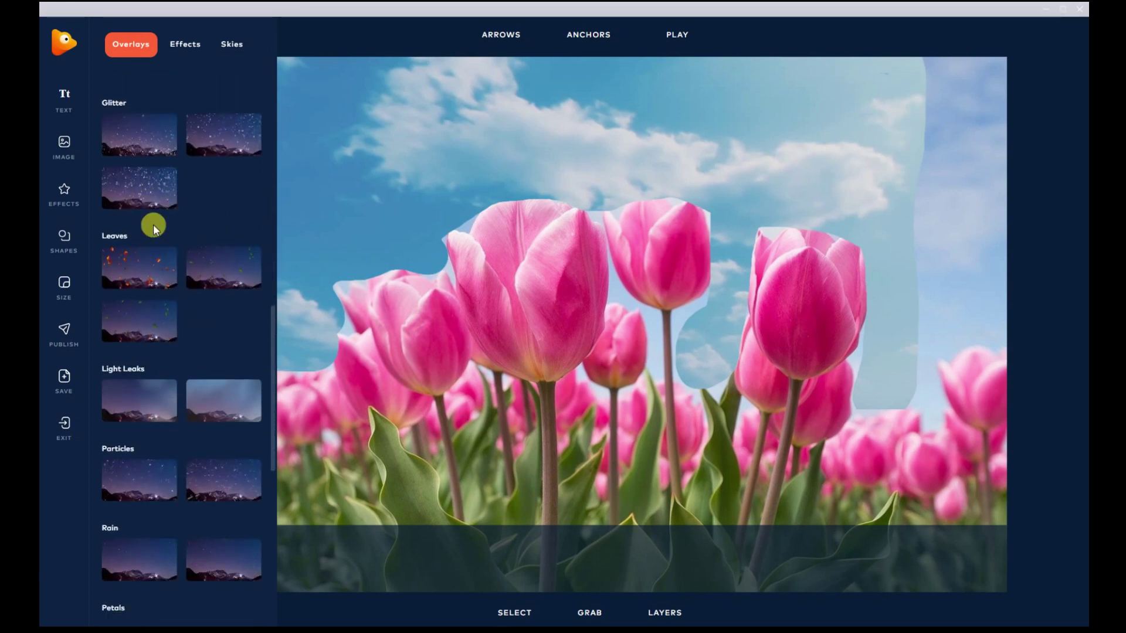
left_click(233, 402)
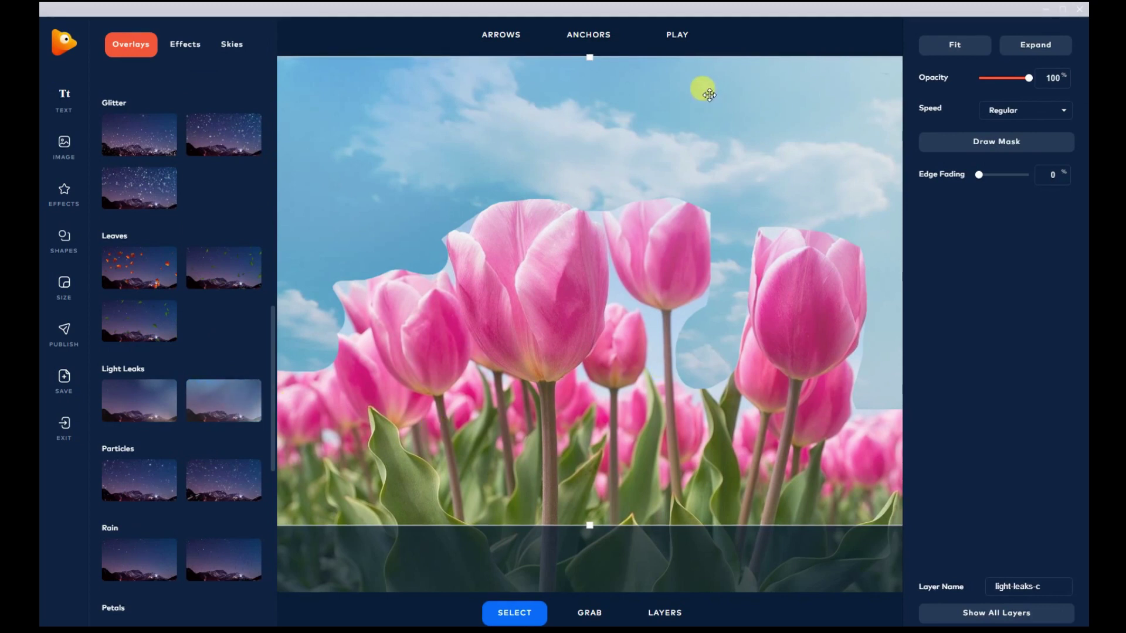
left_click(679, 38)
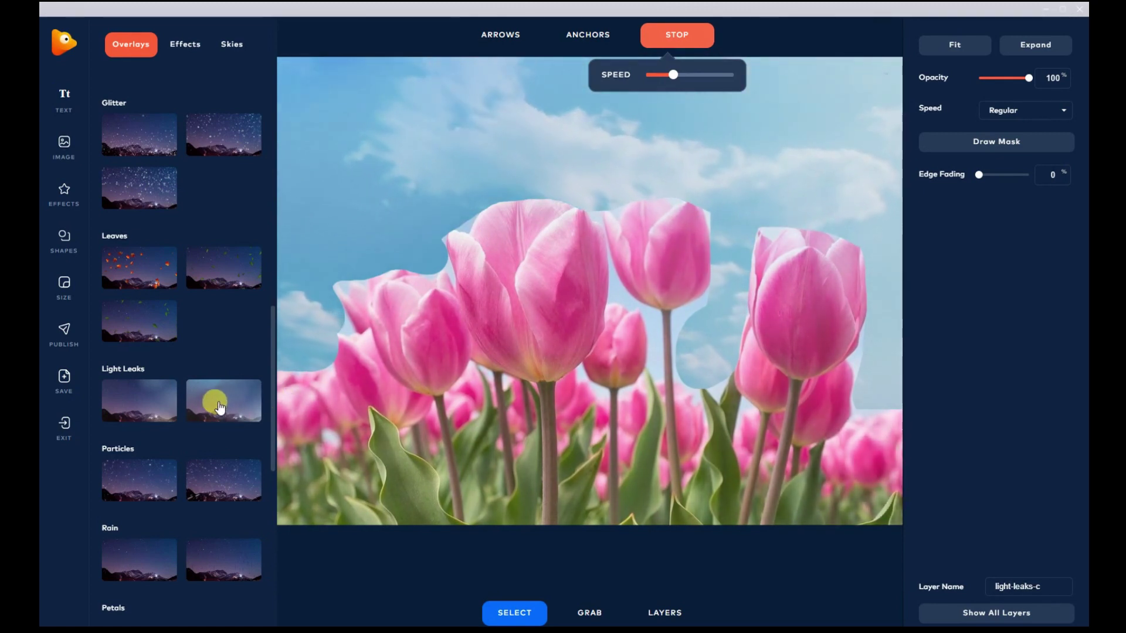
Add the blue side-view butterfly effect, move it up and left over the tulips, and preview the animation
left_click(190, 48)
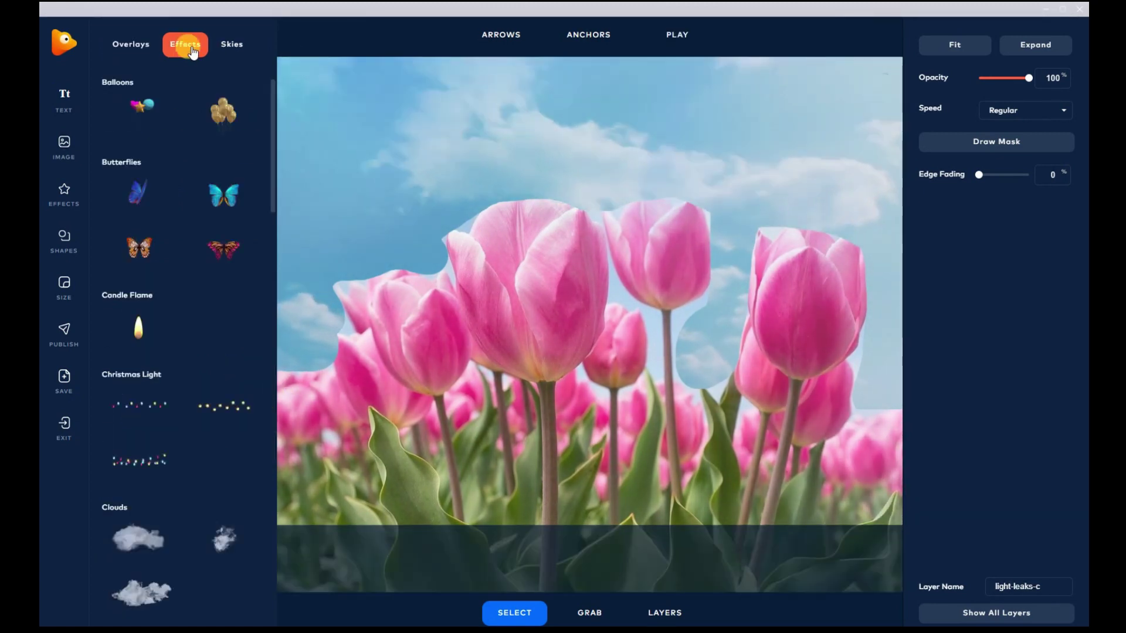
left_click(135, 192)
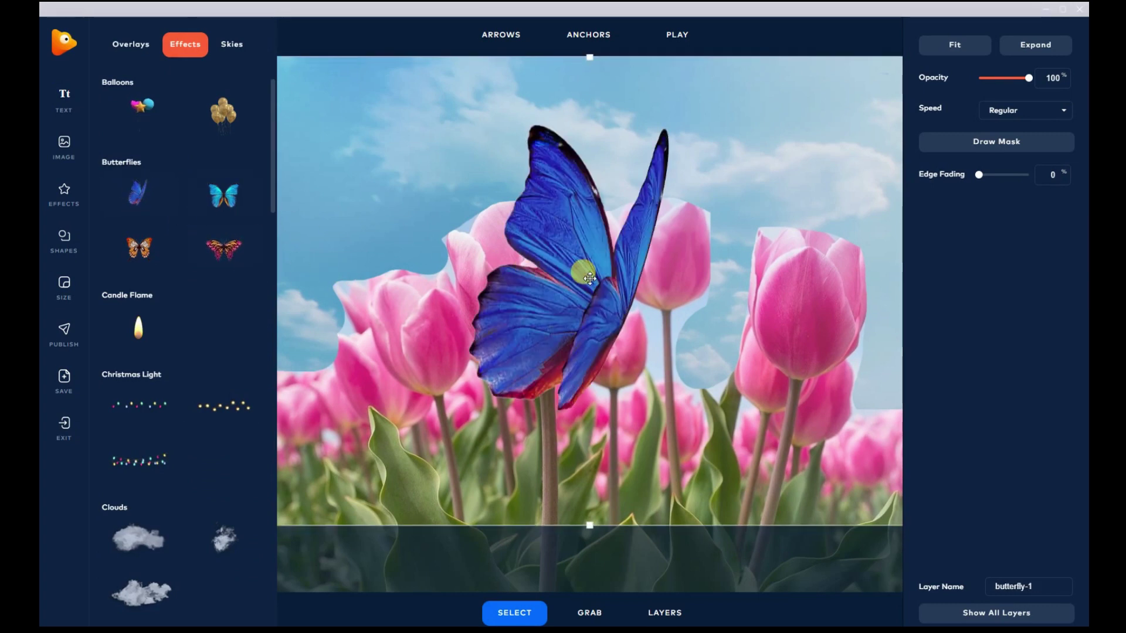
left_click_drag(589, 278, 487, 223)
left_click(677, 35)
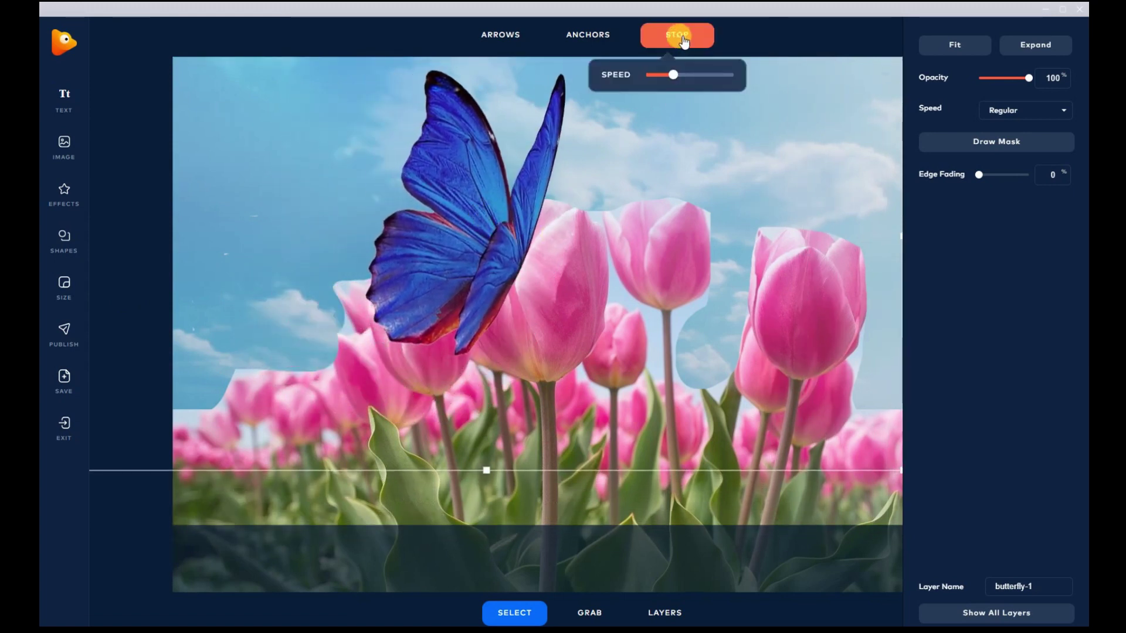